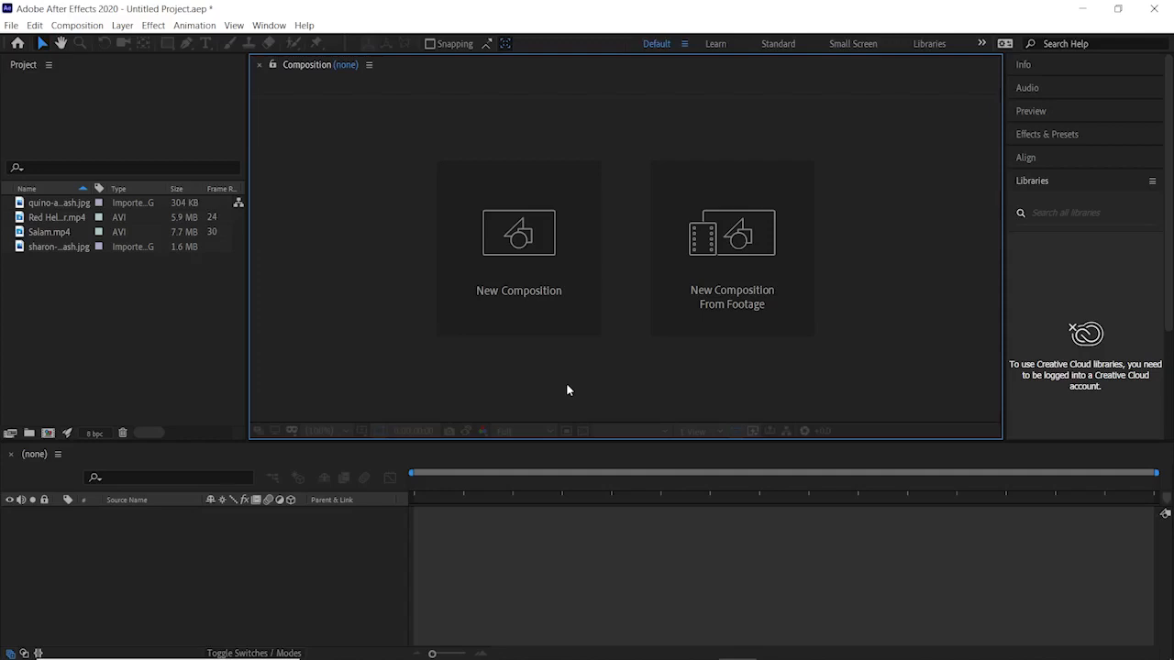
# Examine the thumbnails and file details of the imported images and video clips in the project.
pyautogui.click(68, 294)
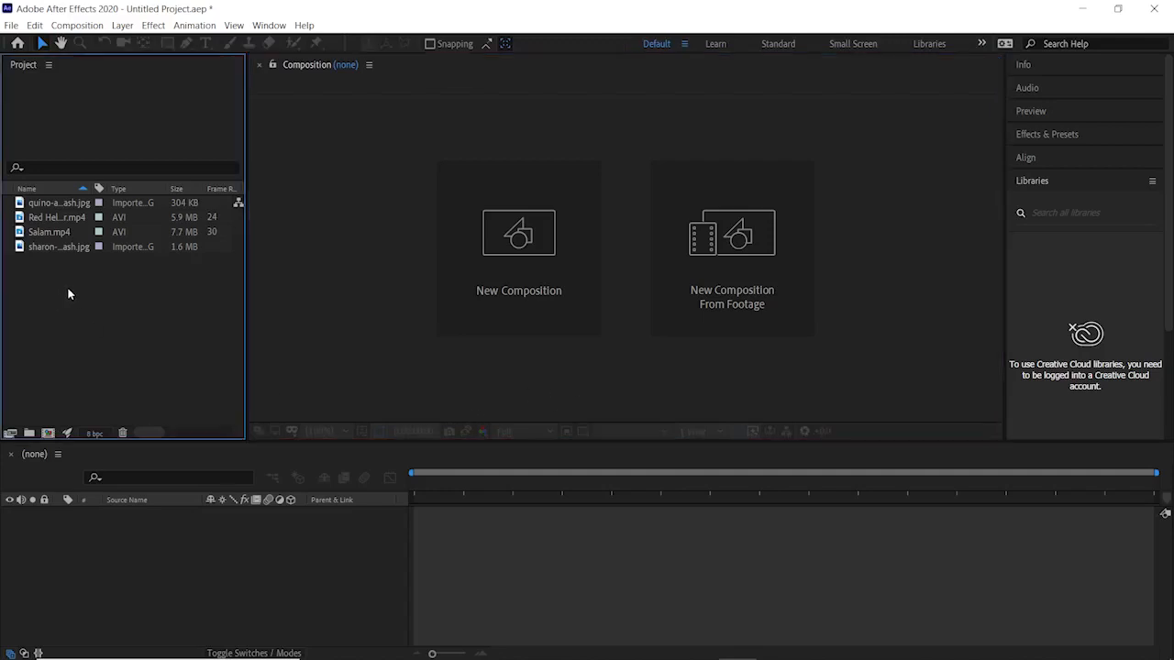
pyautogui.click(60, 203)
pyautogui.click(64, 217)
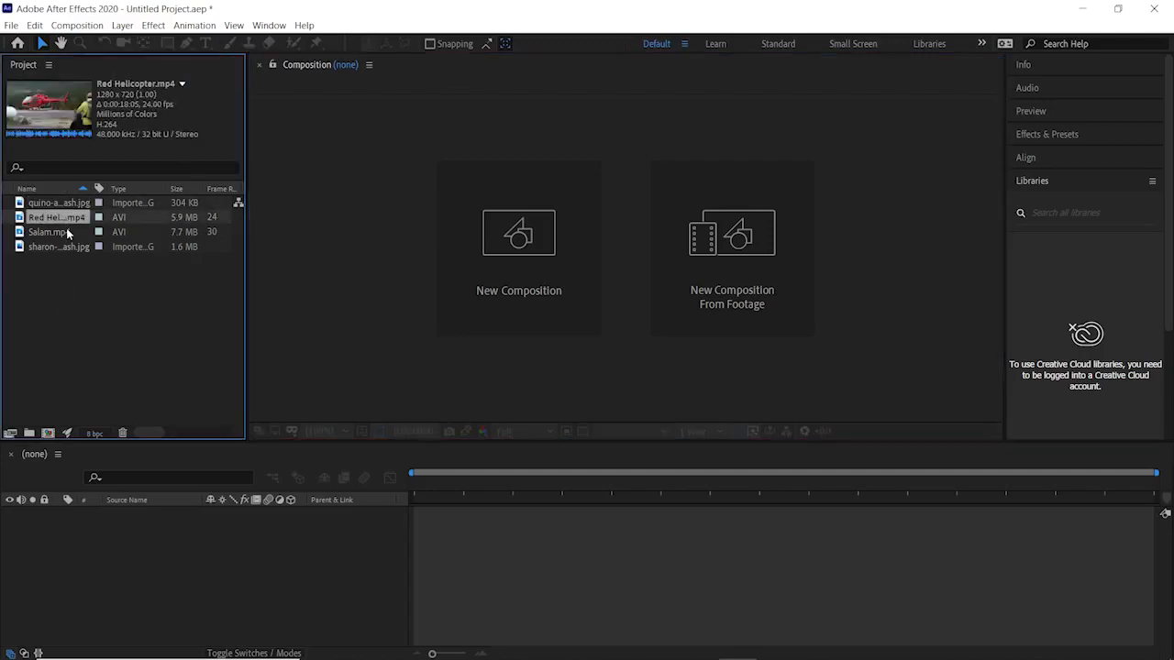
pyautogui.click(66, 232)
pyautogui.click(66, 247)
pyautogui.click(66, 232)
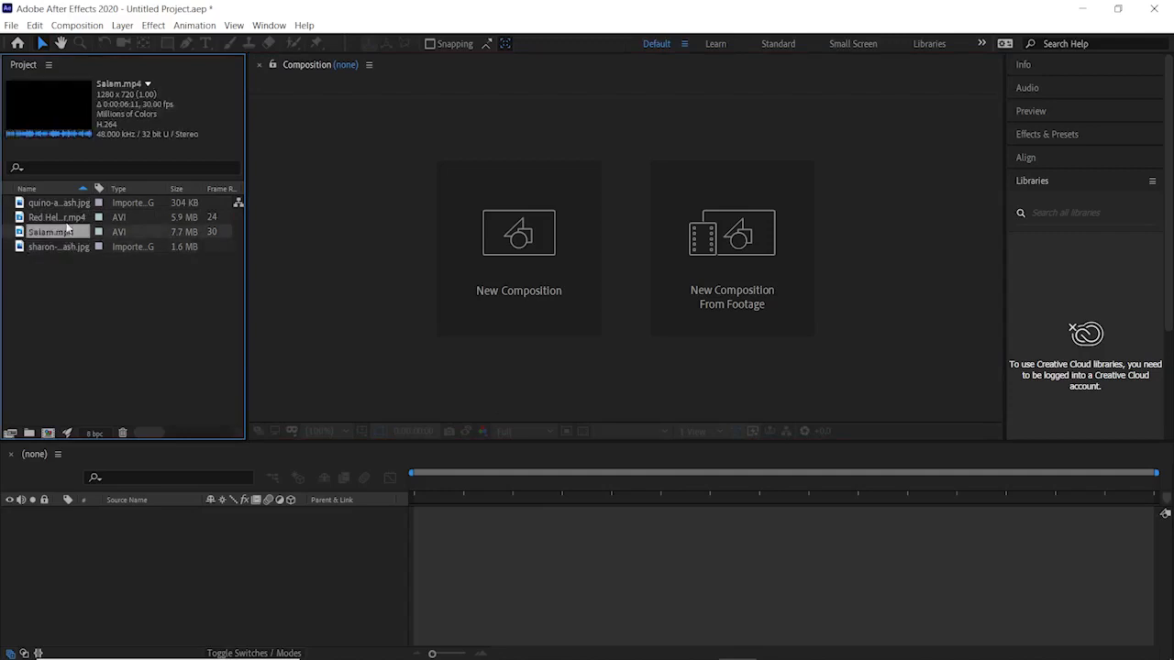
pyautogui.click(66, 217)
pyautogui.click(65, 204)
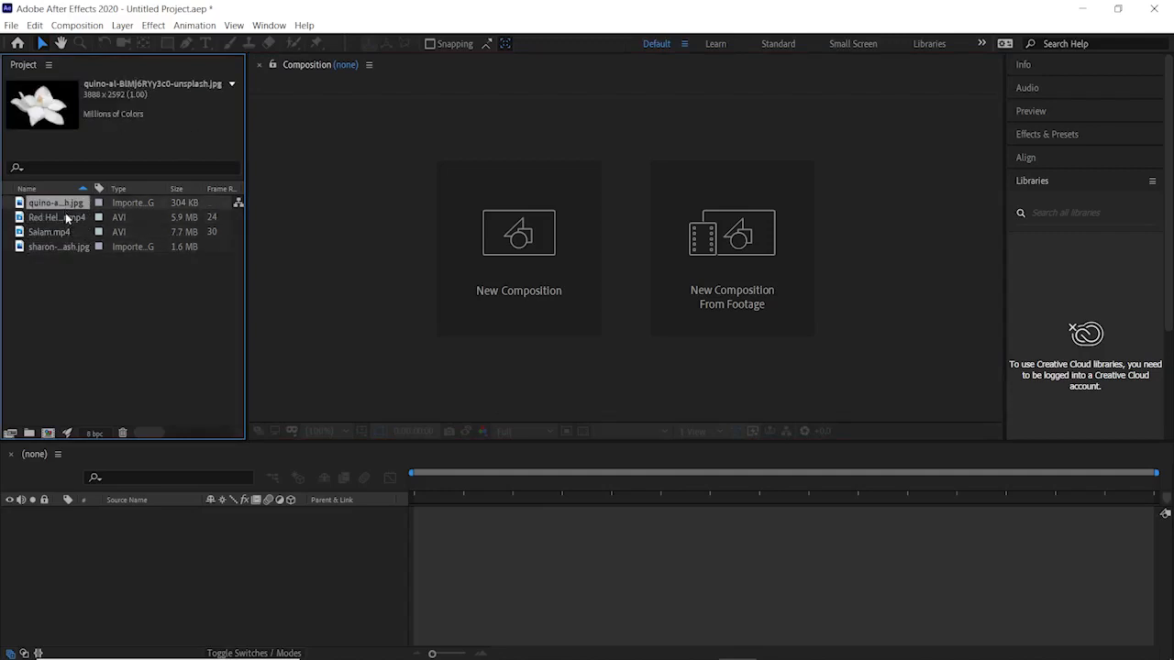
pyautogui.click(65, 216)
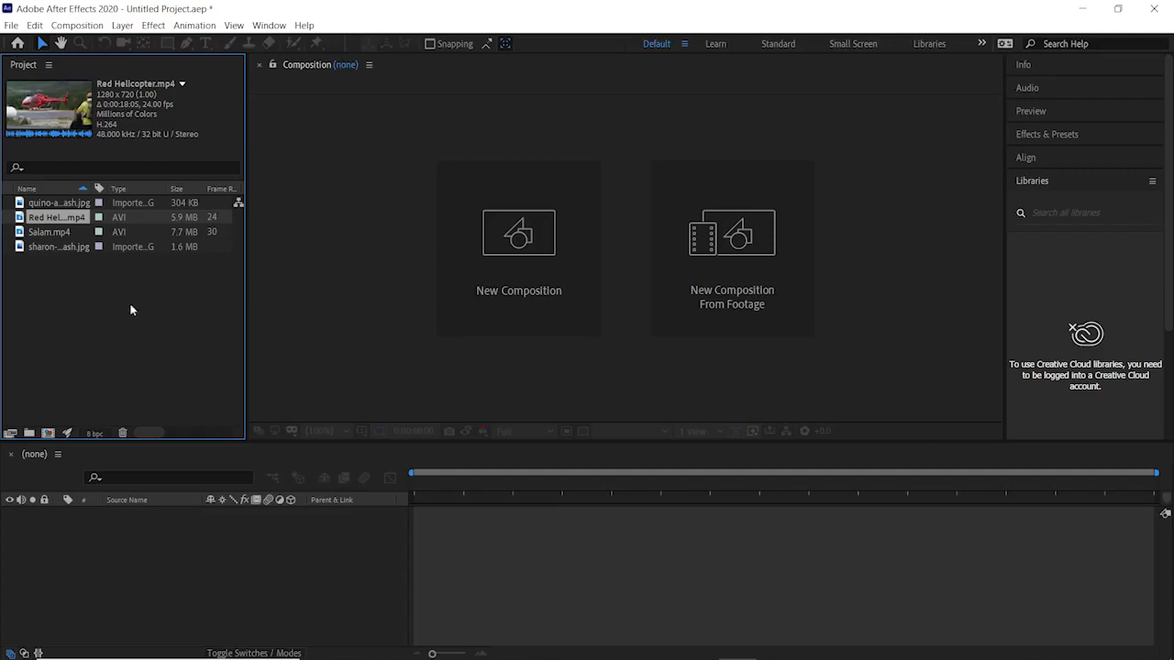
# Create a composition from Red Helicopter.mp4 and preview its playback, stopping about 8 seconds in.
pyautogui.moveTo(35, 218); pyautogui.dragTo(49, 552)
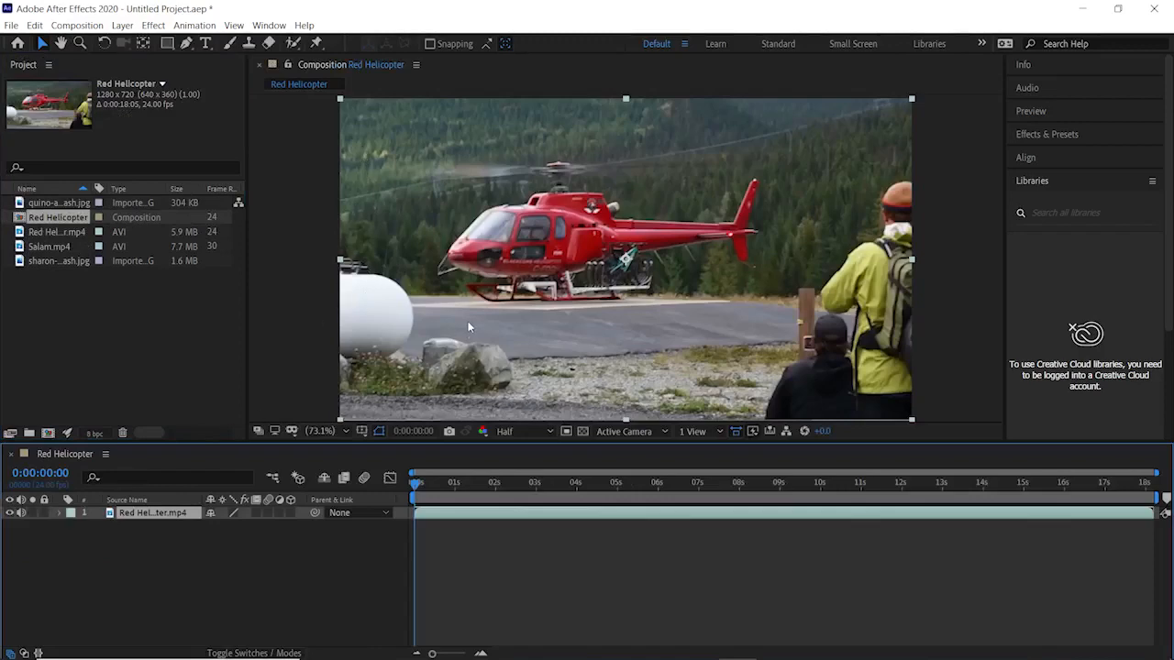
pyautogui.press('space')
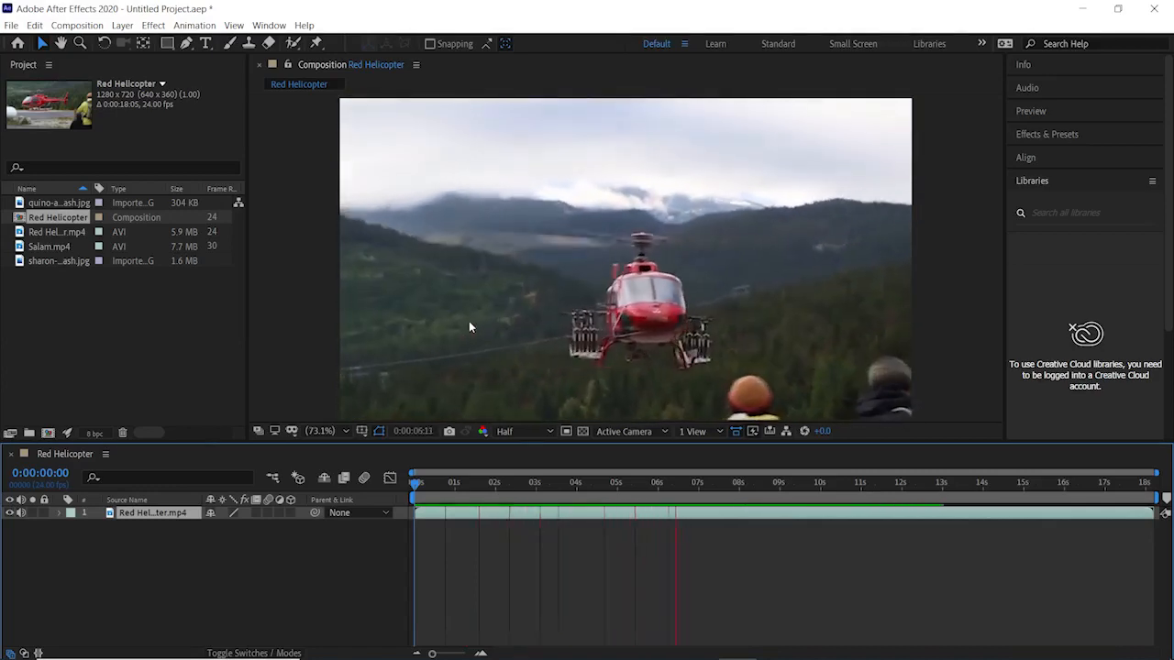
pyautogui.press('space')
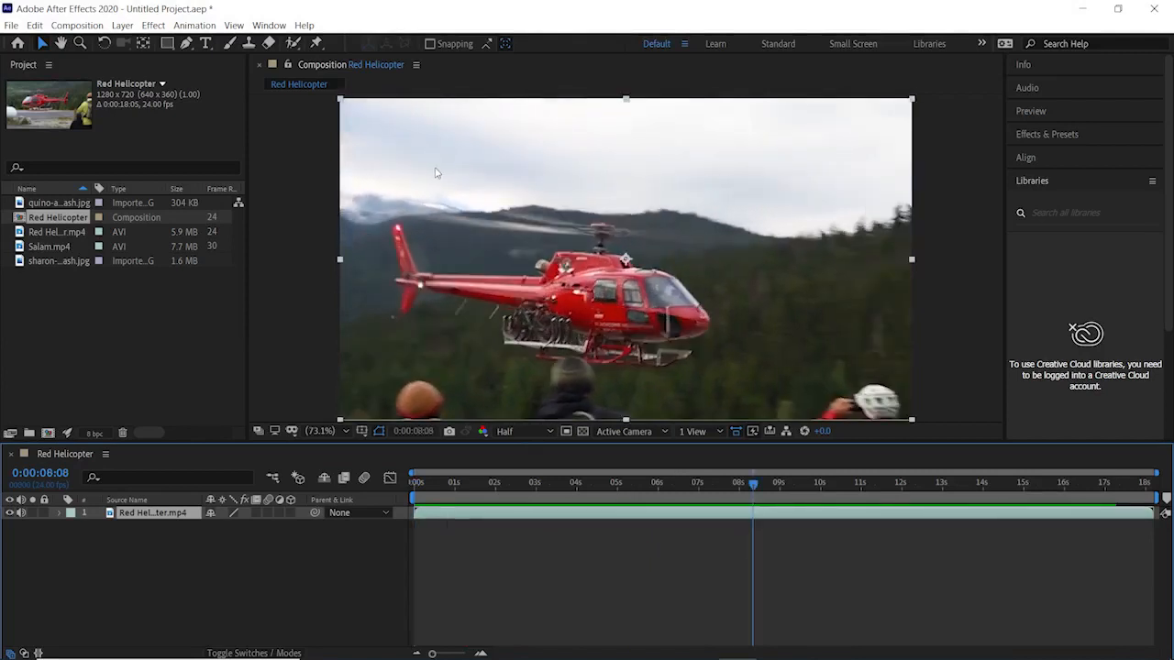
# Deselect the helicopter layer and set the composition view's magnification to Fit.
pyautogui.click(949, 184)
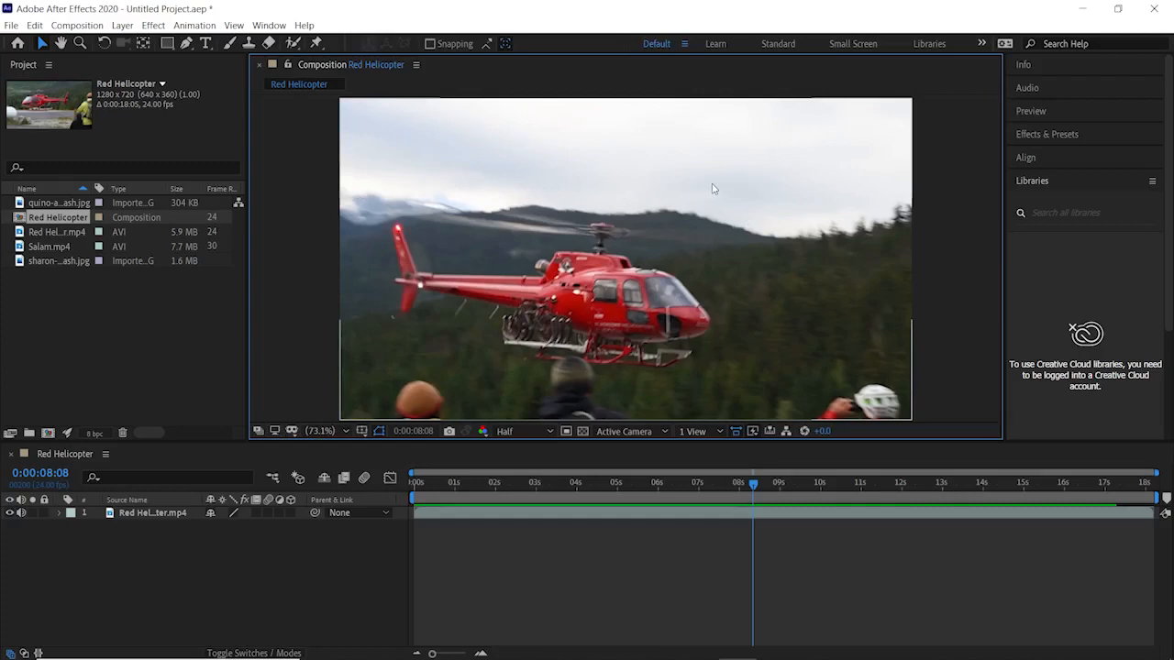
pyautogui.click(346, 431)
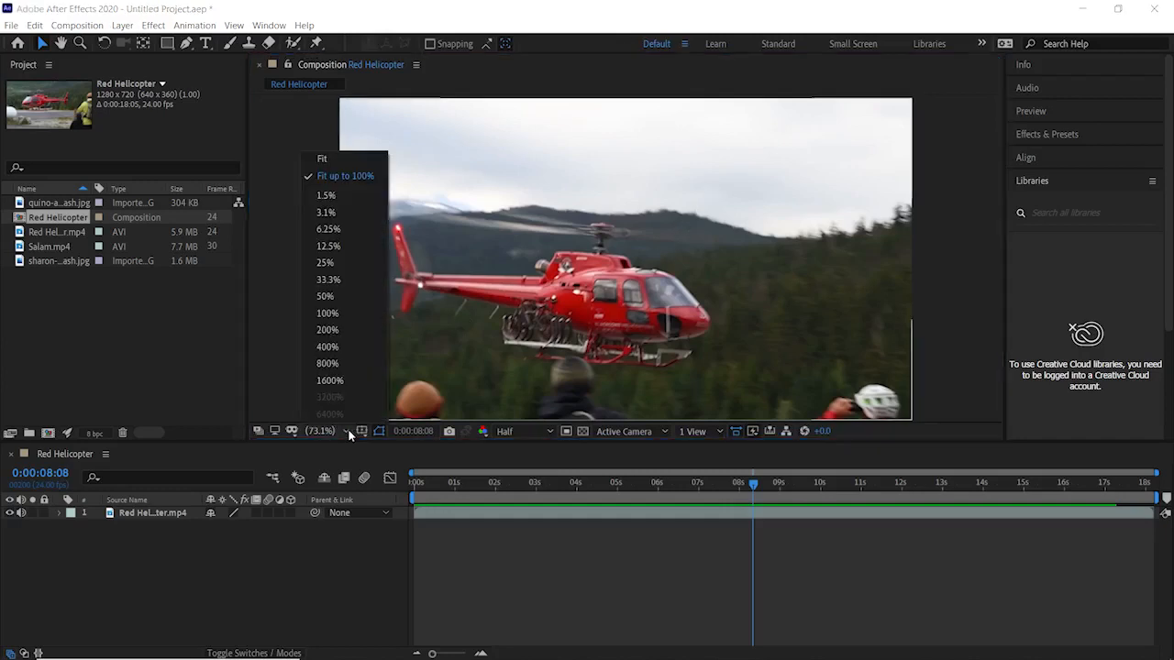
pyautogui.click(356, 167)
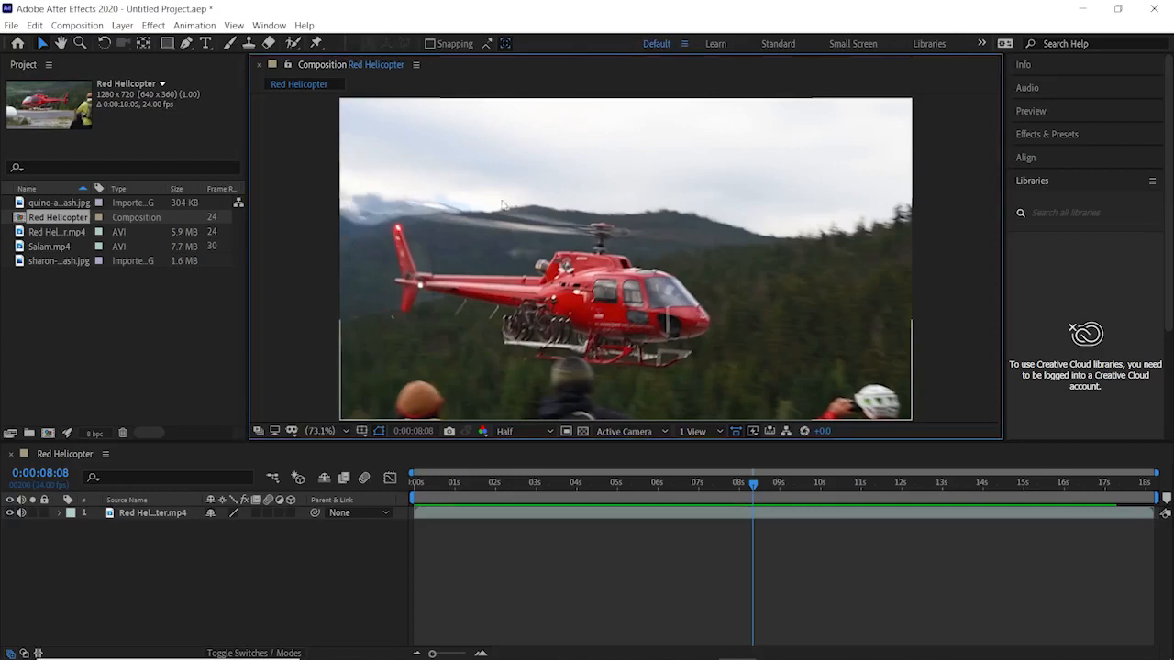
# Try a 25% magnification for the composition view, and return it to Fit.
pyautogui.click(346, 432)
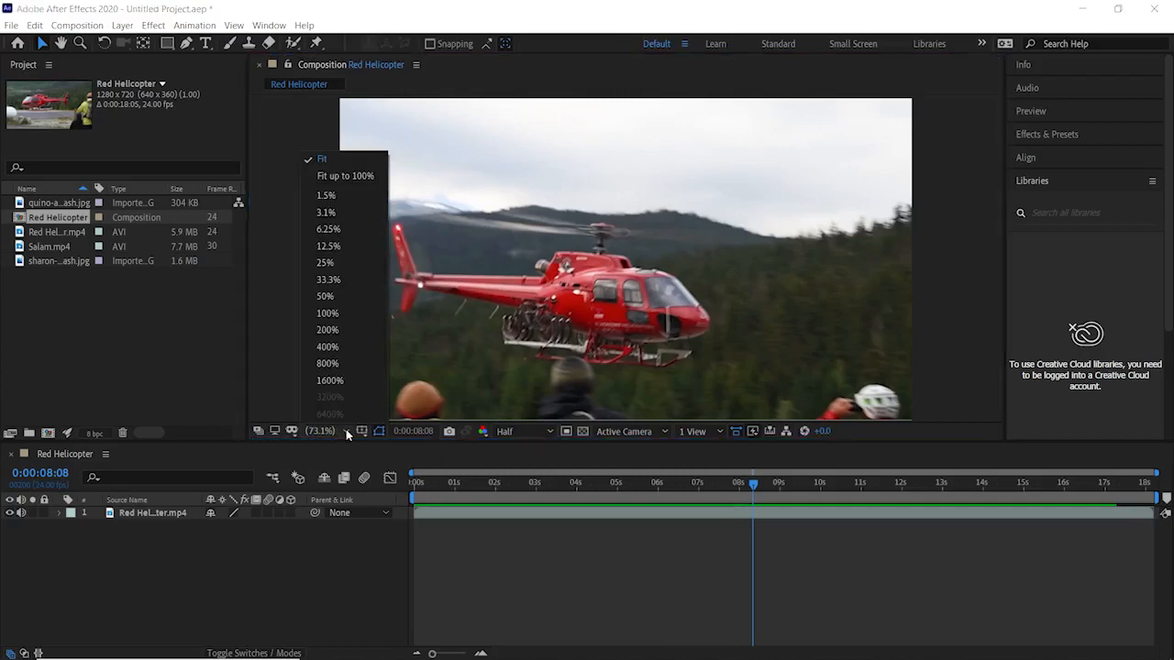
pyautogui.click(338, 262)
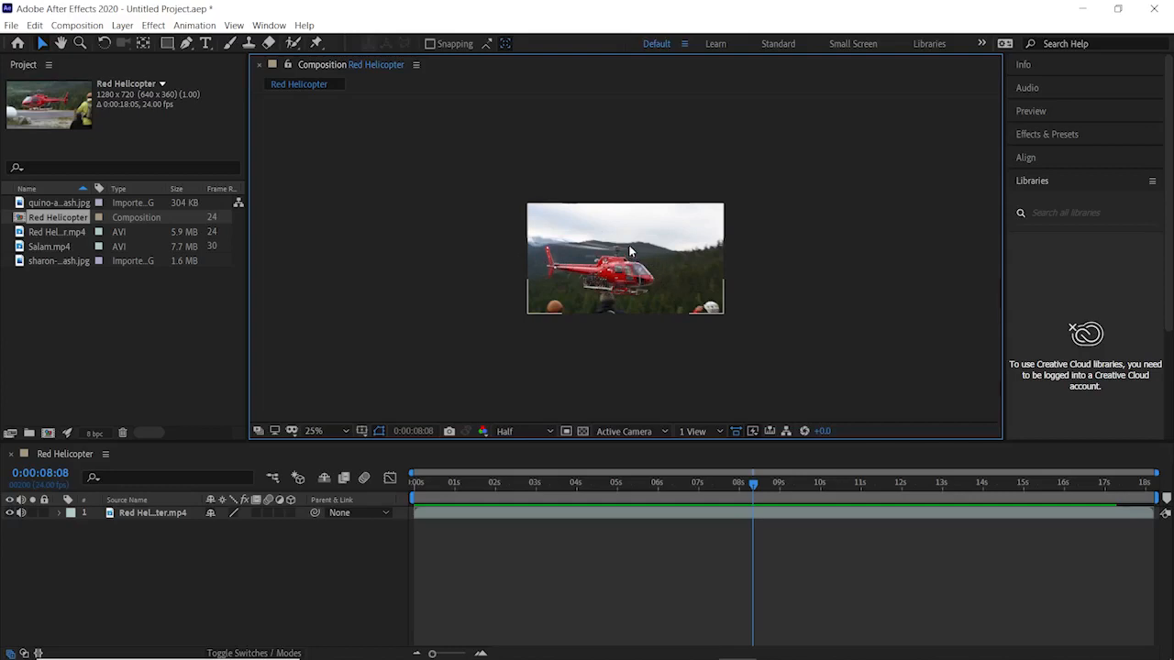
pyautogui.click(495, 277)
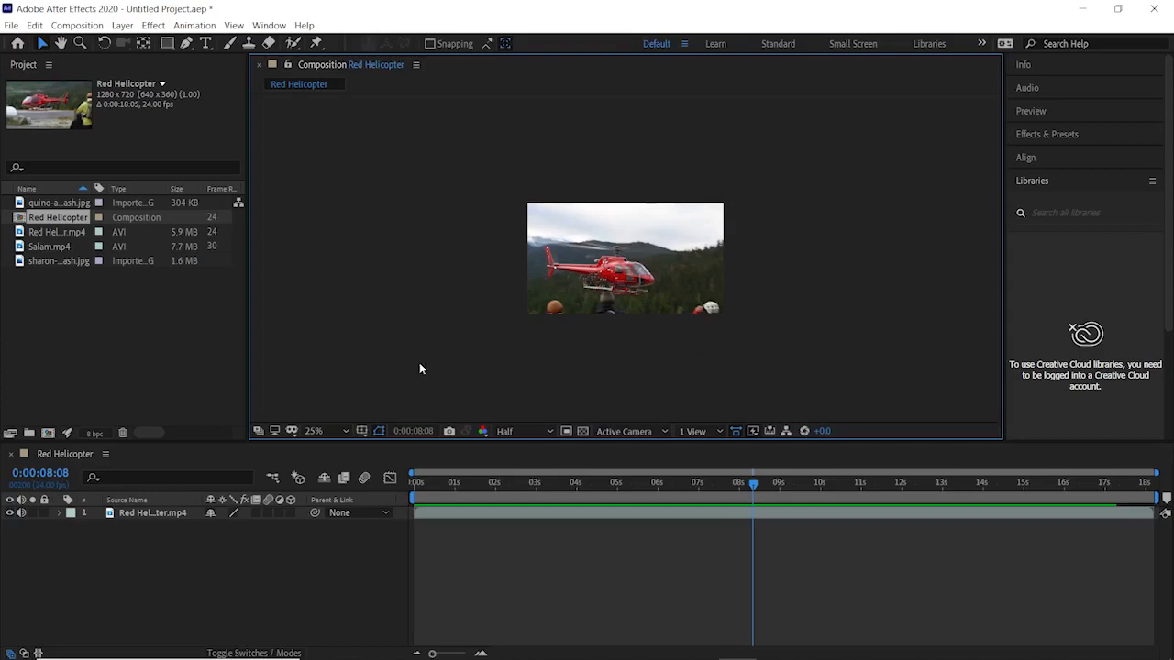
pyautogui.click(341, 427)
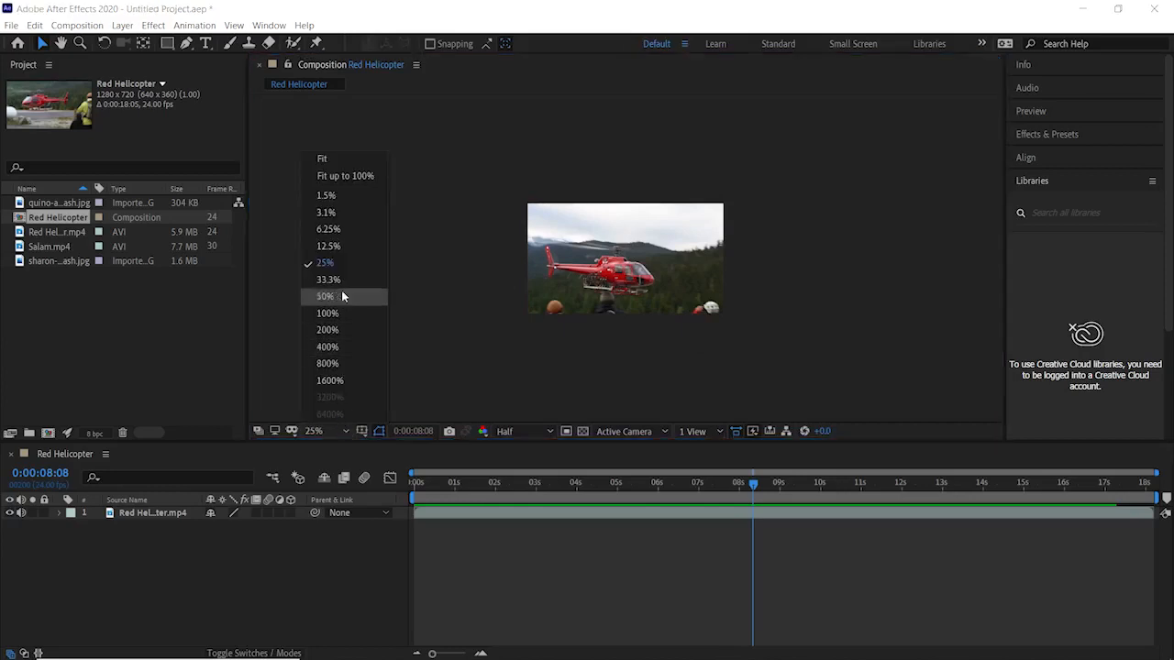
pyautogui.click(350, 160)
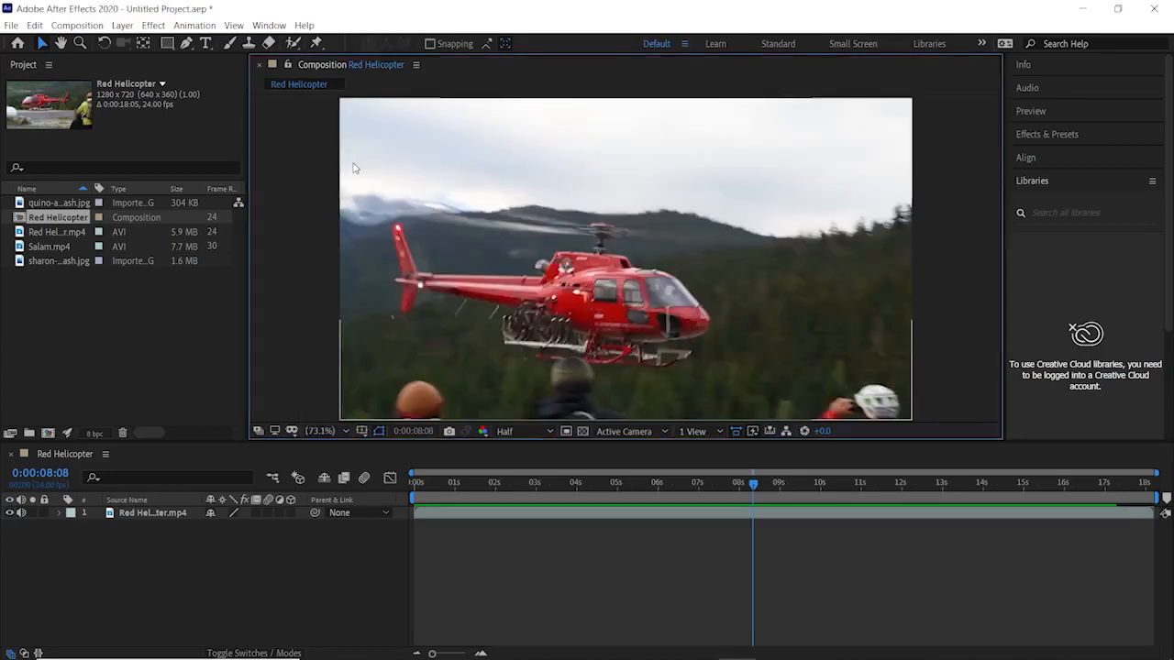
# Show the Title/Action Safe margins over the helicopter footage, and switch the overlay to Proportional Grid.
pyautogui.click(363, 432)
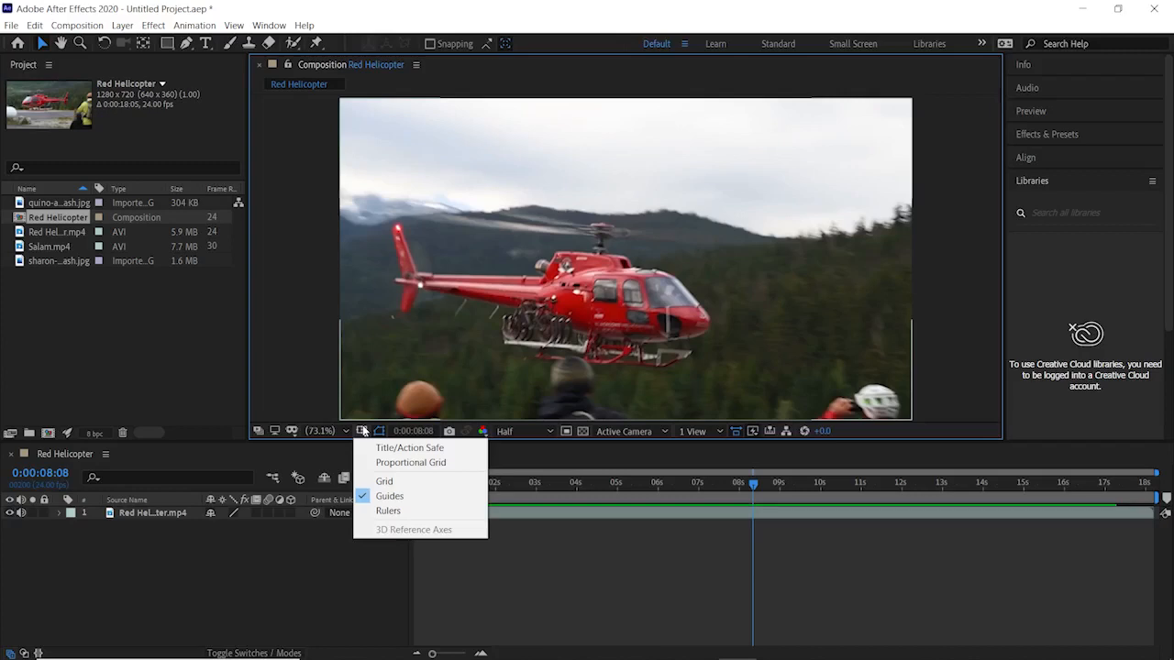
pyautogui.click(419, 449)
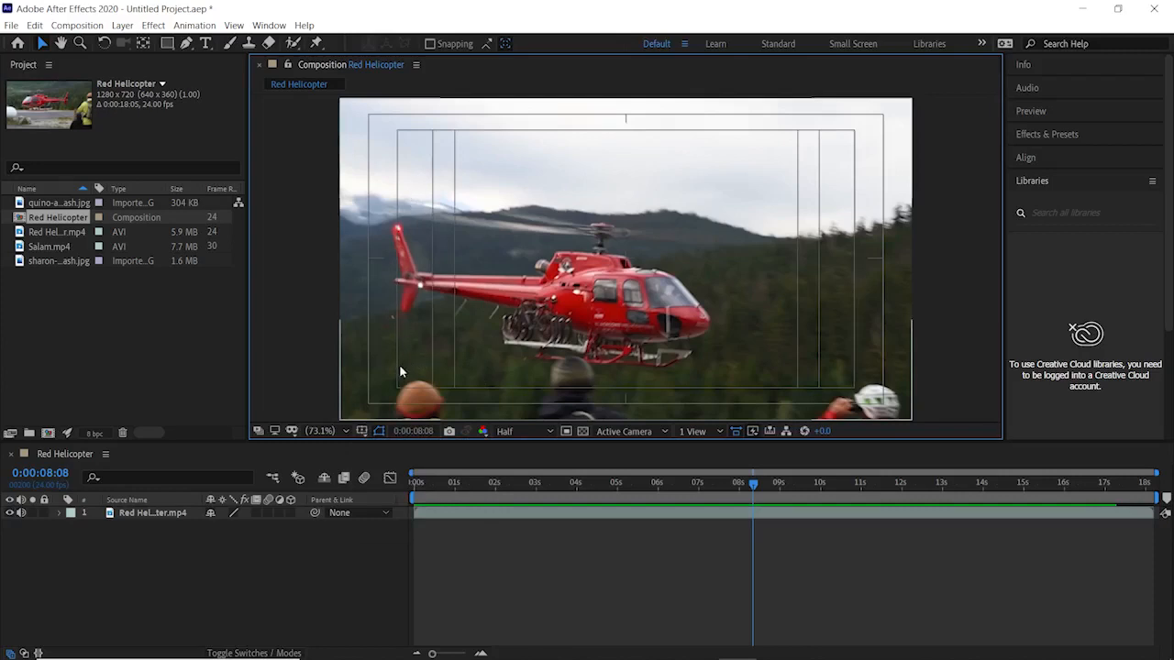
pyautogui.click(362, 431)
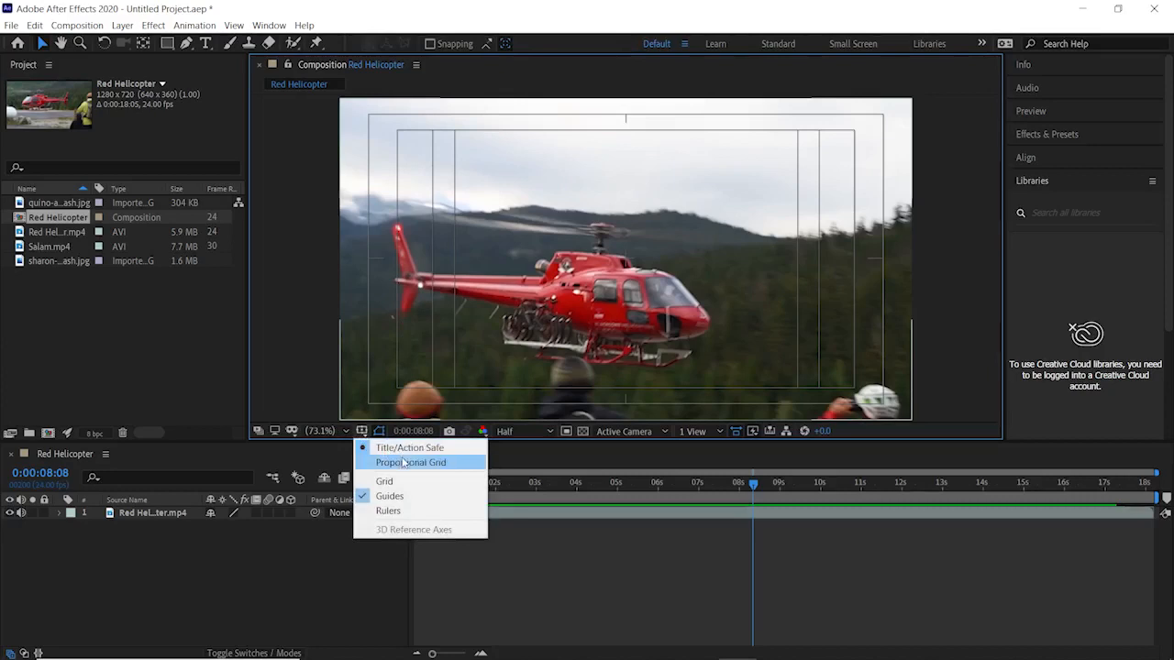
pyautogui.click(393, 463)
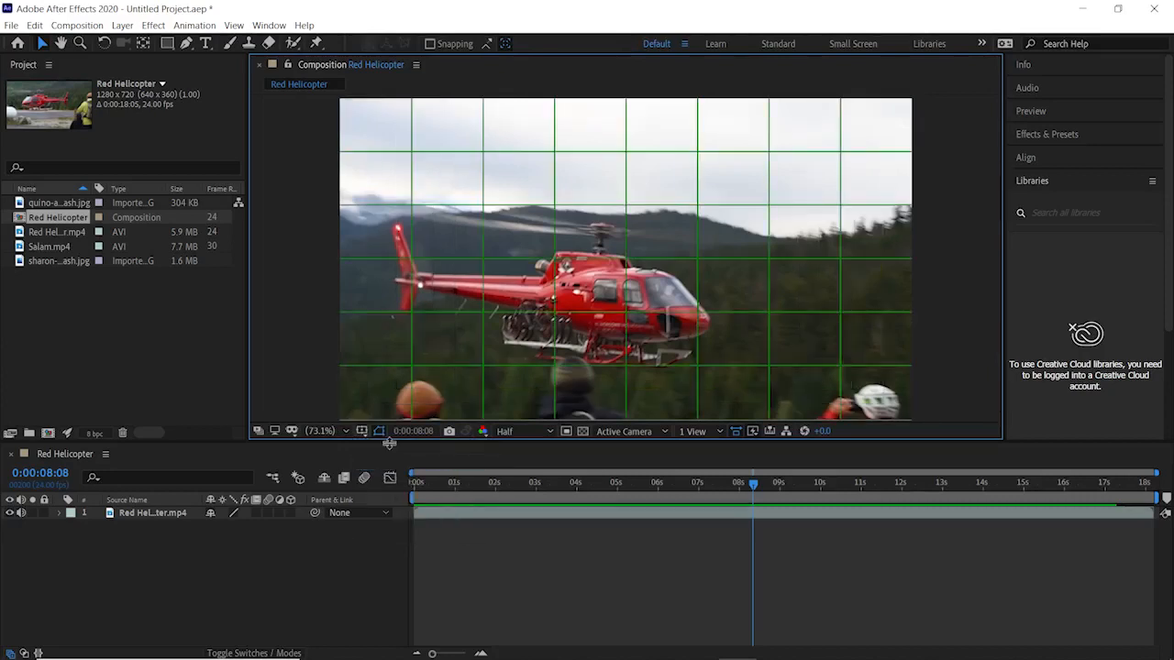
# Turn on the grid and the rulers in the composition view.
pyautogui.click(367, 432)
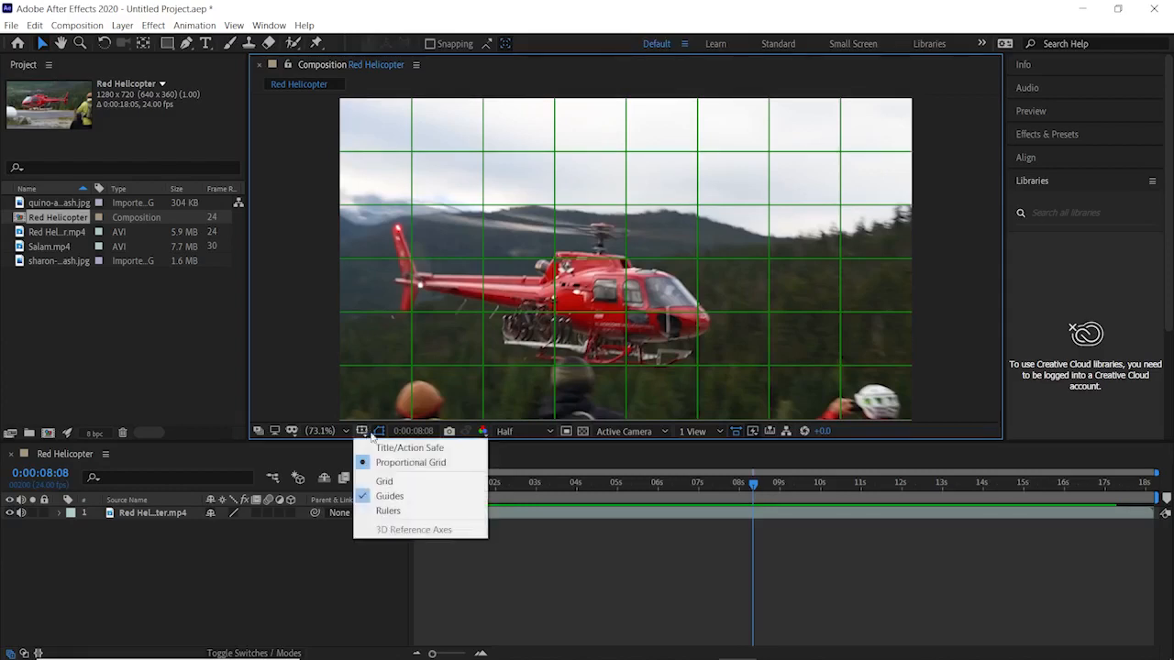
pyautogui.click(385, 481)
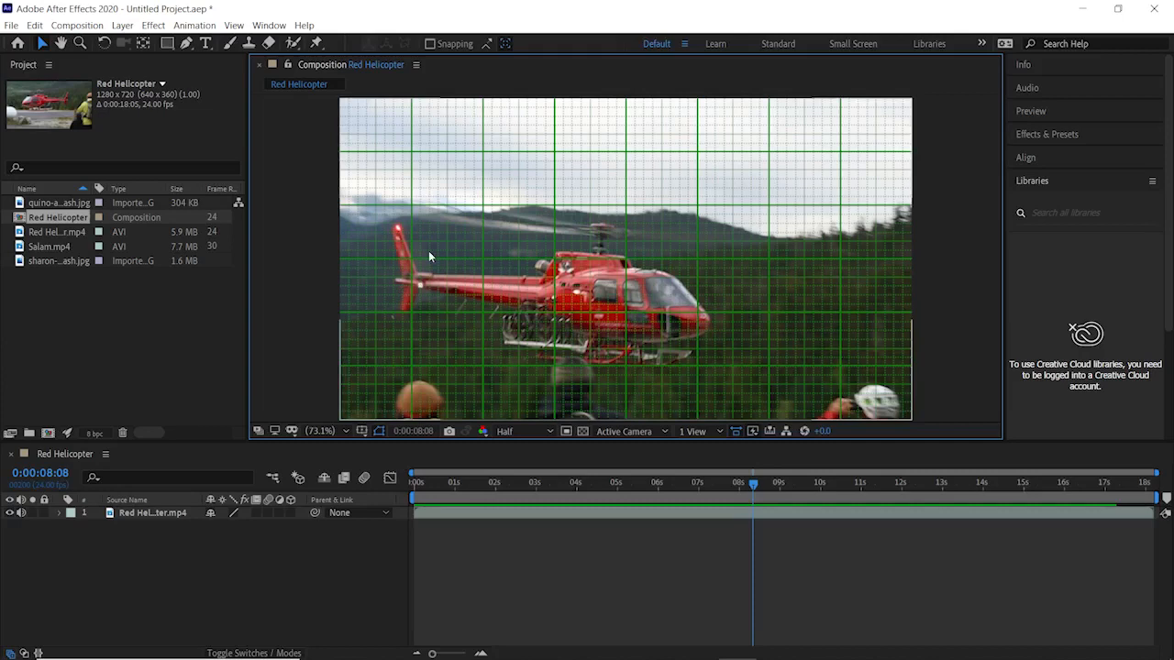
pyautogui.click(365, 431)
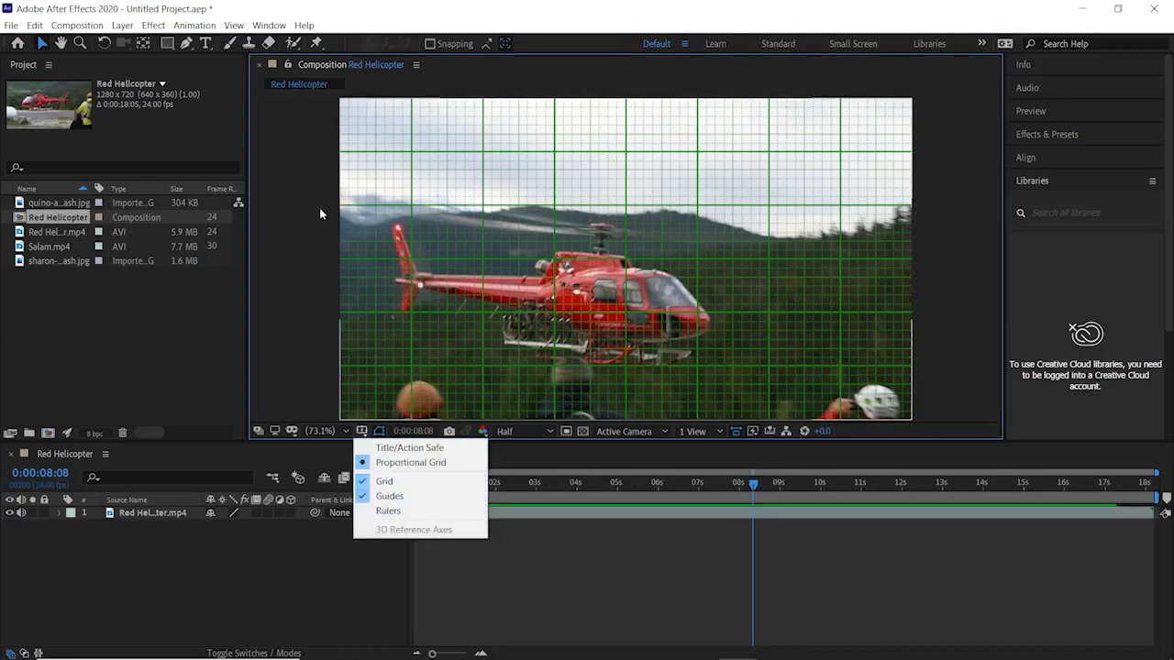
pyautogui.click(378, 511)
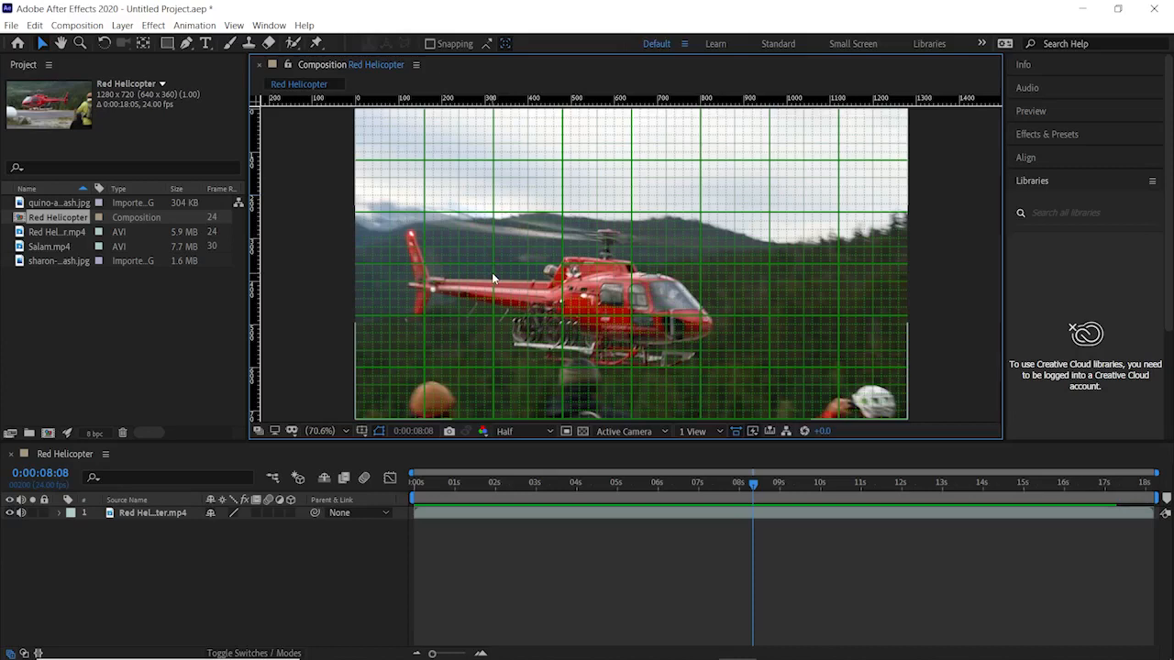
# Replace the Proportional Grid with Title/Action Safe, and turn off the grid, guides, rulers and safe margins in the composition view.
pyautogui.click(362, 431)
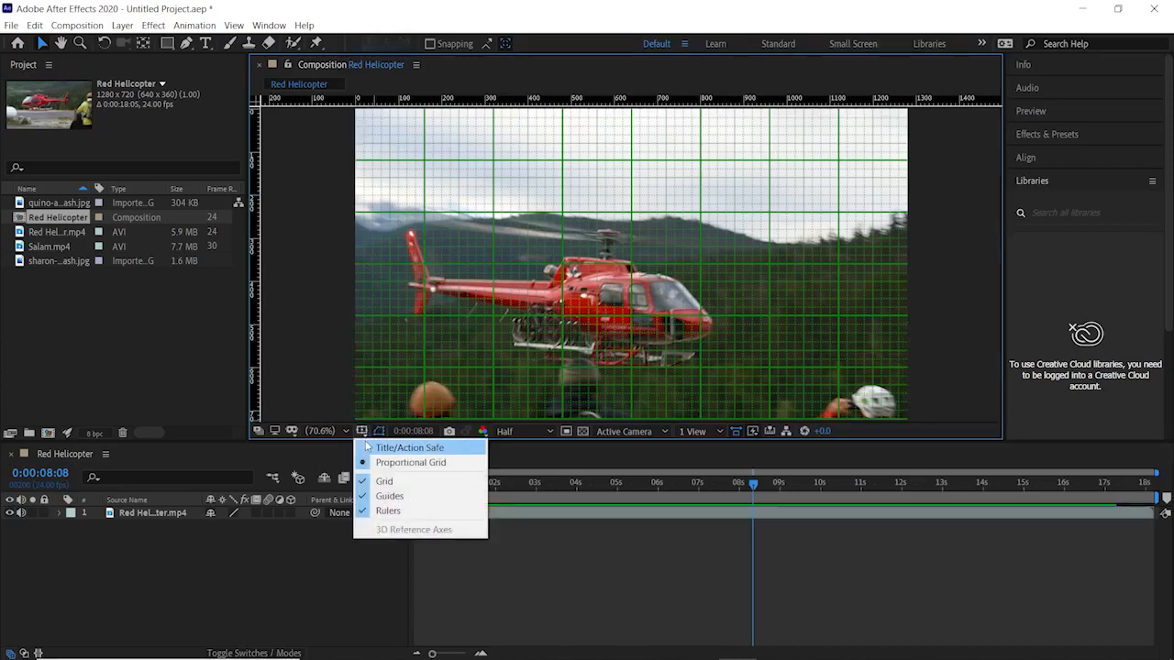
pyautogui.click(367, 446)
pyautogui.click(362, 432)
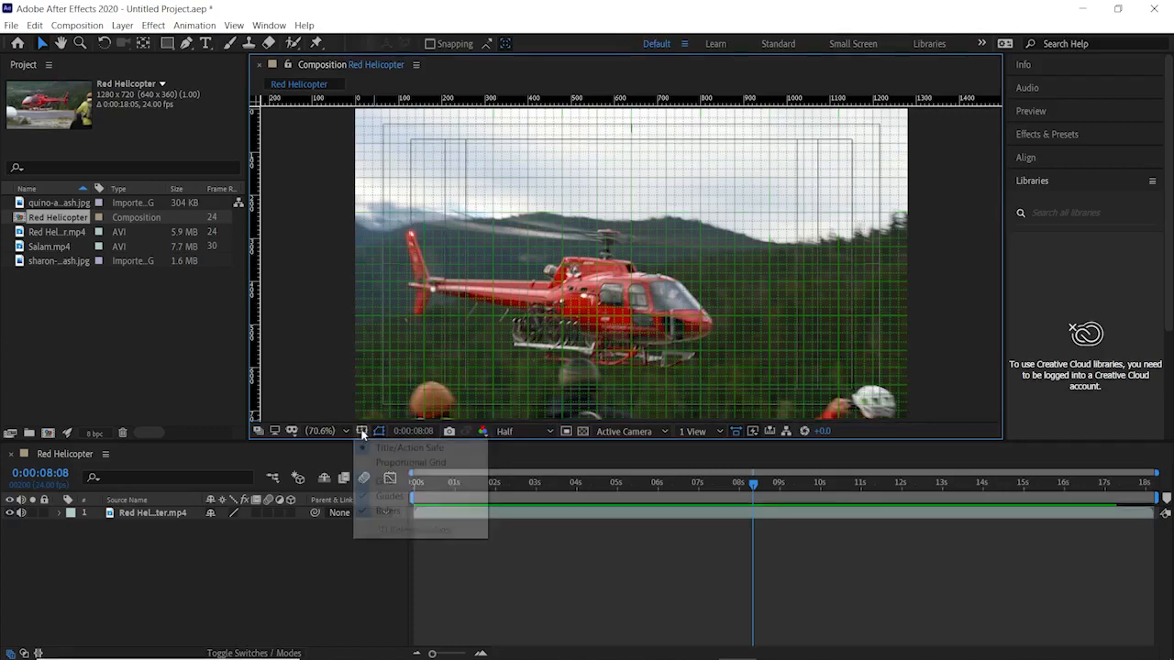
pyautogui.click(367, 480)
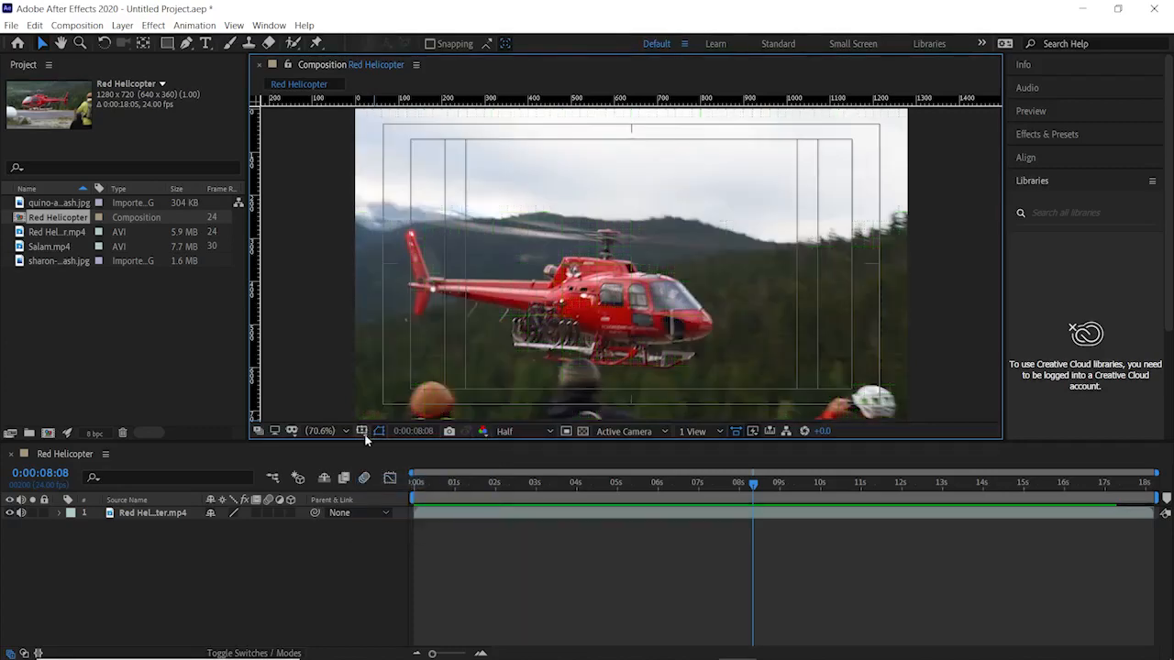
pyautogui.click(363, 431)
pyautogui.click(367, 495)
pyautogui.click(359, 432)
pyautogui.click(367, 511)
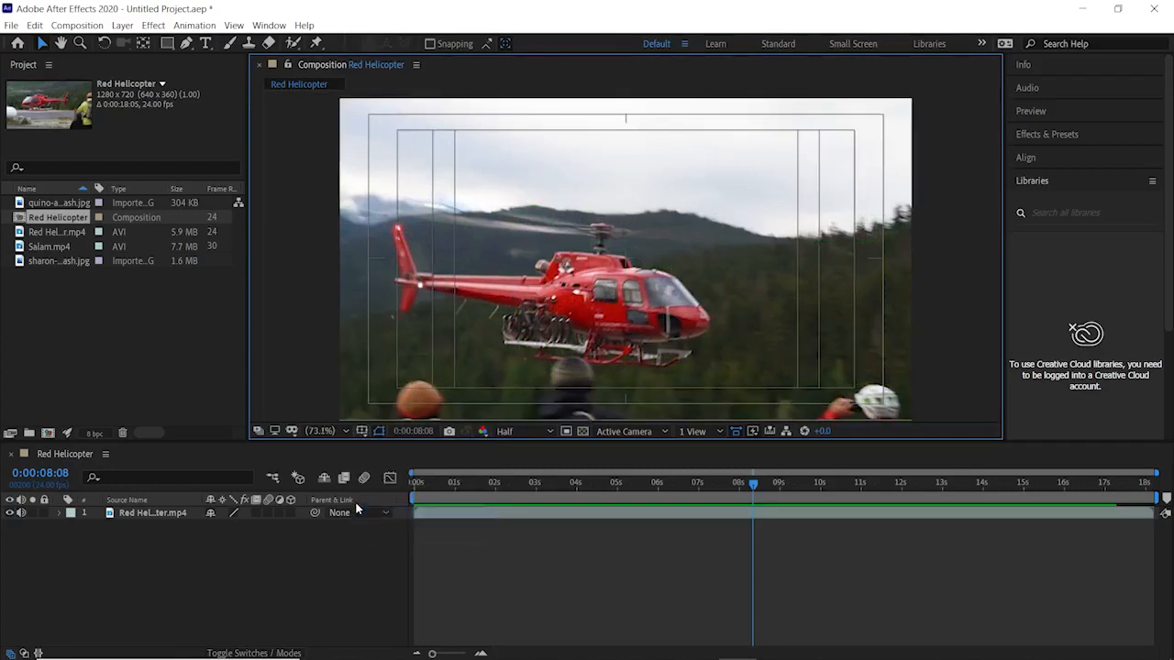
pyautogui.click(363, 431)
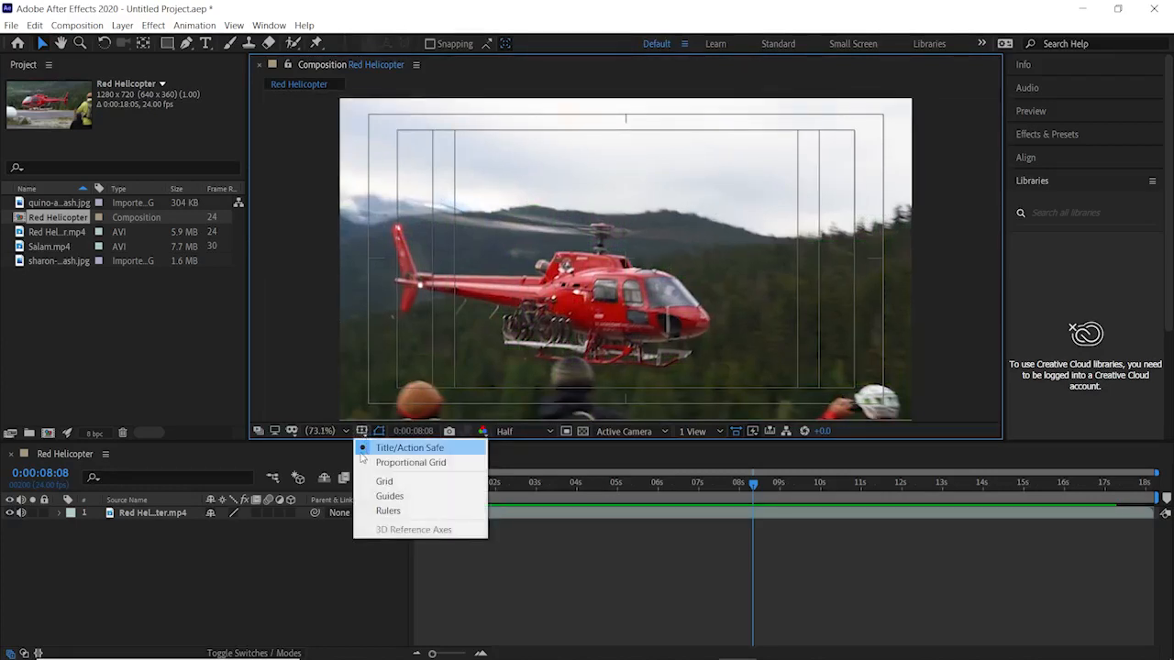
pyautogui.click(362, 449)
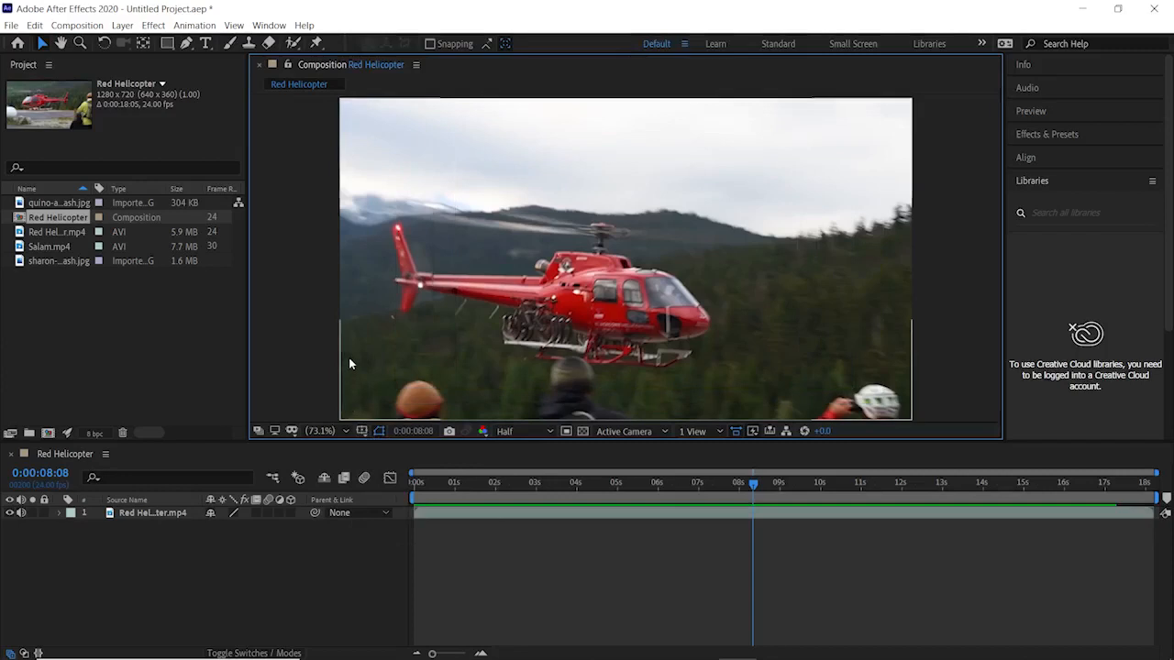
pyautogui.click(381, 433)
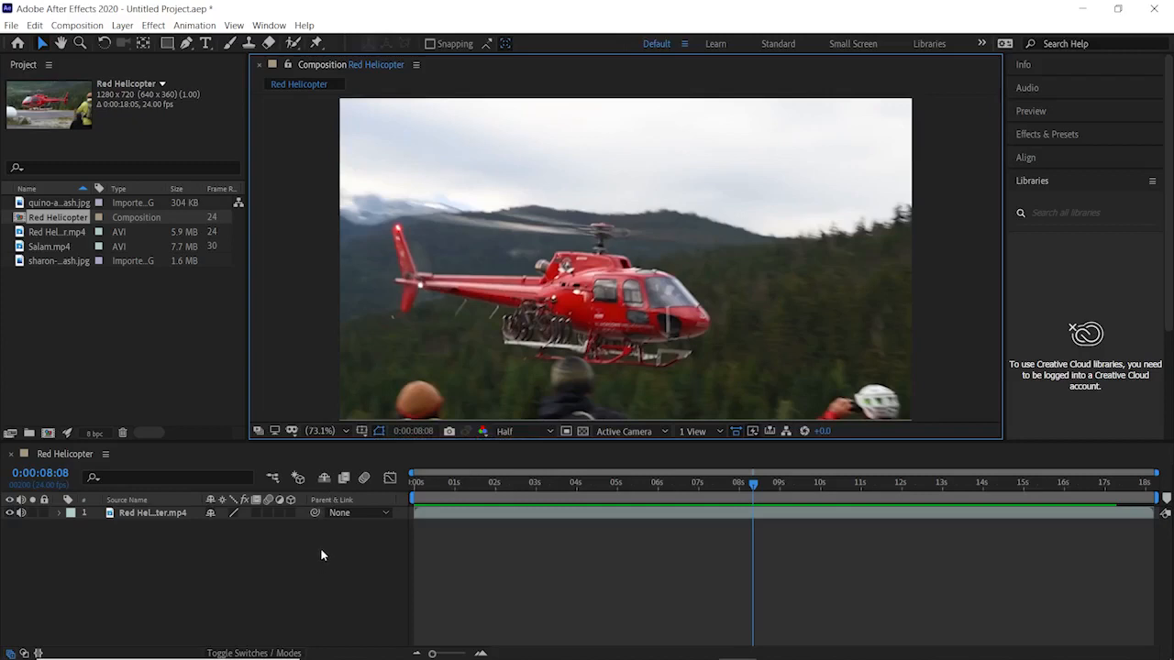
pyautogui.click(41, 46)
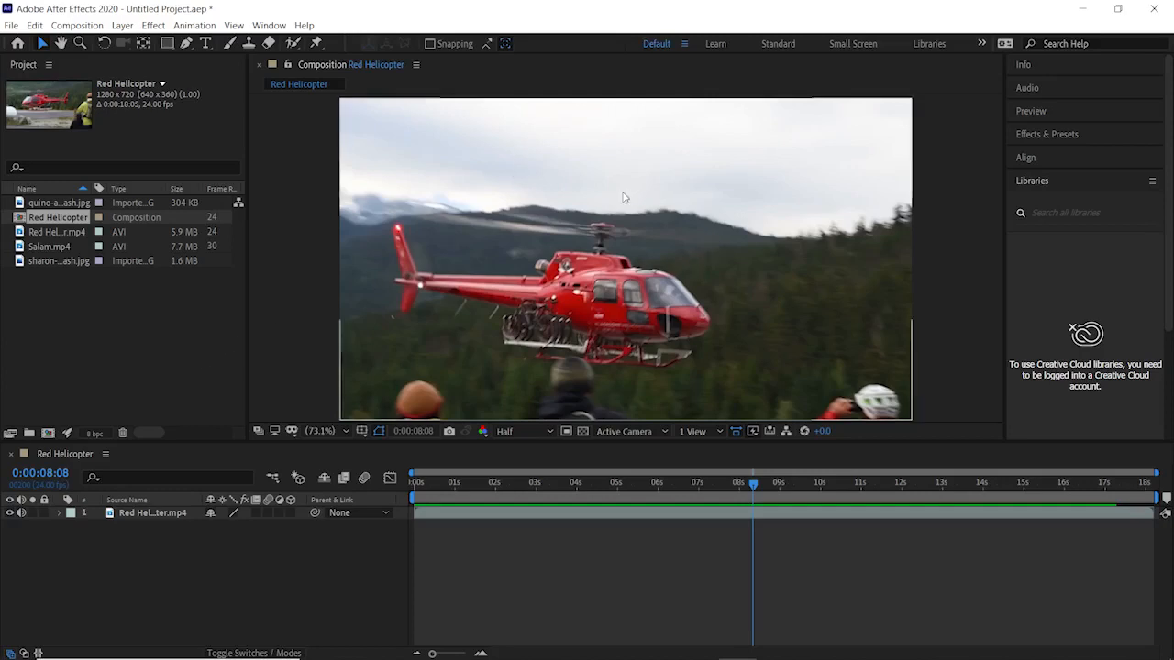
# Draw a red-filled rectangle on a new shape layer in the sky above the helicopter, and return to the Selection tool.
pyautogui.click(168, 44)
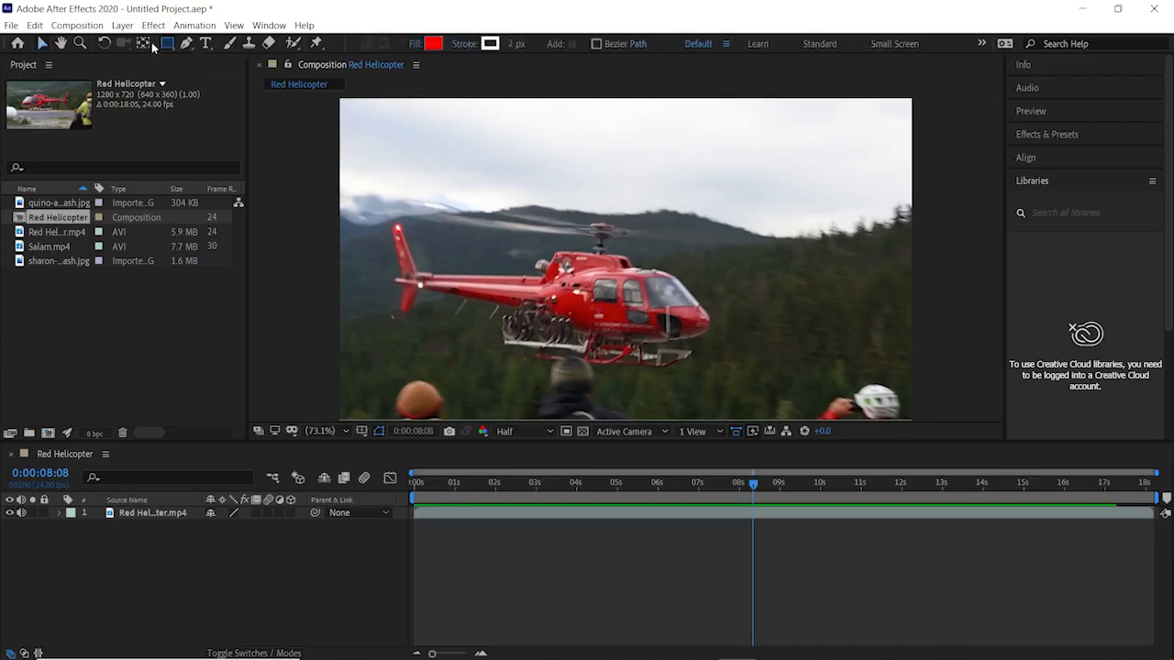
pyautogui.click(170, 45)
pyautogui.moveTo(489, 144); pyautogui.dragTo(704, 216)
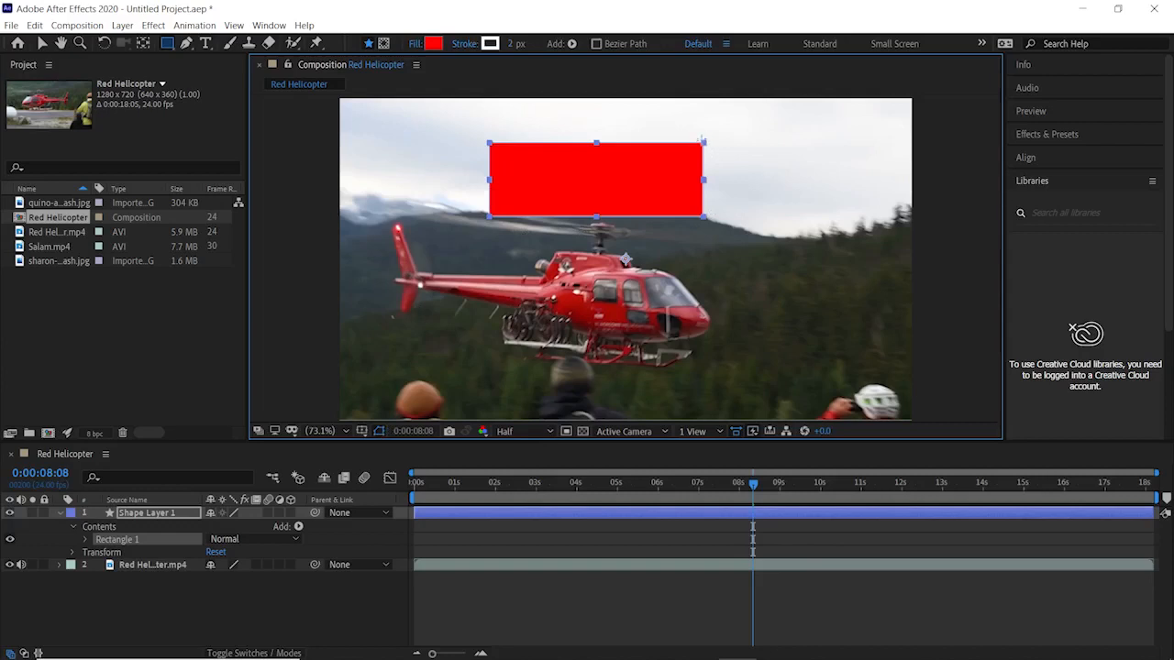
pyautogui.press('v')
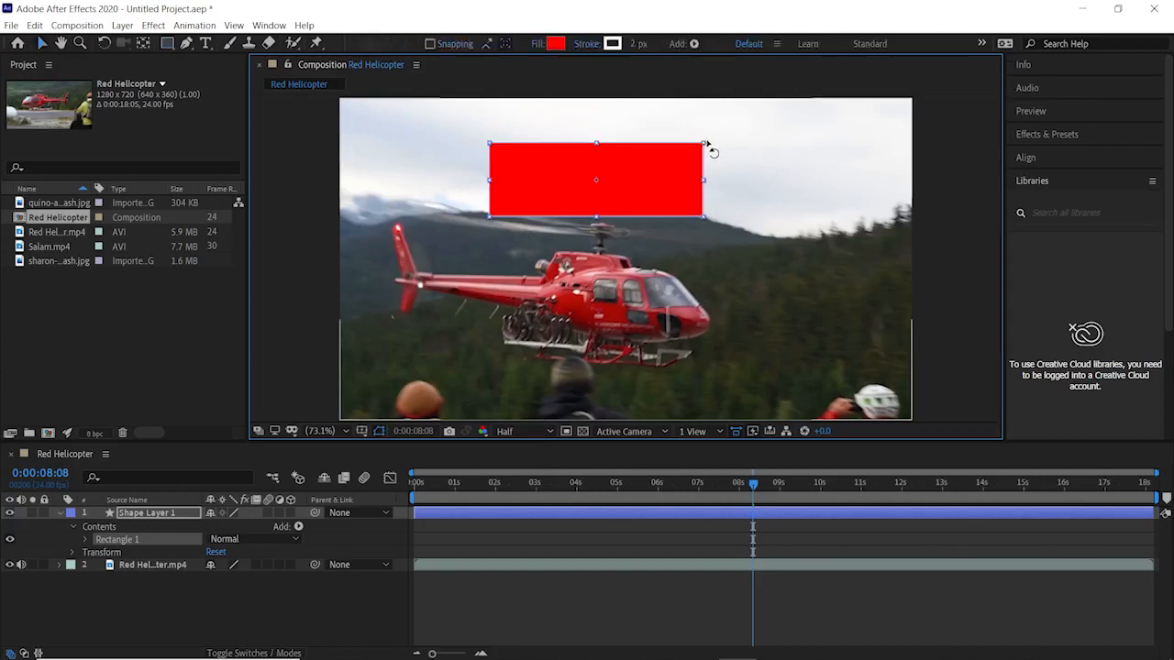
# Enlarge the red rectangle slightly about its centre.
pyautogui.moveTo(705, 144)
pyautogui.mouseDown()
pyautogui.moveTo(723, 137)
pyautogui.moveTo(716, 155)
pyautogui.moveTo(715, 137)
pyautogui.mouseUp()
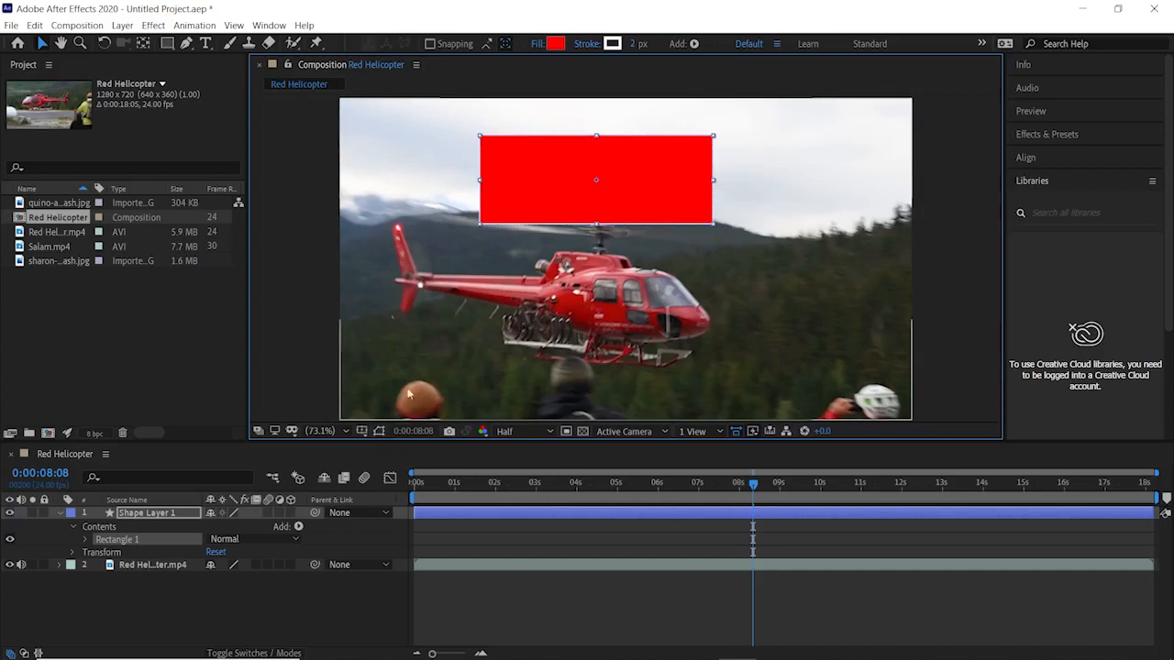
# Try shifting the helicopter footage layer slightly within the frame, and undo the move.
pyautogui.click(417, 229)
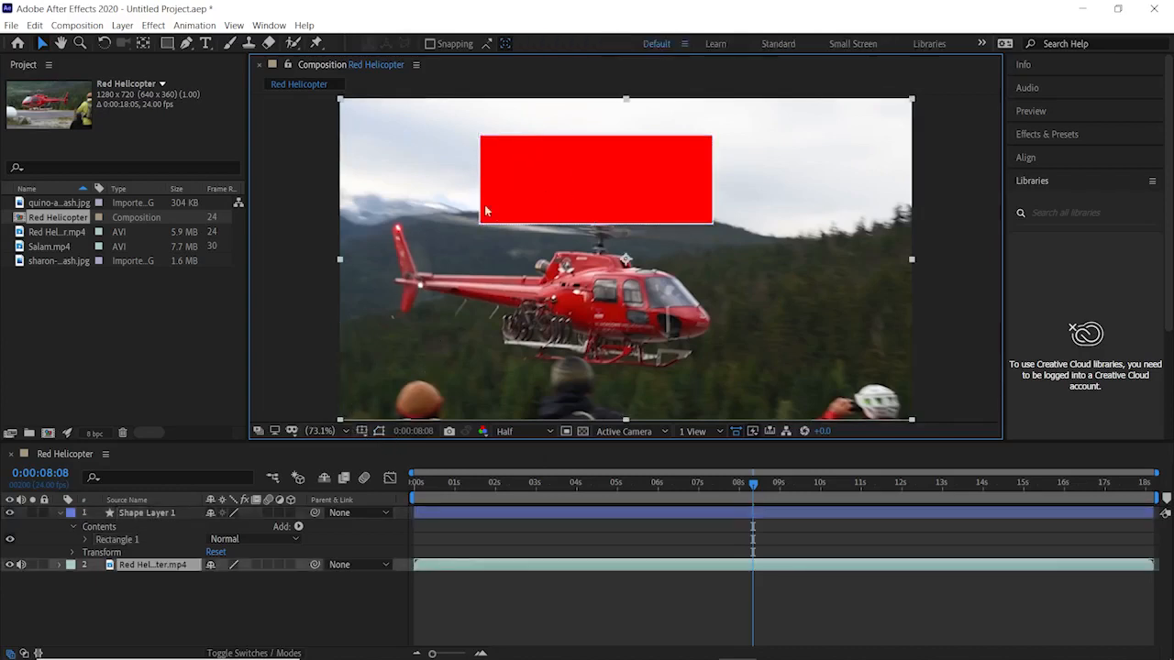
pyautogui.moveTo(532, 220); pyautogui.dragTo(542, 225)
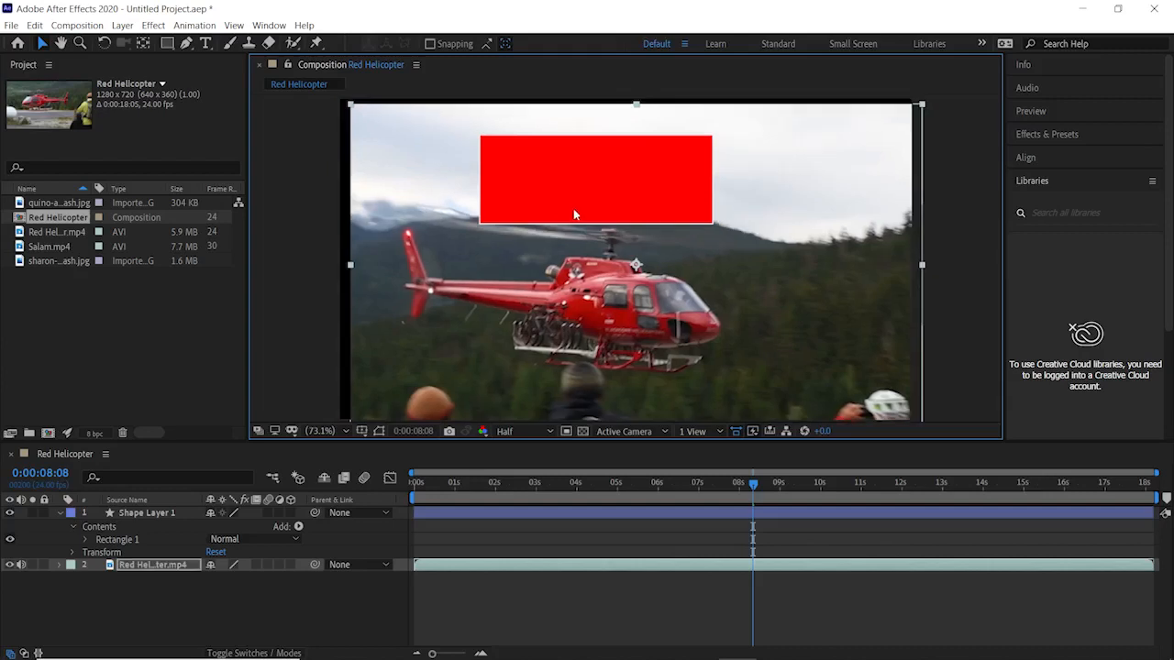
pyautogui.hotkey('ctrl', 'z')
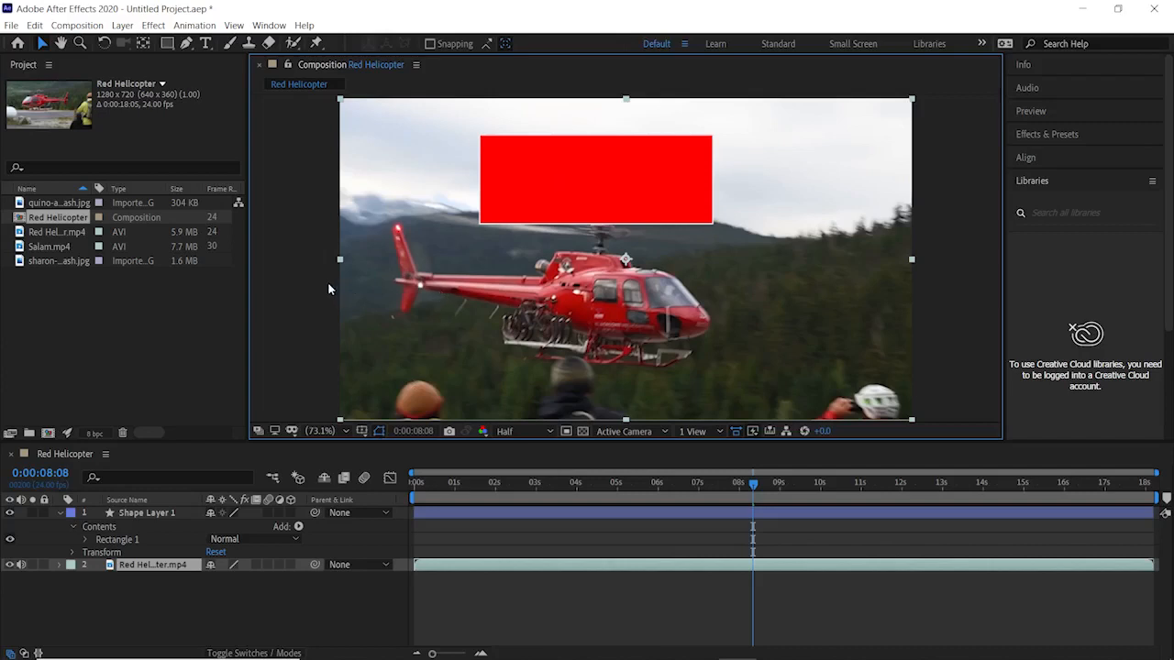
# Select the red rectangle's shape layer and shift it slightly down and to the right over the footage.
pyautogui.click(544, 170)
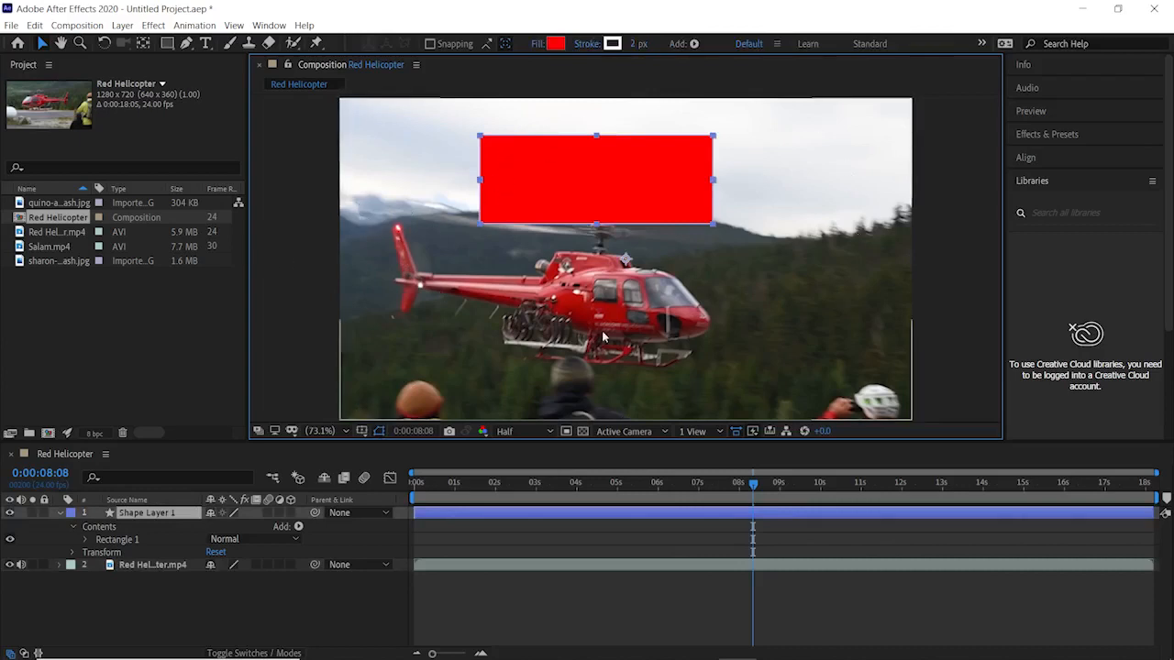
pyautogui.moveTo(575, 209)
pyautogui.mouseDown()
pyautogui.moveTo(581, 189)
pyautogui.moveTo(601, 192)
pyautogui.moveTo(562, 217)
pyautogui.moveTo(587, 199)
pyautogui.moveTo(588, 211)
pyautogui.mouseUp()
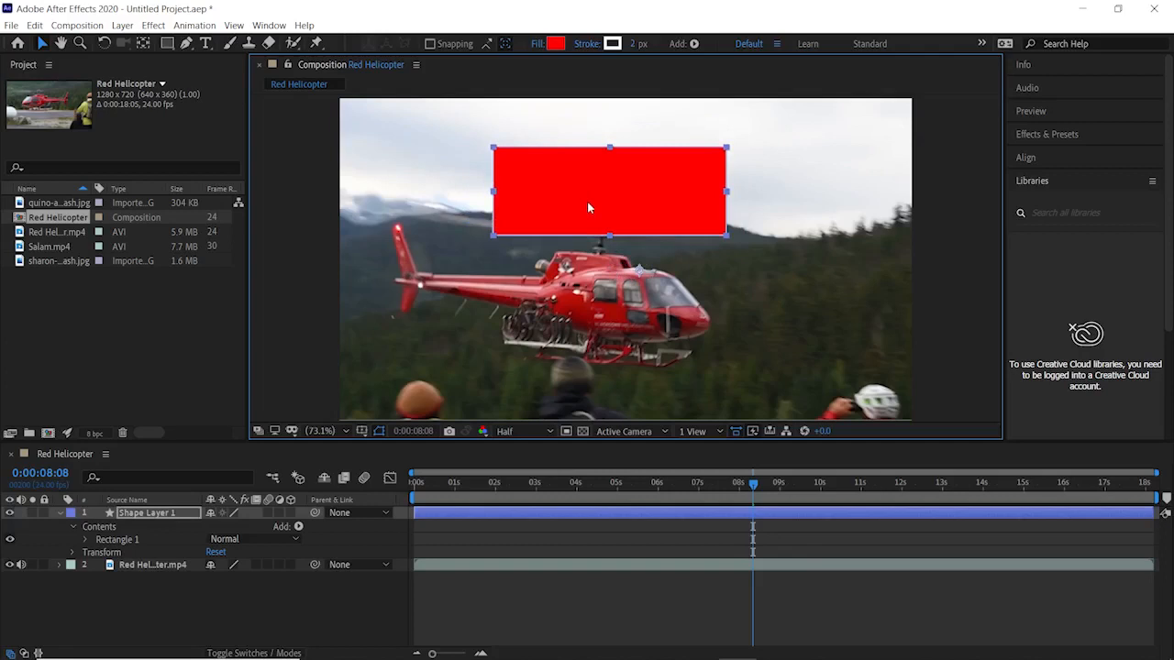
pyautogui.moveTo(589, 208)
pyautogui.mouseDown()
pyautogui.moveTo(609, 225)
pyautogui.moveTo(561, 213)
pyautogui.moveTo(619, 185)
pyautogui.moveTo(590, 178)
pyautogui.moveTo(593, 210)
pyautogui.mouseUp()
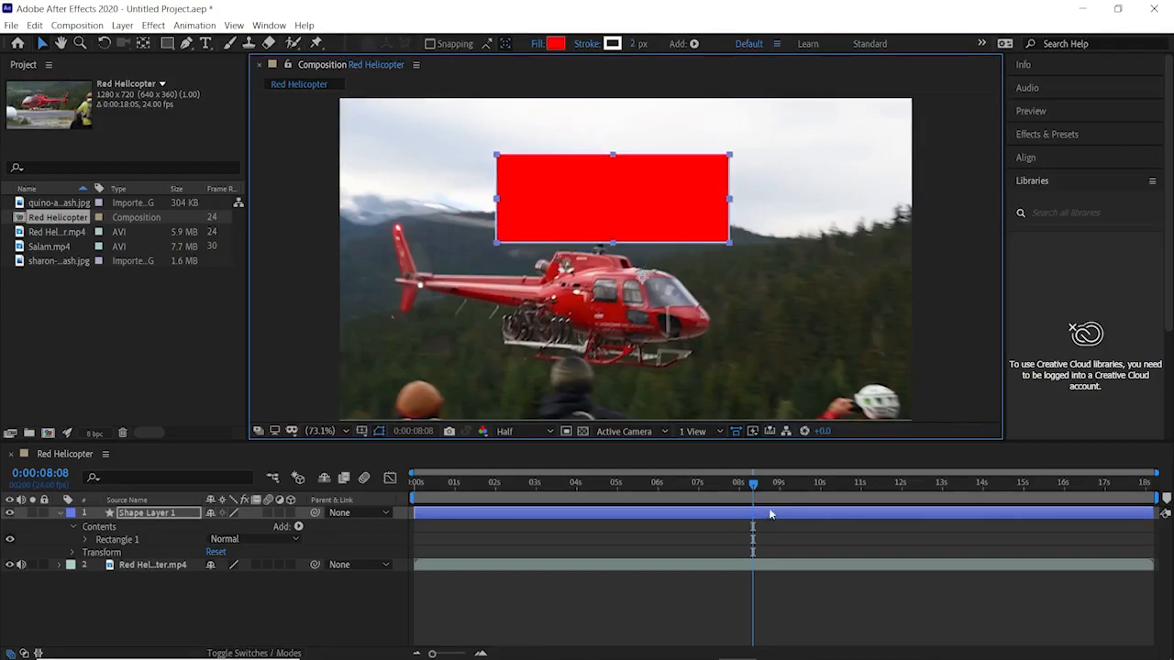
# Trim the end of the rectangle's shape layer to 0:00:06:21, and play the composition past that point.
pyautogui.moveTo(754, 488)
pyautogui.mouseDown()
pyautogui.moveTo(734, 489)
pyautogui.moveTo(754, 492)
pyautogui.mouseUp()
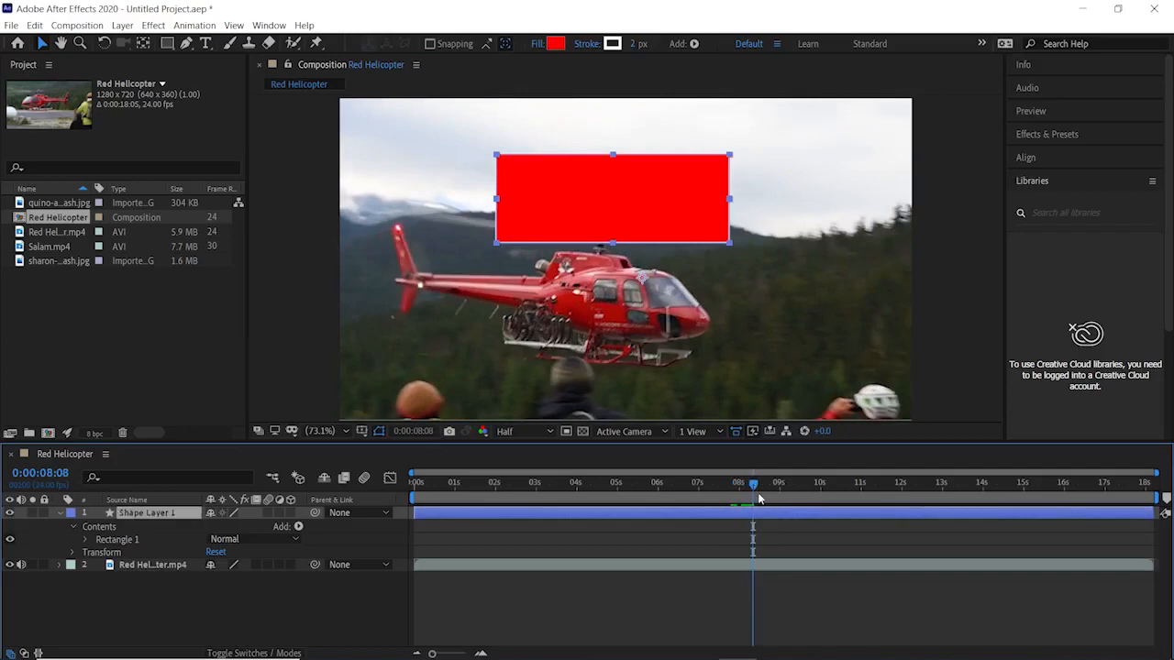
pyautogui.moveTo(753, 484); pyautogui.dragTo(695, 535)
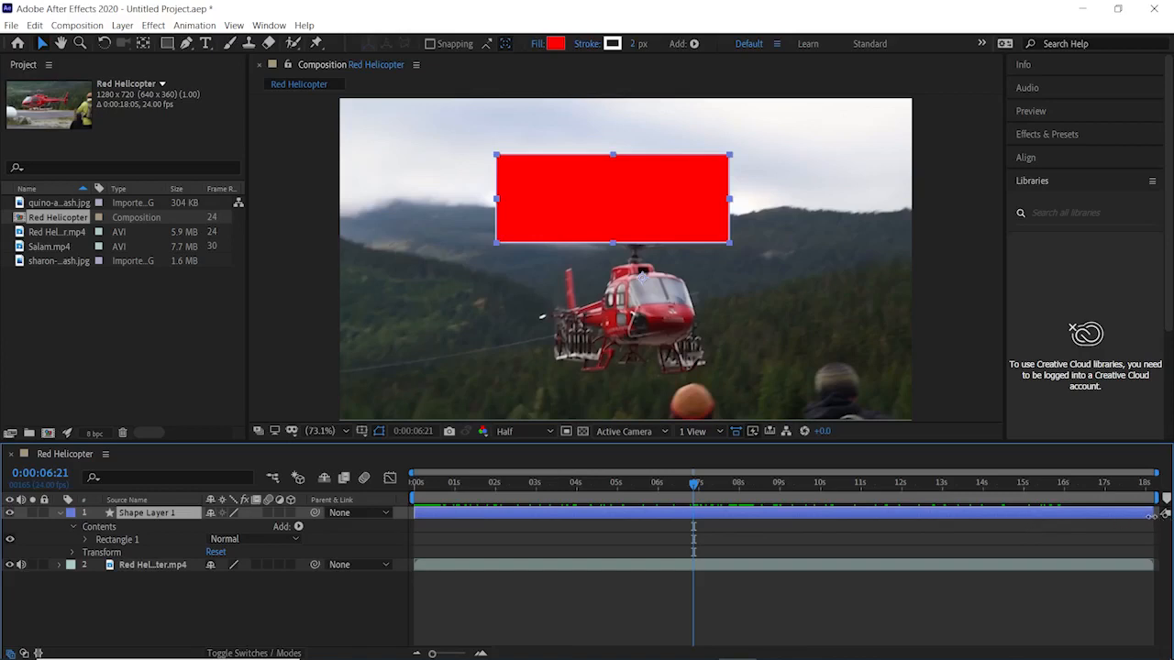
pyautogui.moveTo(1159, 514); pyautogui.dragTo(694, 554)
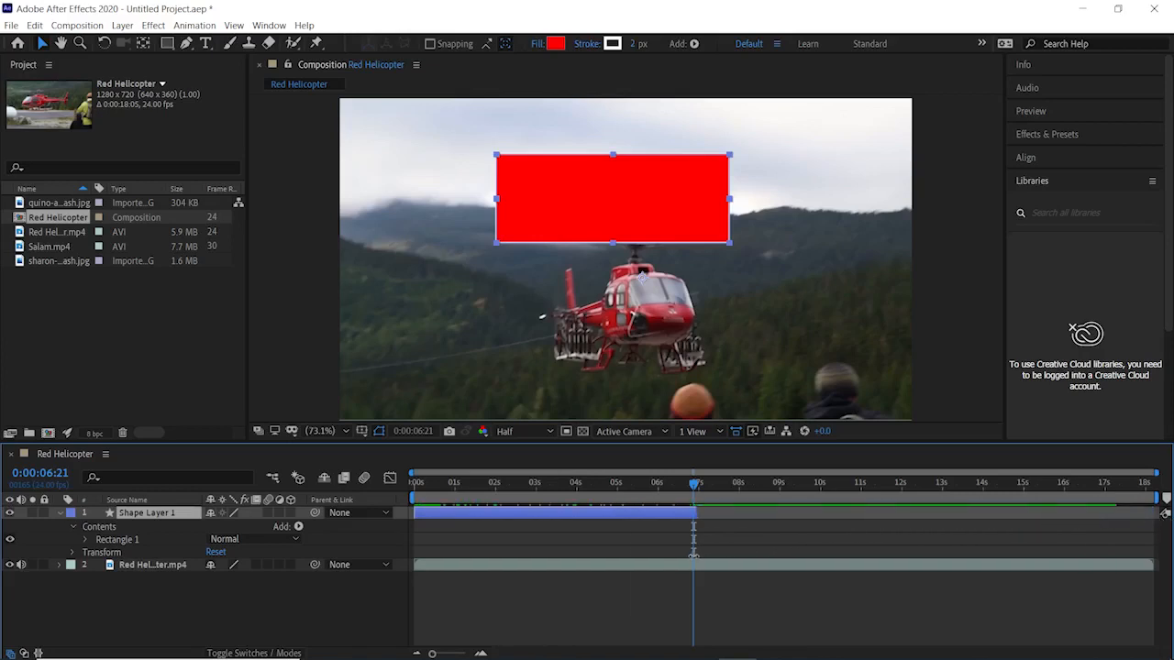
pyautogui.press('space')
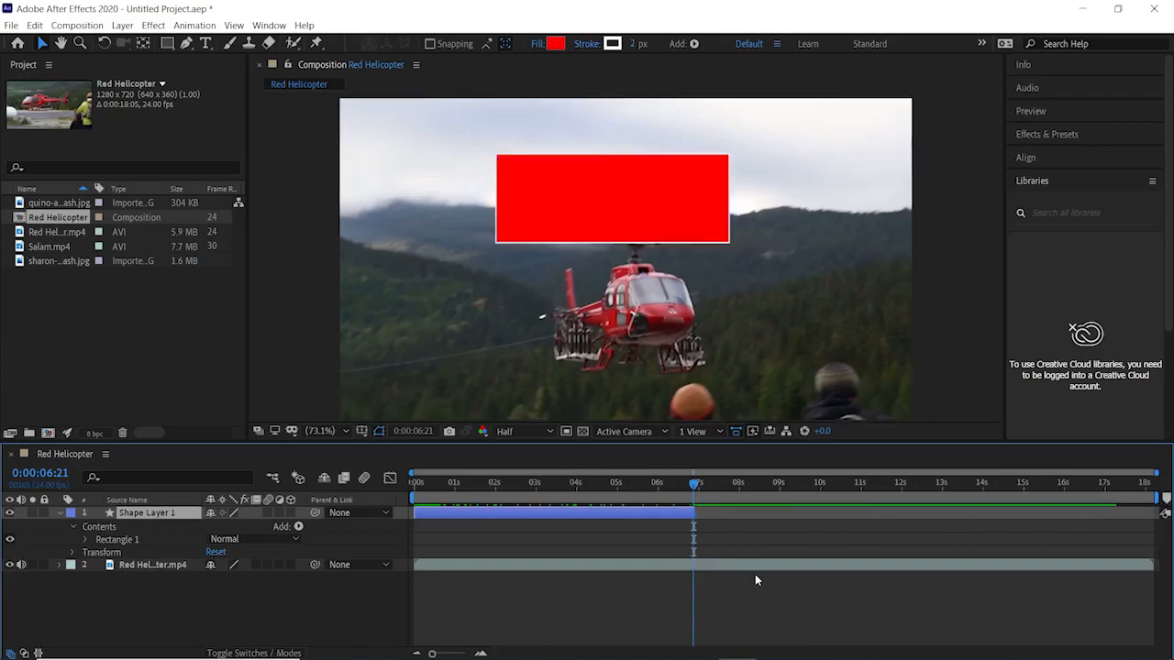
pyautogui.press('space')
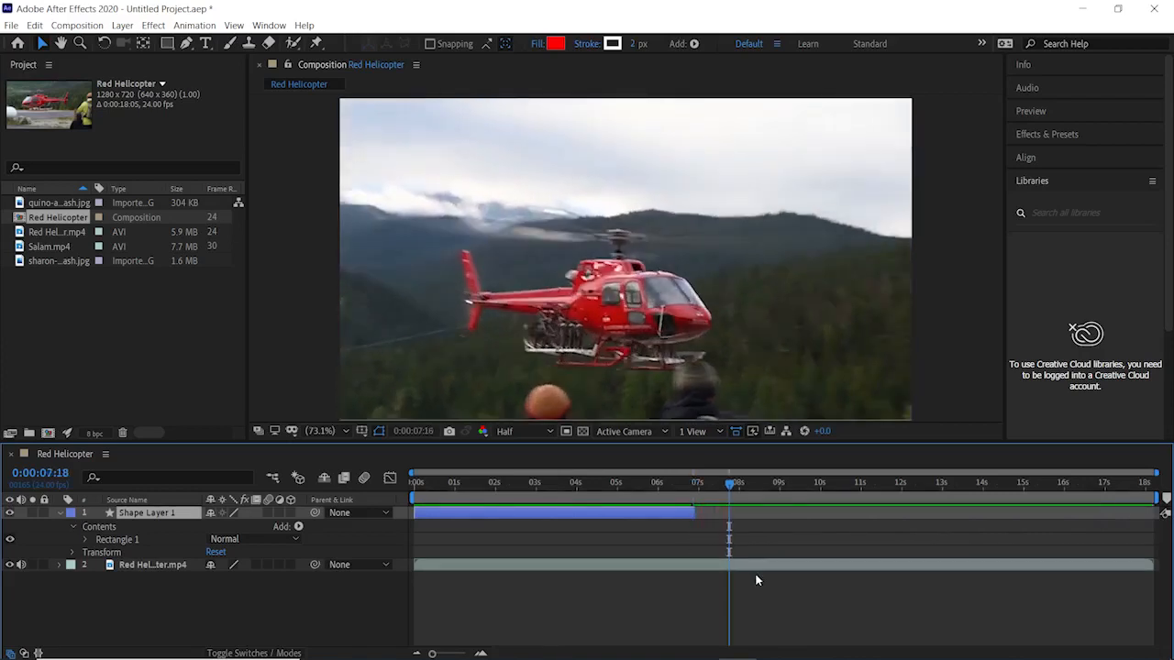
# Move the playhead back to 0:00:06:05 and delete the rectangle's shape layer.
pyautogui.moveTo(731, 485); pyautogui.dragTo(667, 496)
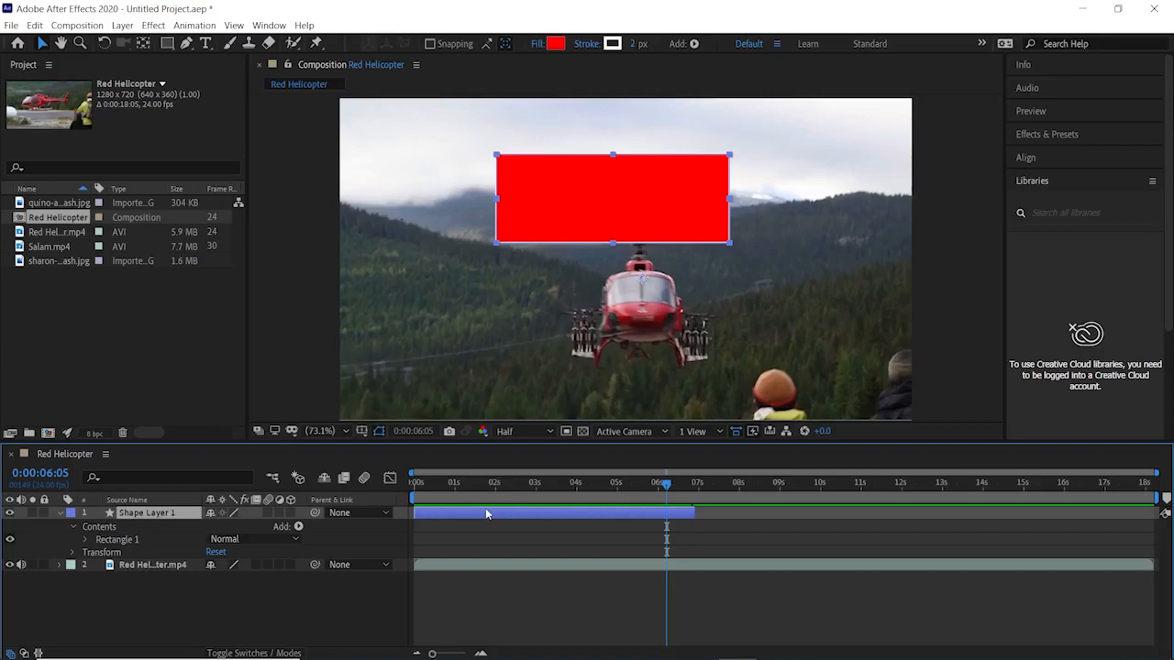
pyautogui.press('Delete')
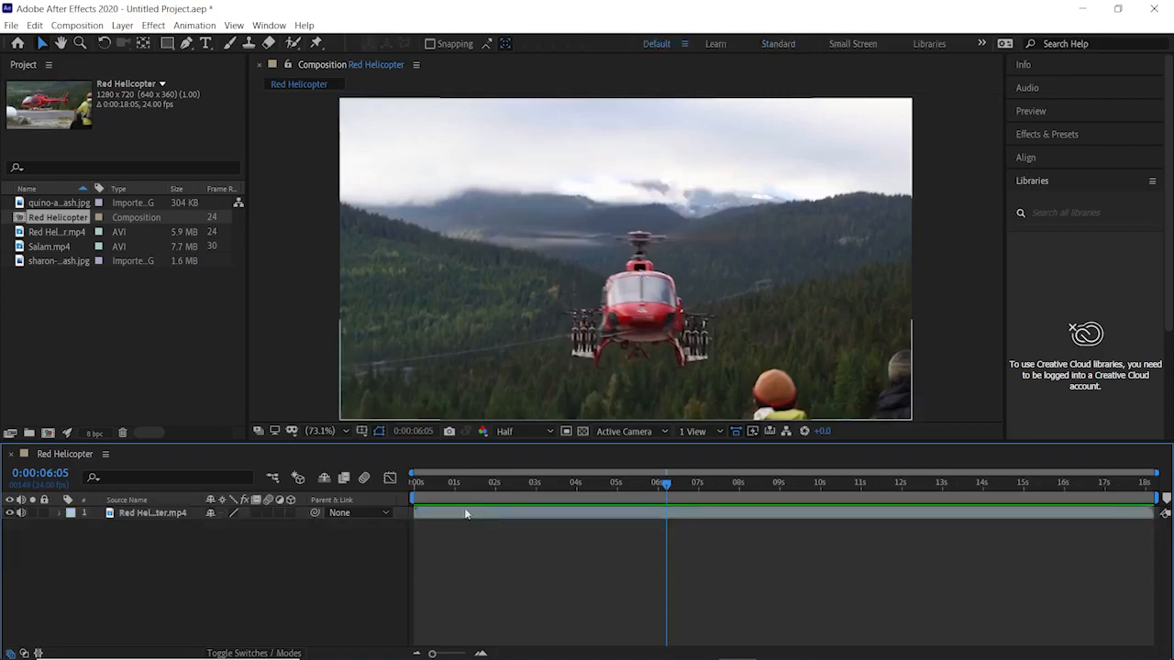
# Draw a rectangular mask around the helicopter on the Red Helicopter footage layer.
pyautogui.click(147, 515)
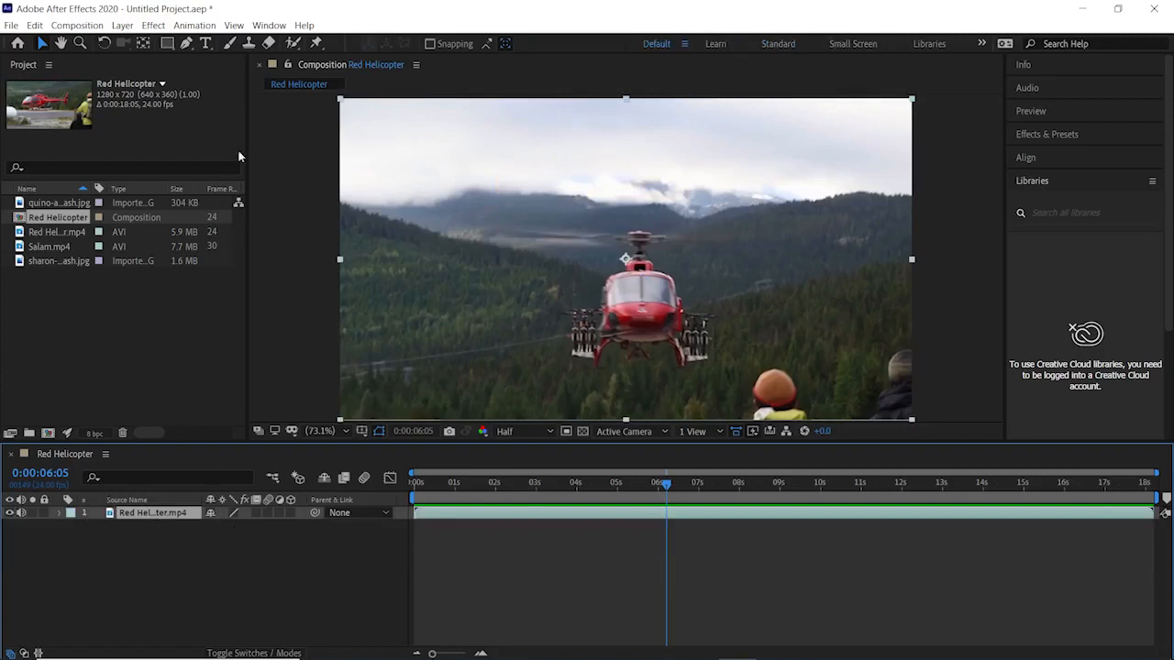
pyautogui.click(167, 43)
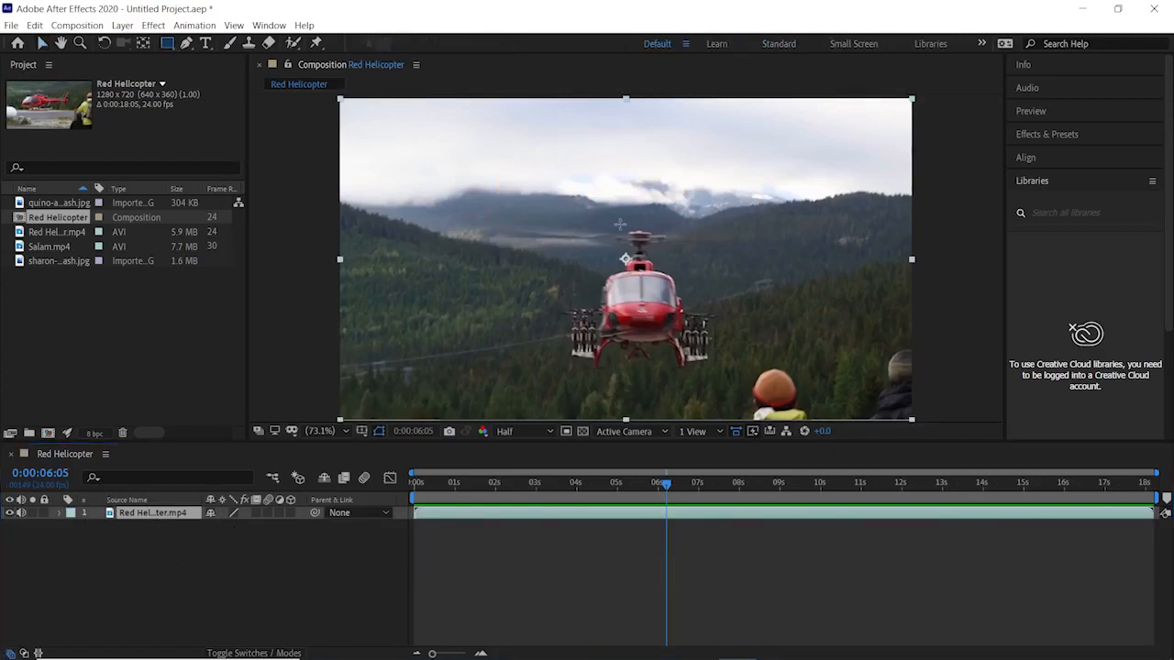
pyautogui.moveTo(560, 196)
pyautogui.mouseDown()
pyautogui.moveTo(639, 262)
pyautogui.moveTo(762, 331)
pyautogui.mouseUp()
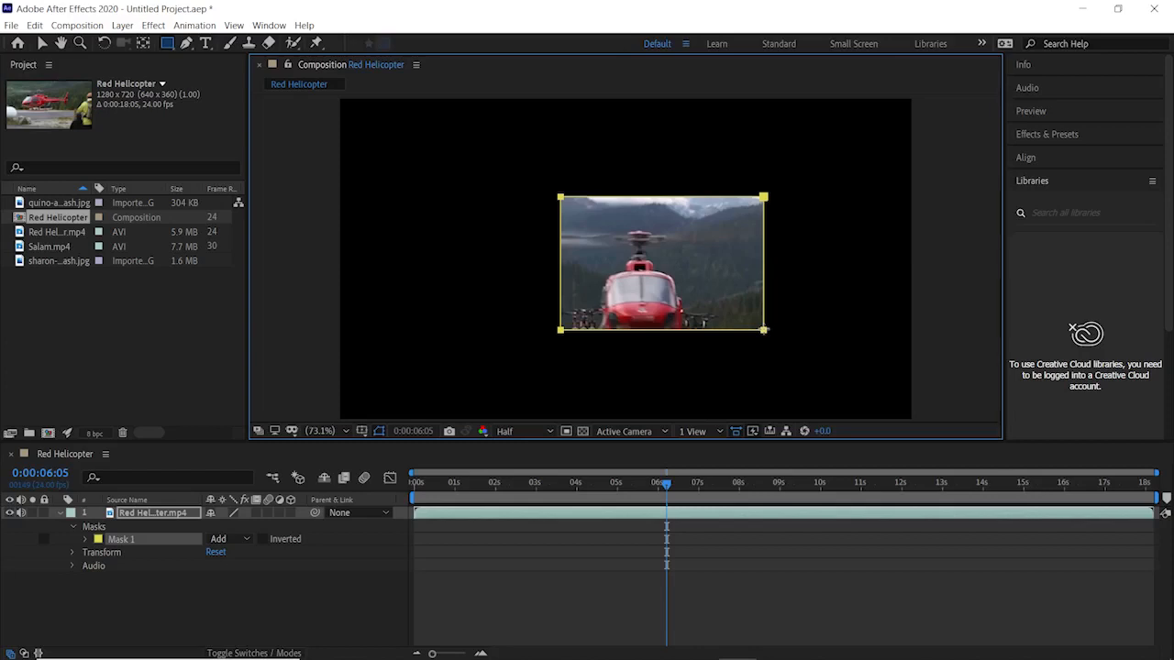
# Delete the mask from the footage layer and collapse the layer's properties.
pyautogui.click(109, 527)
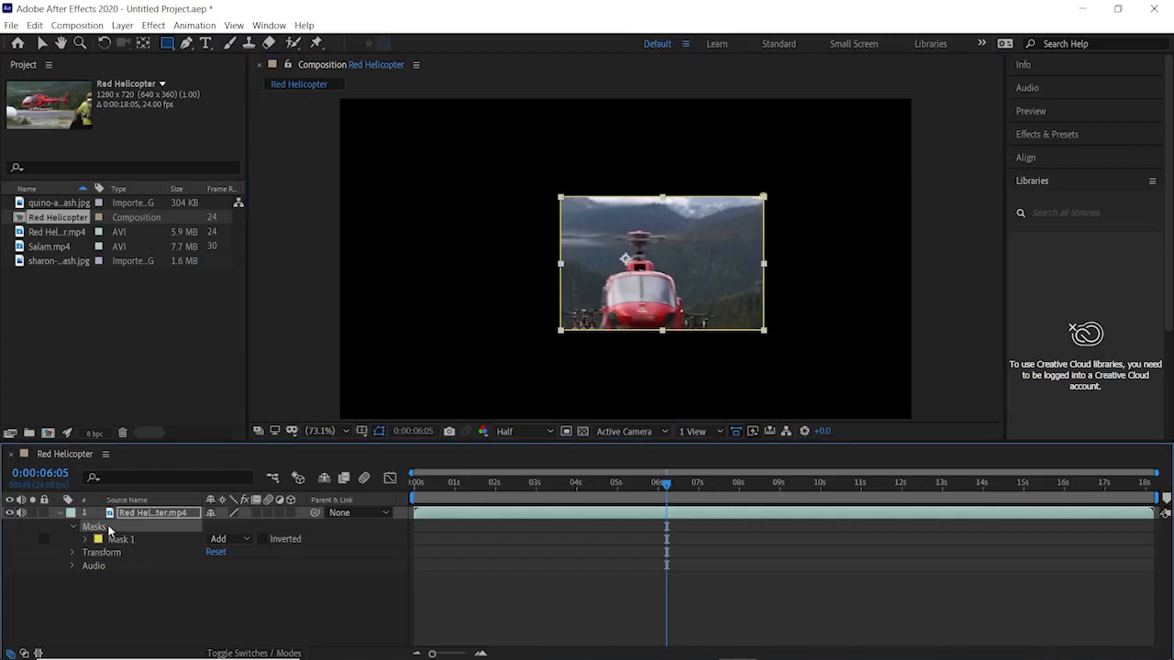
pyautogui.press('Delete')
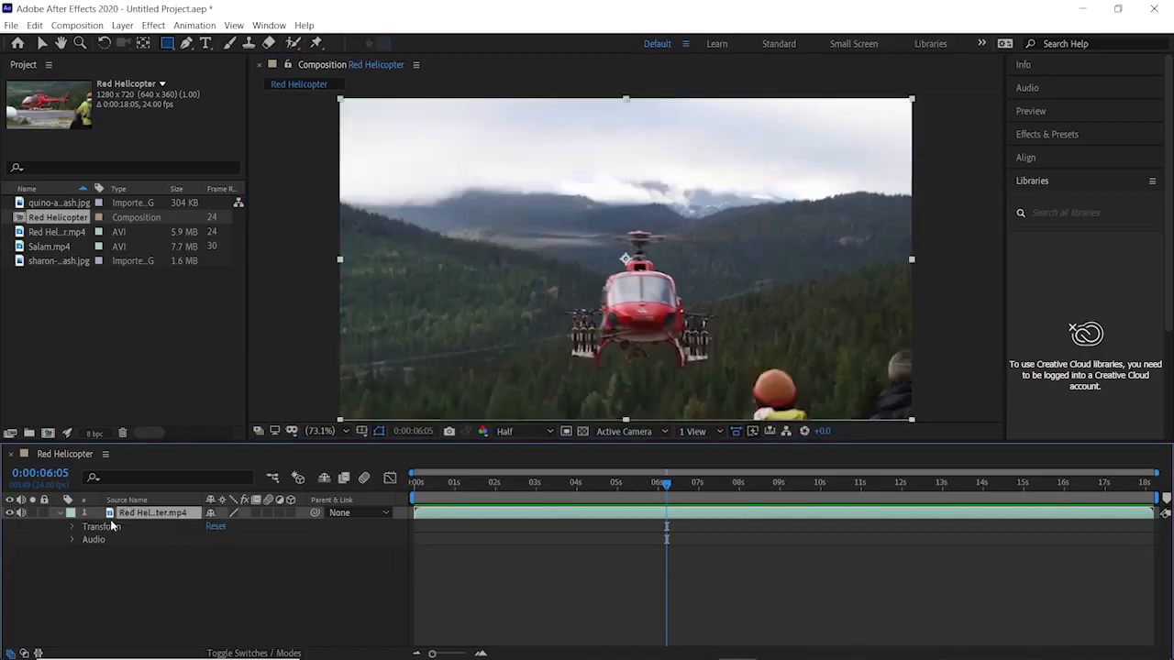
pyautogui.click(60, 514)
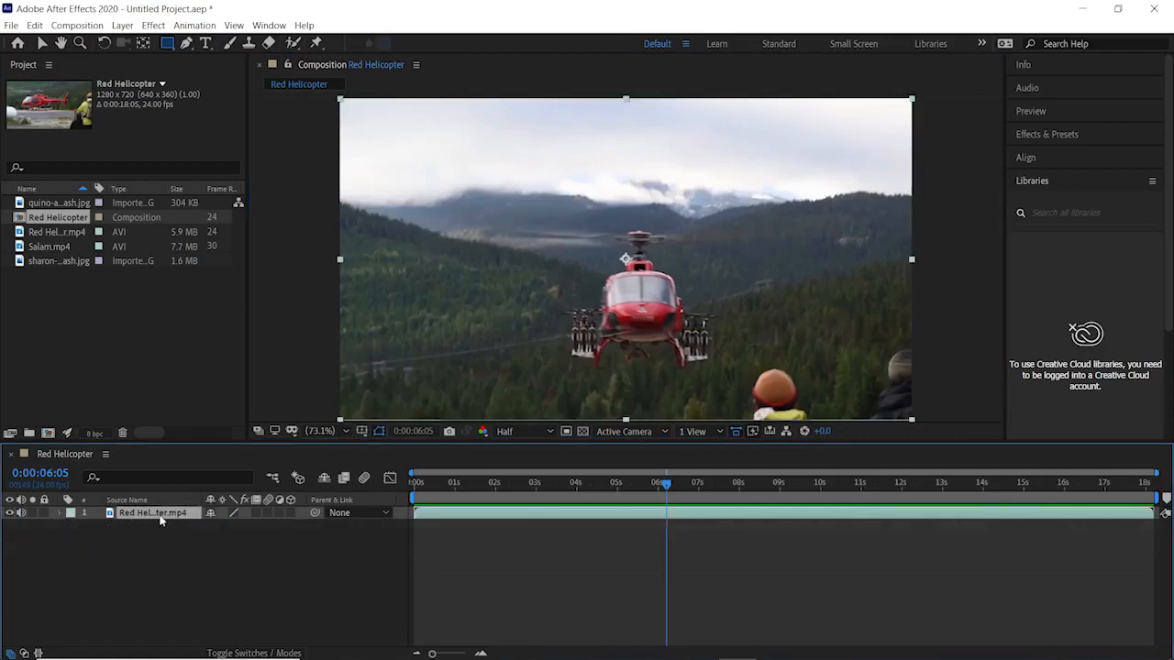
# Draw a red-filled circle over the helicopter on a new shape layer with the Ellipse tool, and delete that layer.
pyautogui.click(120, 593)
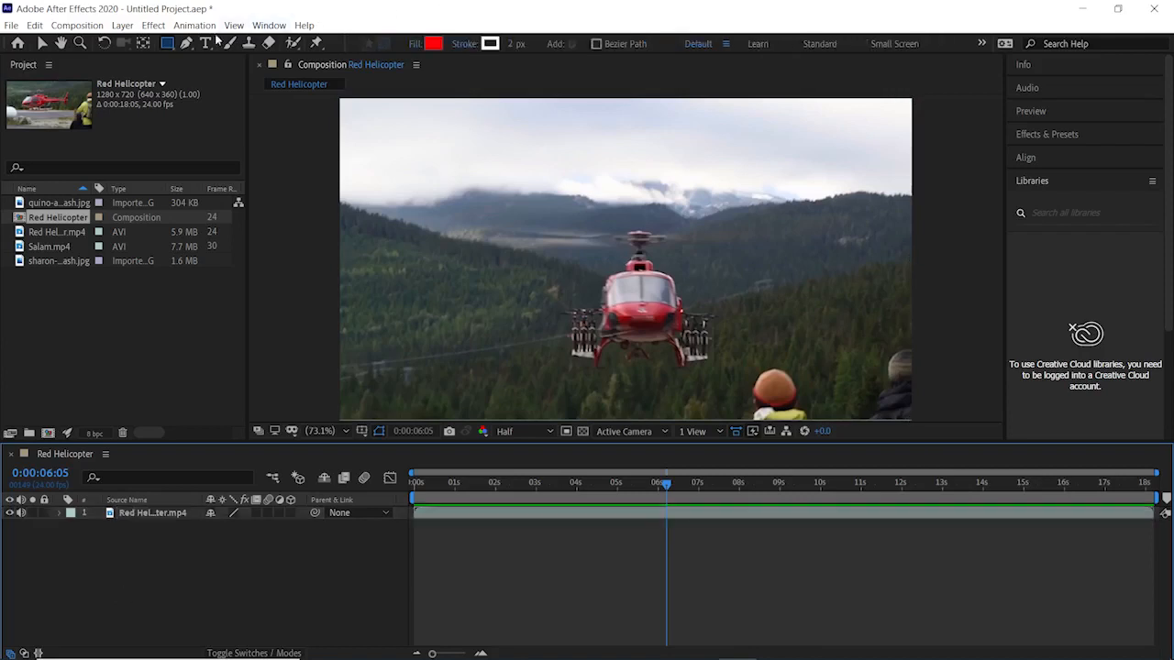
pyautogui.click(171, 44)
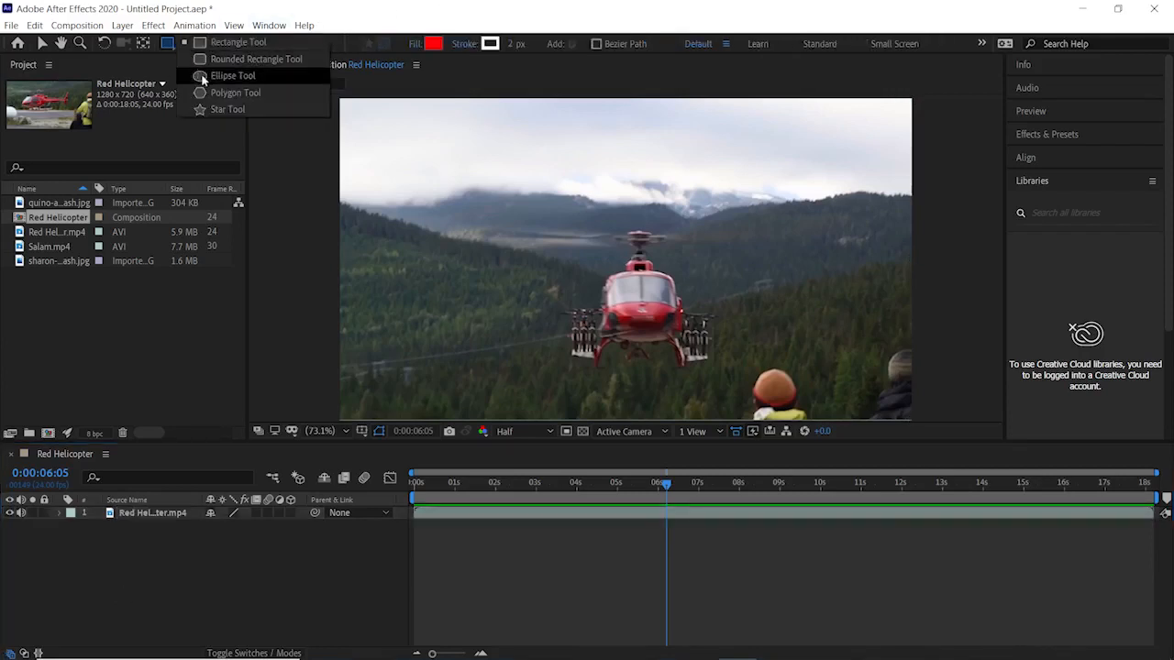
pyautogui.click(204, 78)
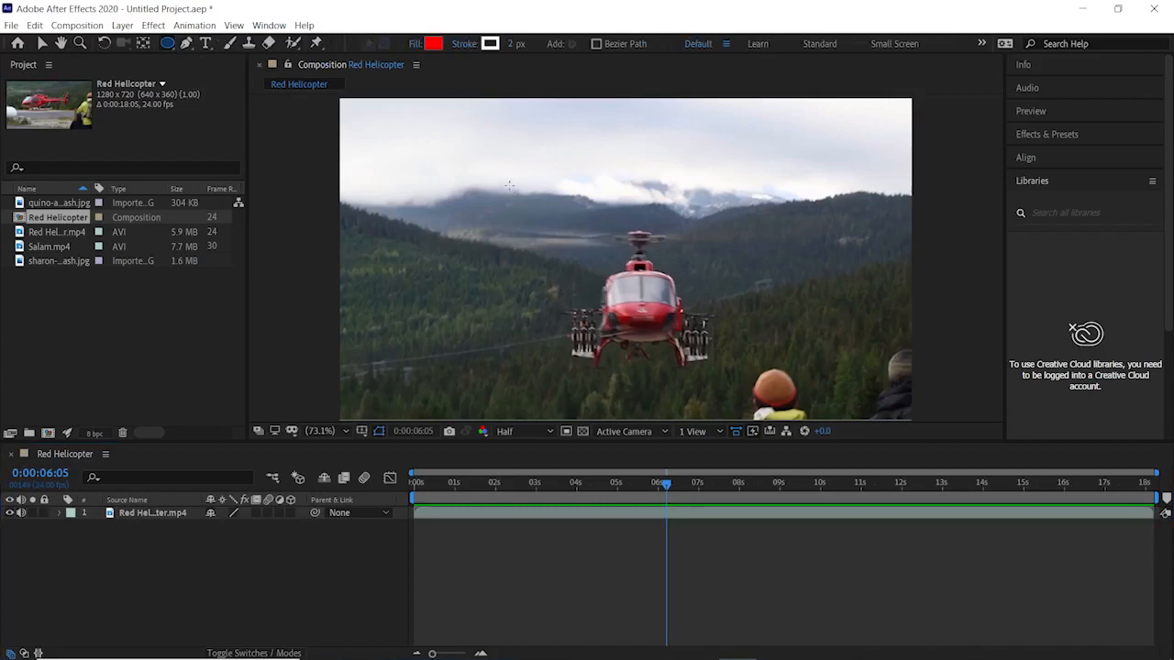
pyautogui.moveTo(509, 185); pyautogui.dragTo(679, 354)
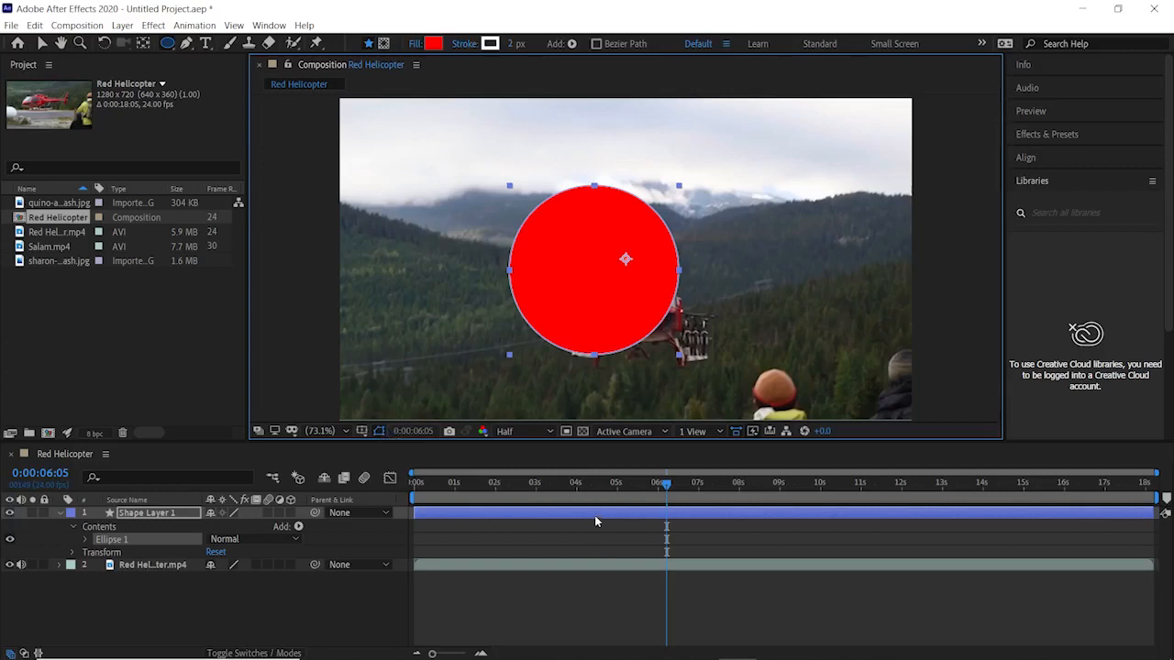
pyautogui.click(512, 523)
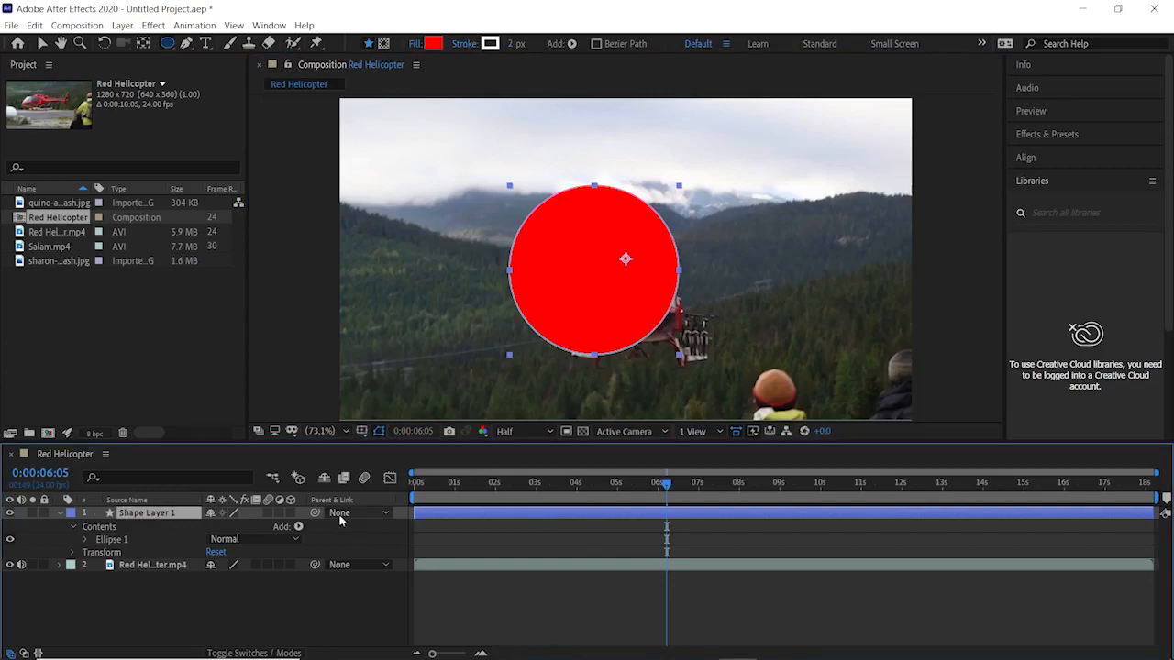
pyautogui.press('Delete')
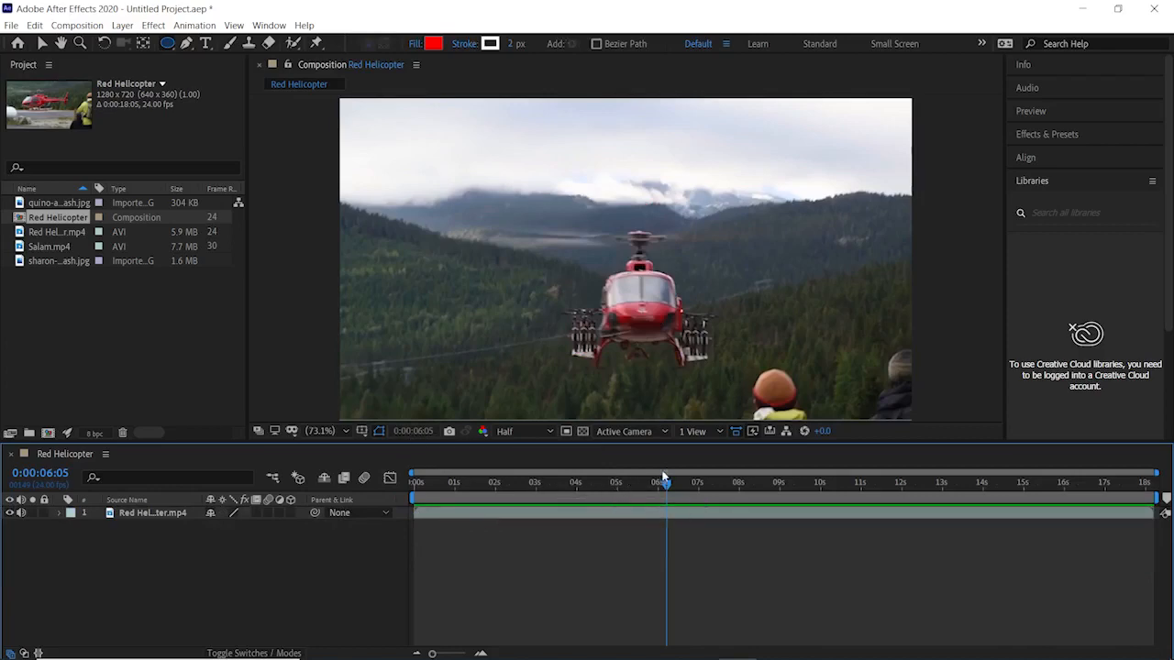
# Return the playhead to the start of the composition, and use Go to Time to jump to 0:00:01:00.
pyautogui.moveTo(664, 477); pyautogui.dragTo(404, 459)
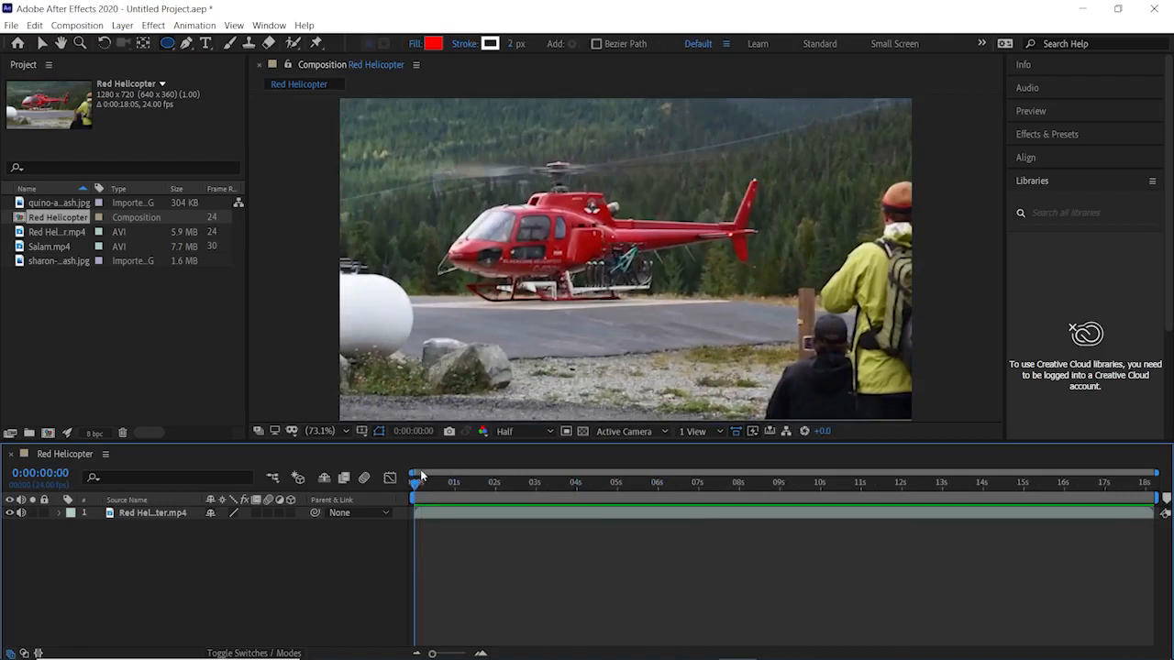
pyautogui.click(424, 430)
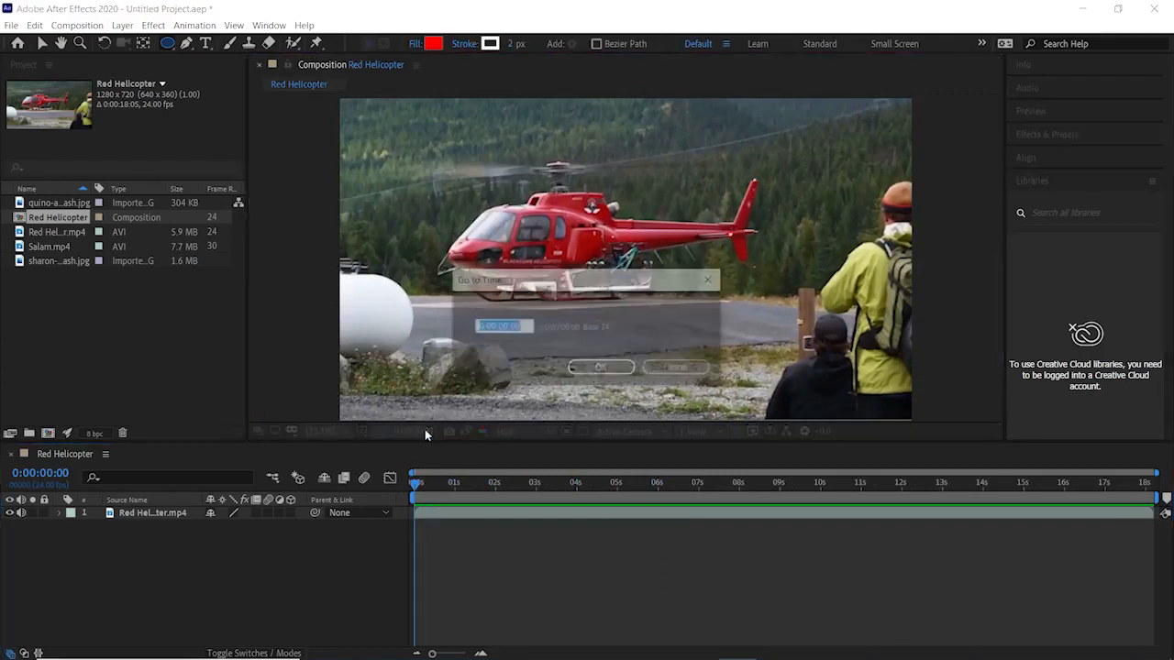
pyautogui.click(507, 326)
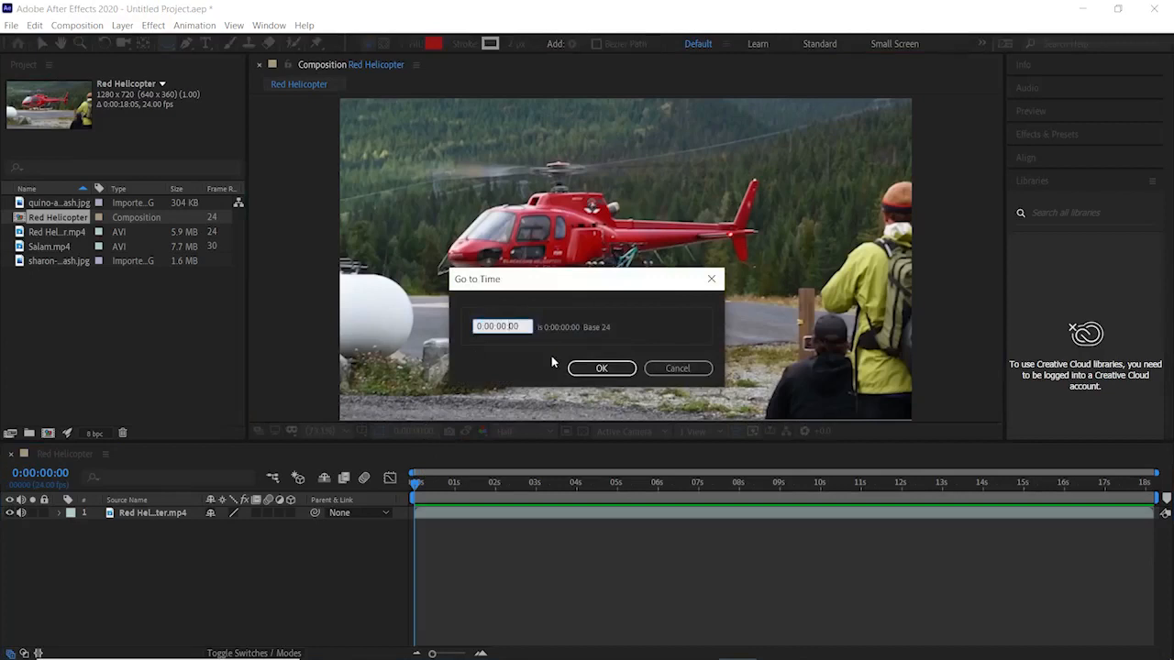
pyautogui.press('BackSpace')
pyautogui.write('1')
pyautogui.press('Return')
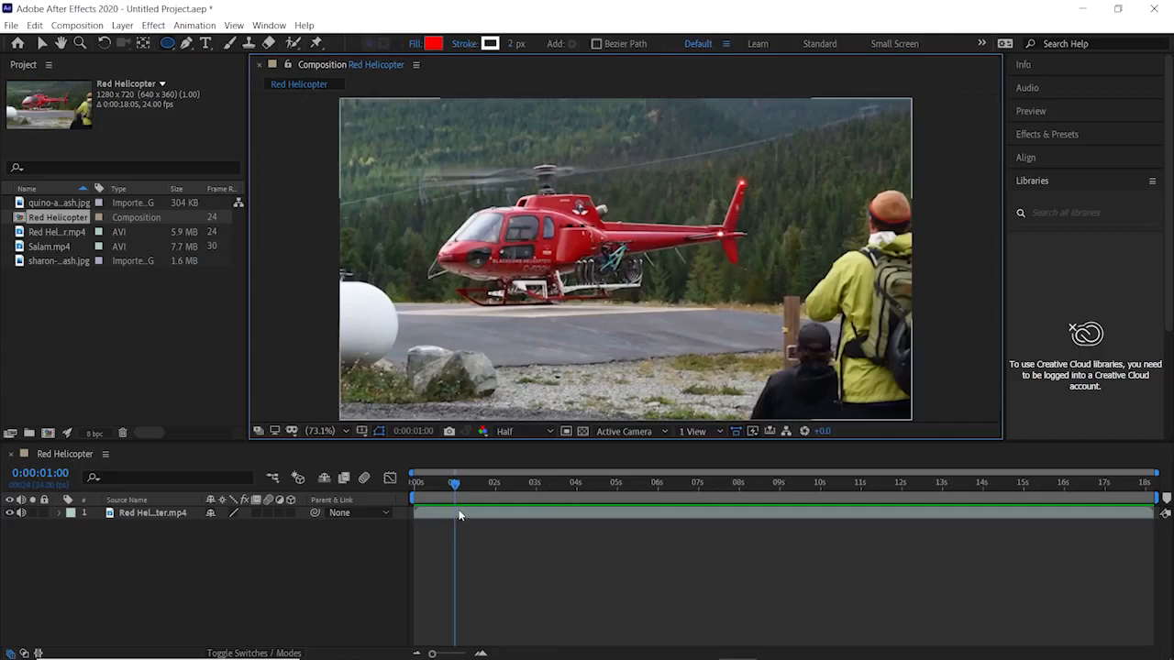
# Use Go to Time to jump to 0:00:03:00 and back to 0:00:01:00.
pyautogui.click(418, 432)
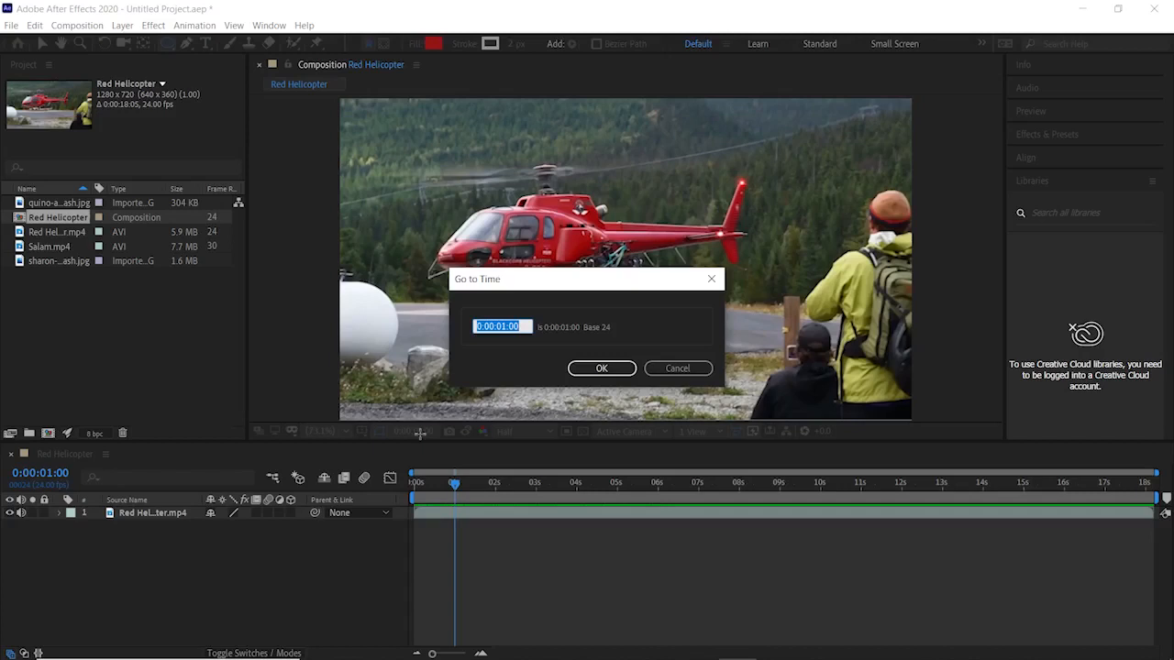
pyautogui.write('3.')
pyautogui.press('Return')
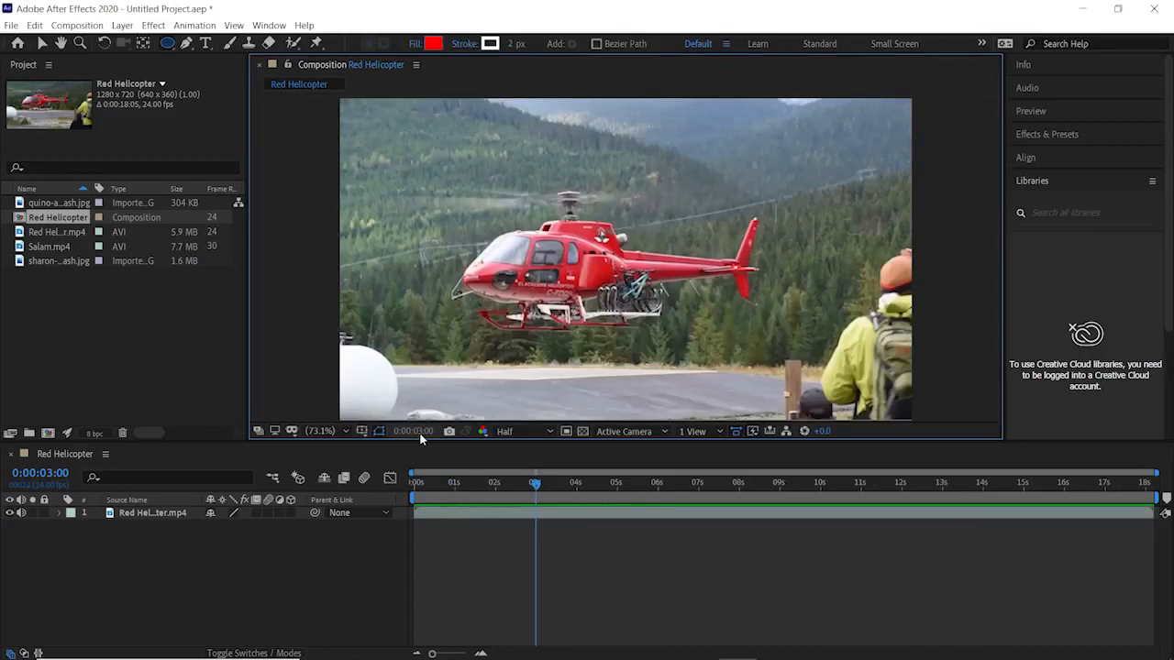
pyautogui.click(413, 432)
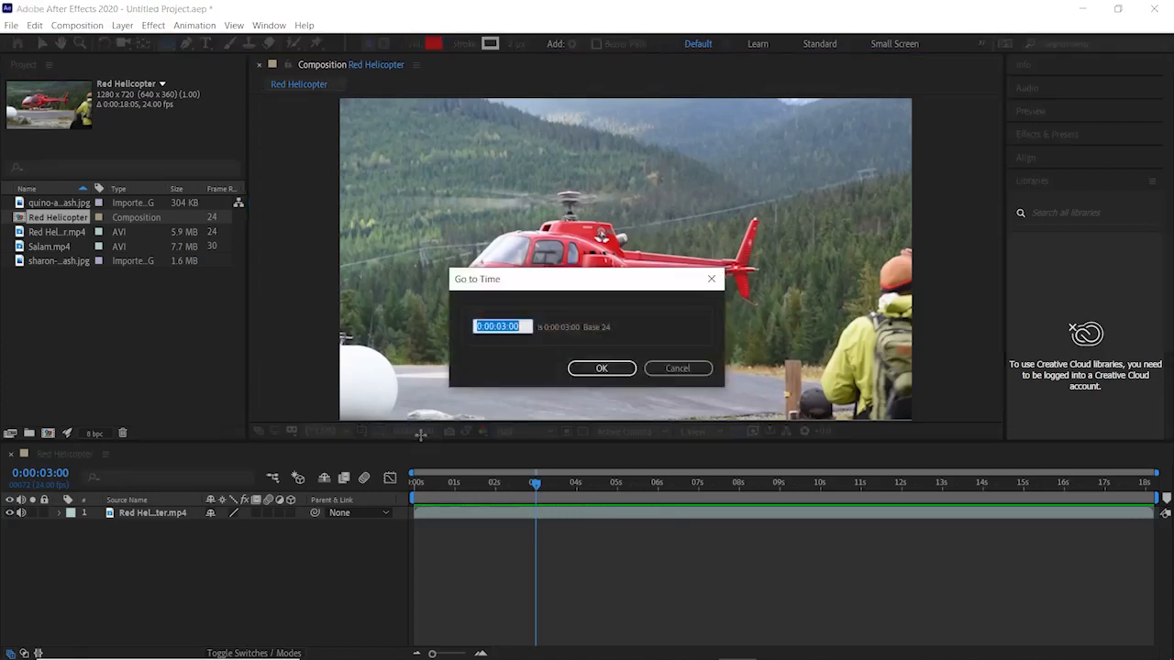
pyautogui.write('1')
pyautogui.press('Return')
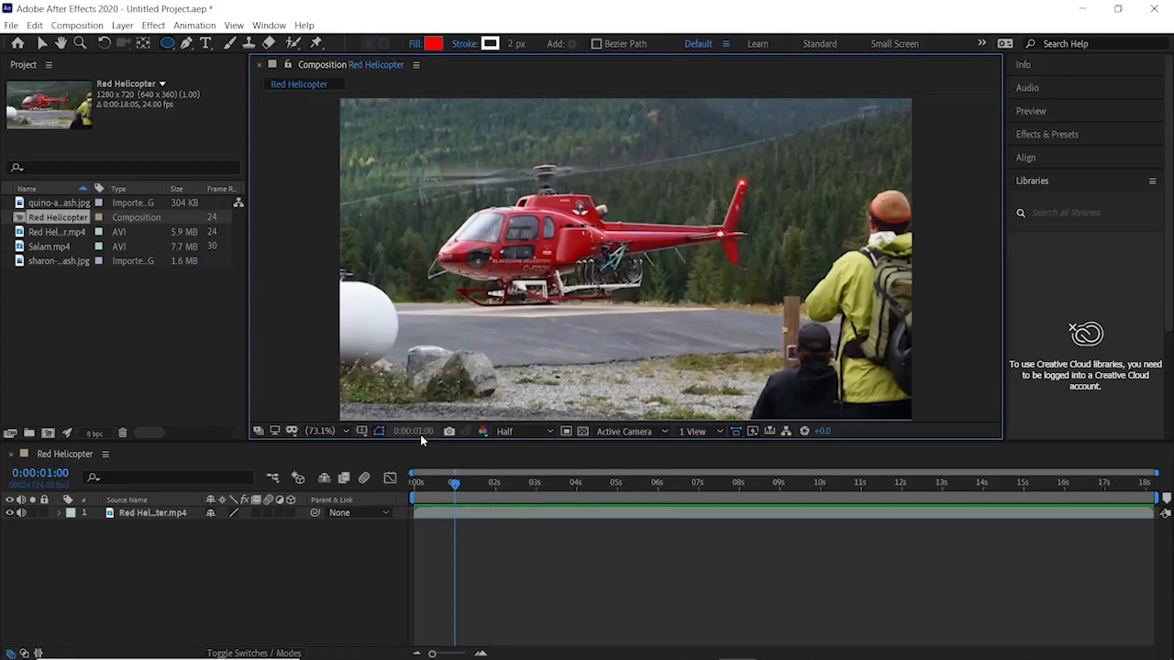
# Use Go to Time to jump the composition to frame 15, at 0:00:00:15.
pyautogui.click(420, 433)
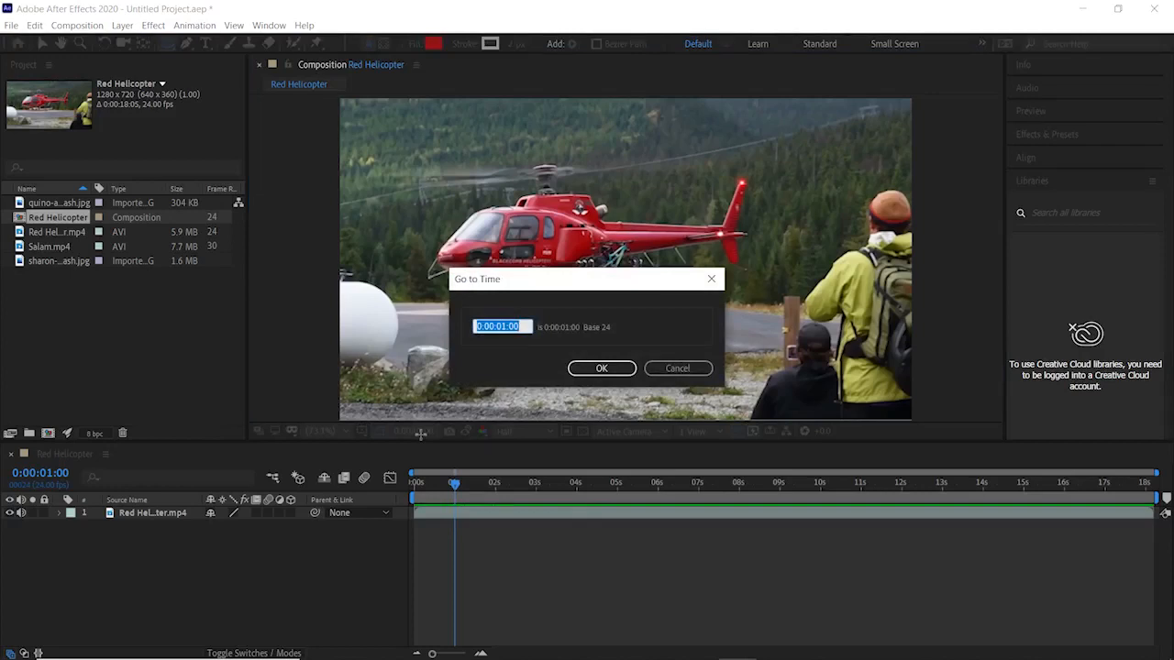
pyautogui.write('15')
pyautogui.press('Return')
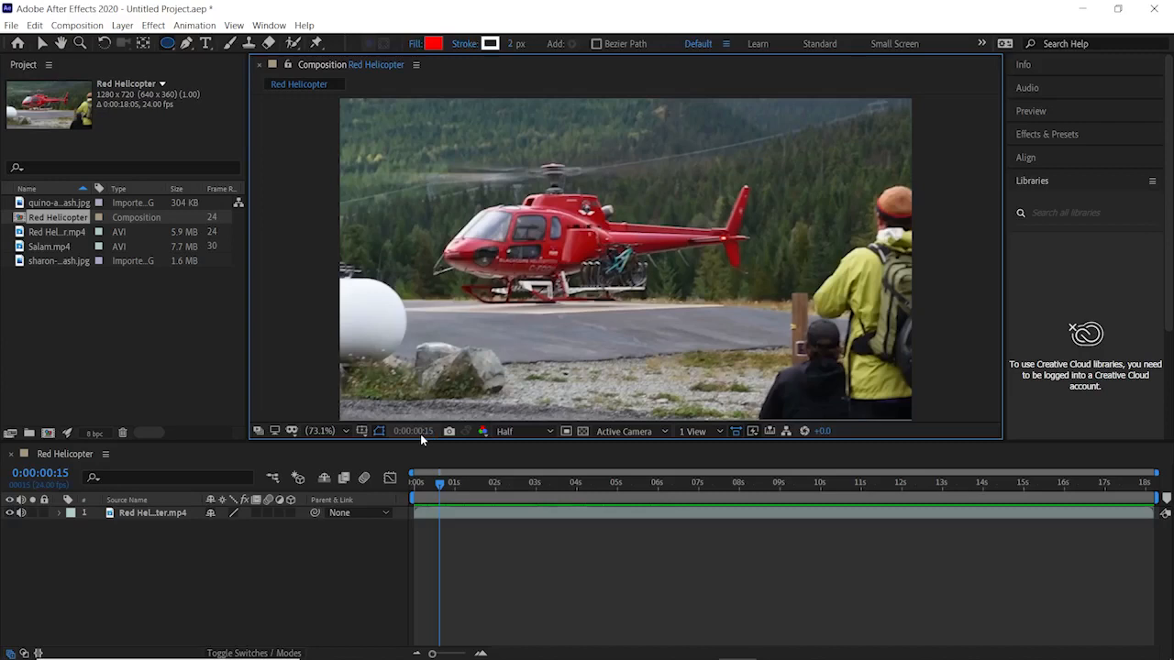
# Preview the composition's Red, Green, Blue and Alpha channels one after another, and return the view to RGB.
pyautogui.click(484, 432)
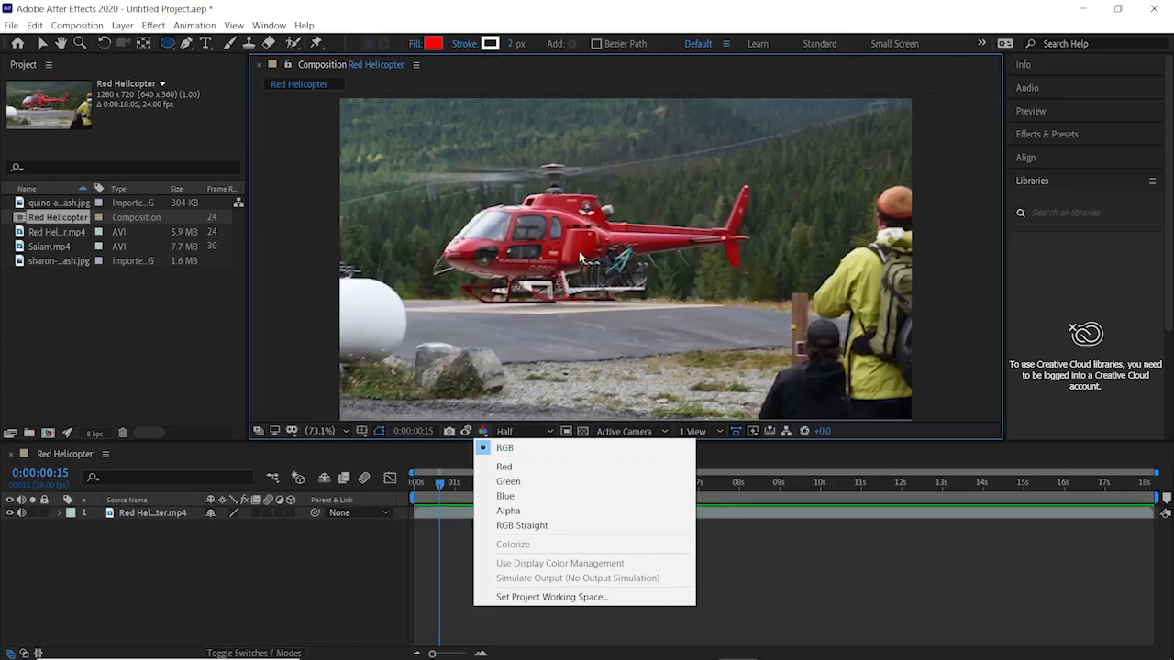
pyautogui.click(505, 467)
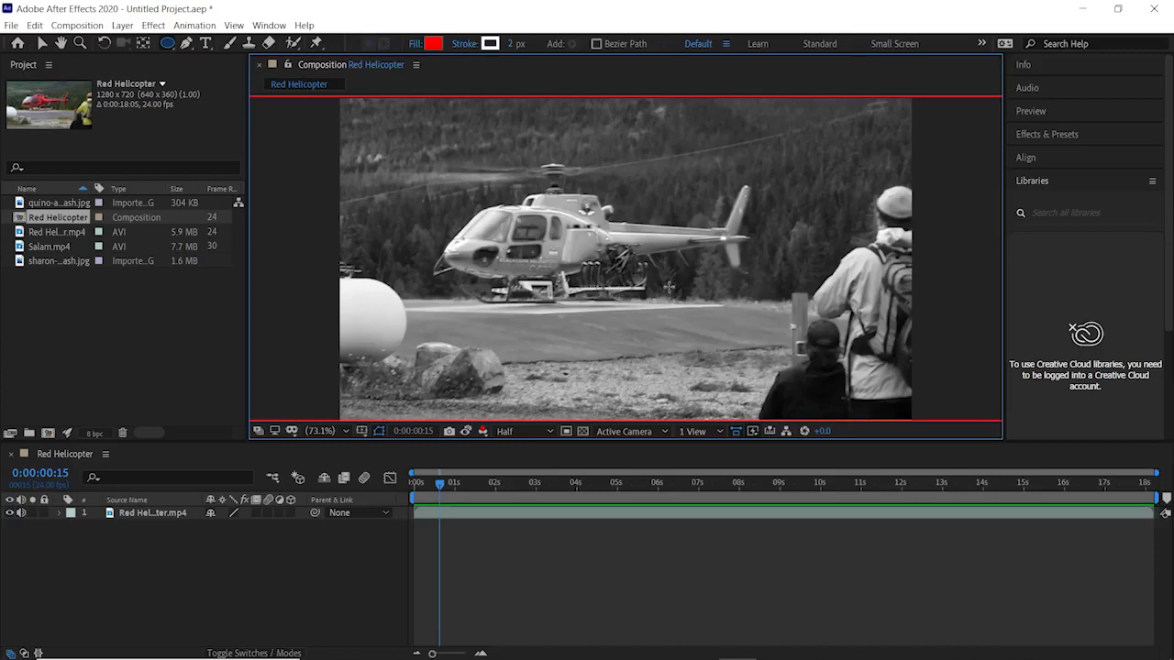
pyautogui.click(483, 431)
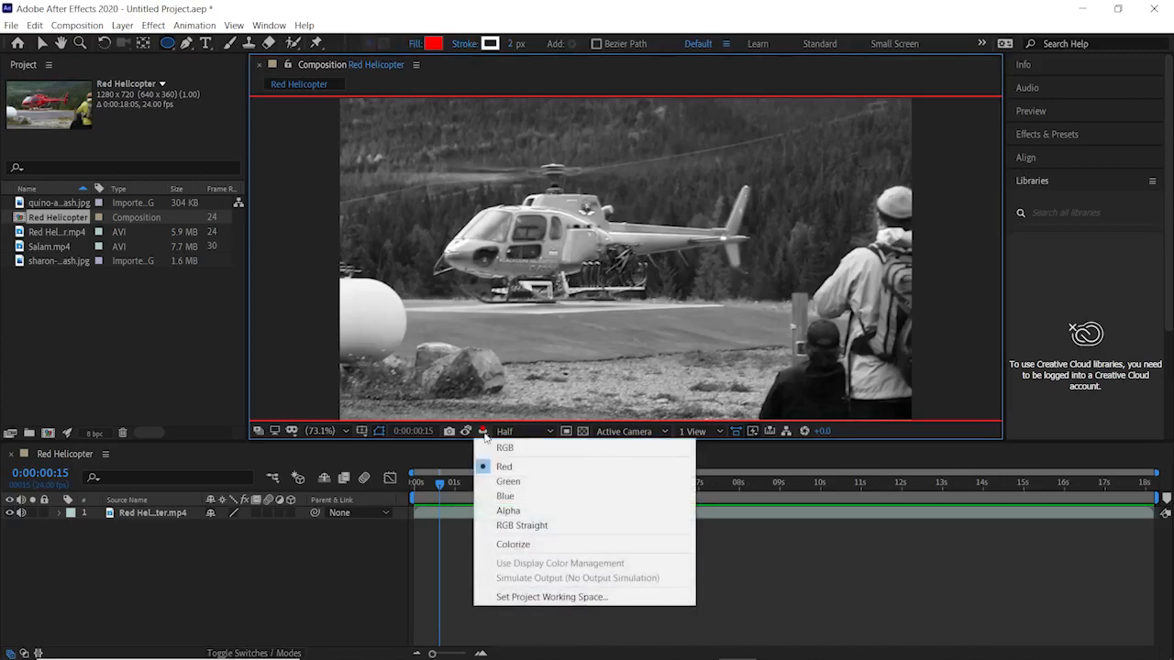
pyautogui.click(507, 482)
pyautogui.click(483, 432)
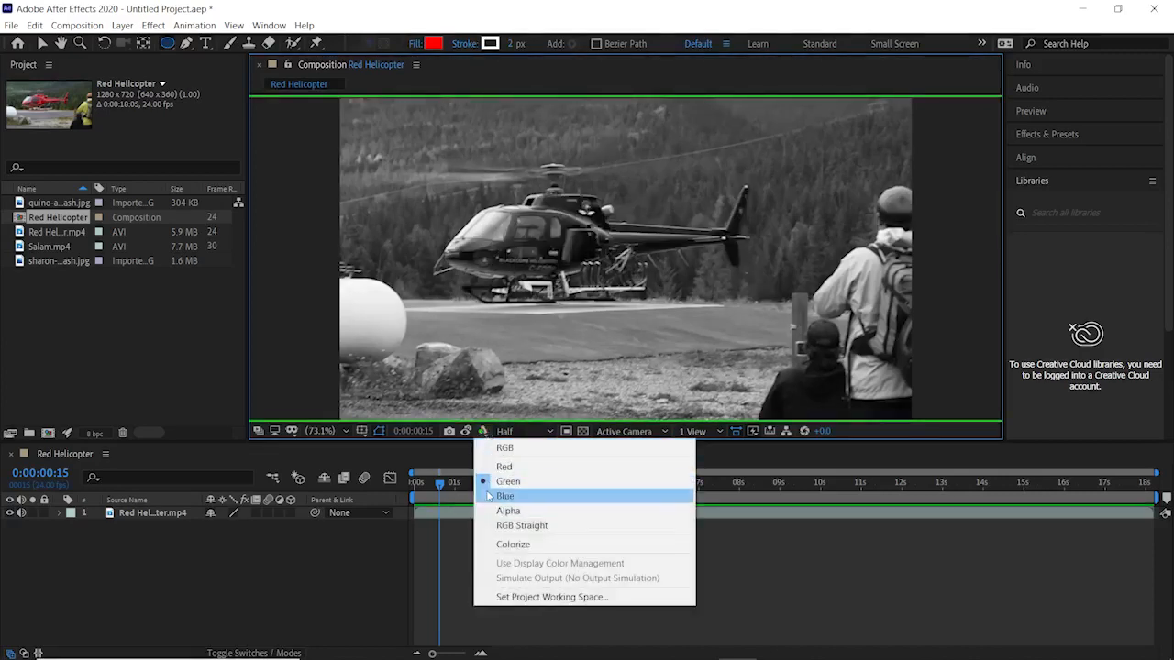
pyautogui.click(492, 497)
pyautogui.click(483, 431)
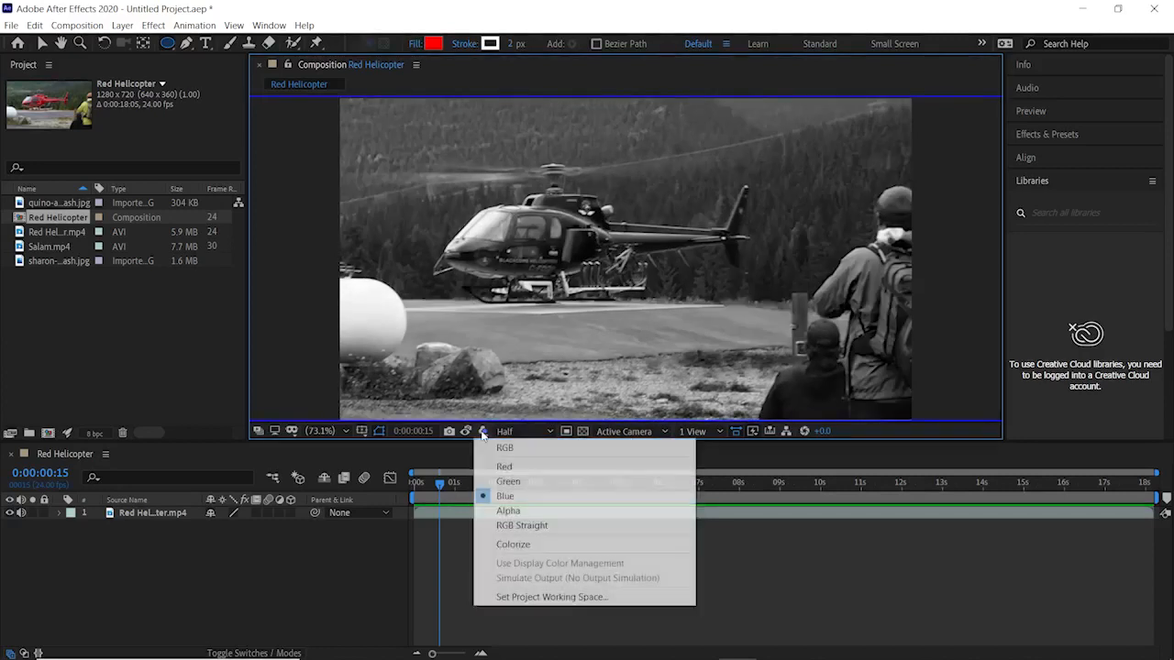
pyautogui.click(507, 511)
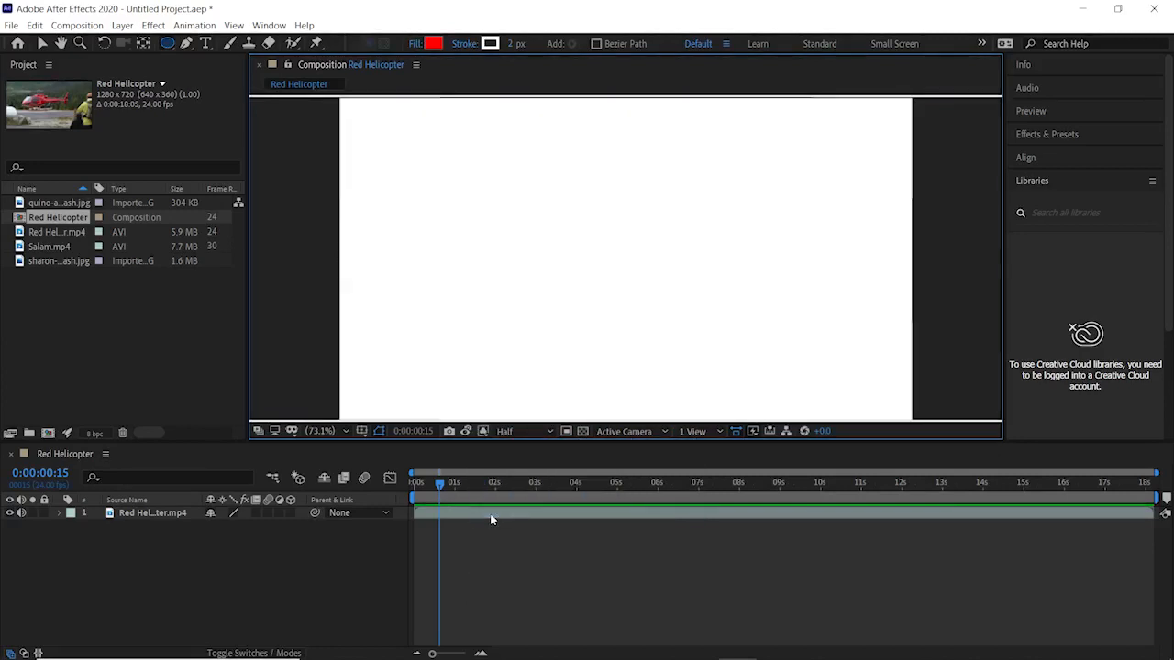
pyautogui.click(484, 432)
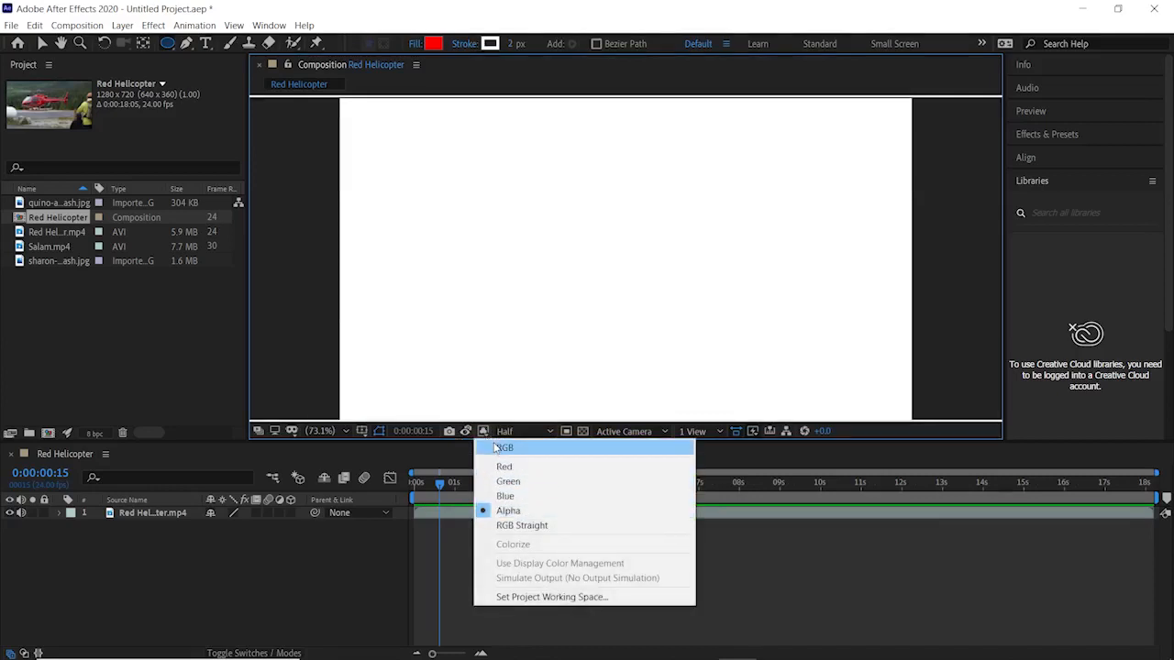
pyautogui.click(498, 448)
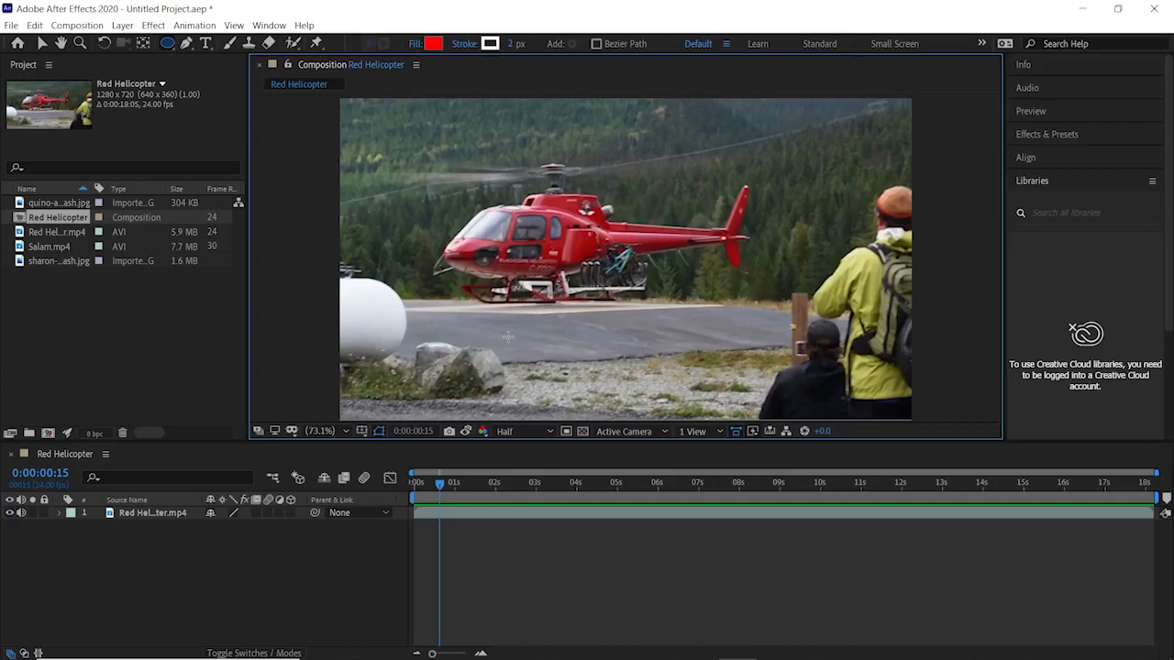
pyautogui.click(511, 431)
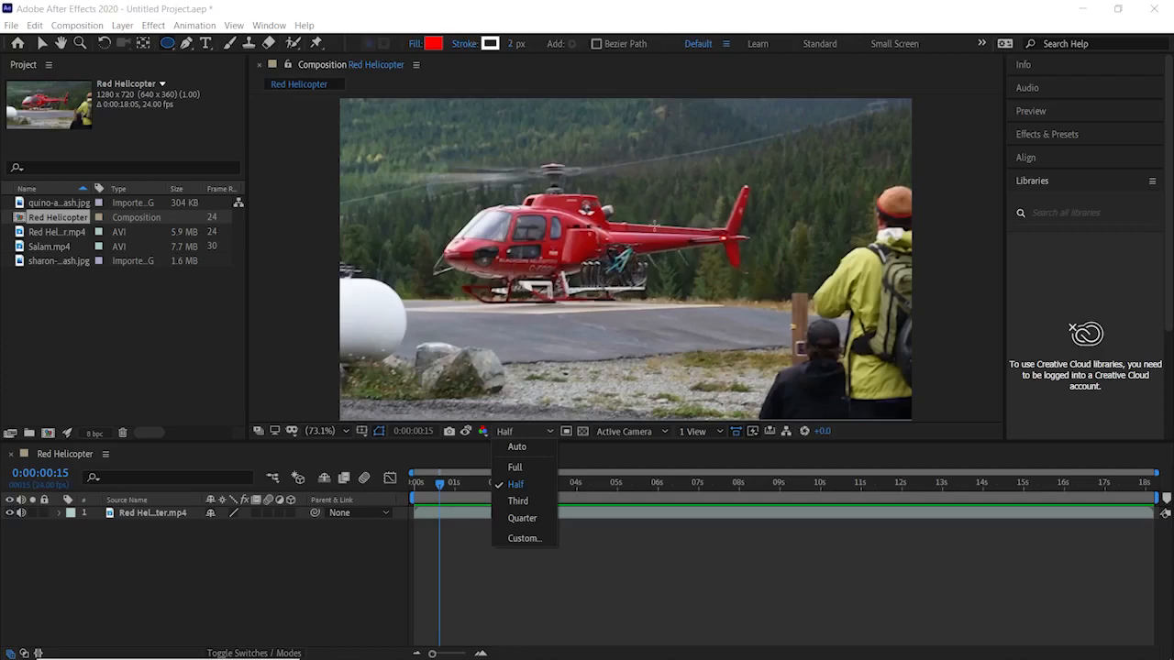
pyautogui.click(711, 271)
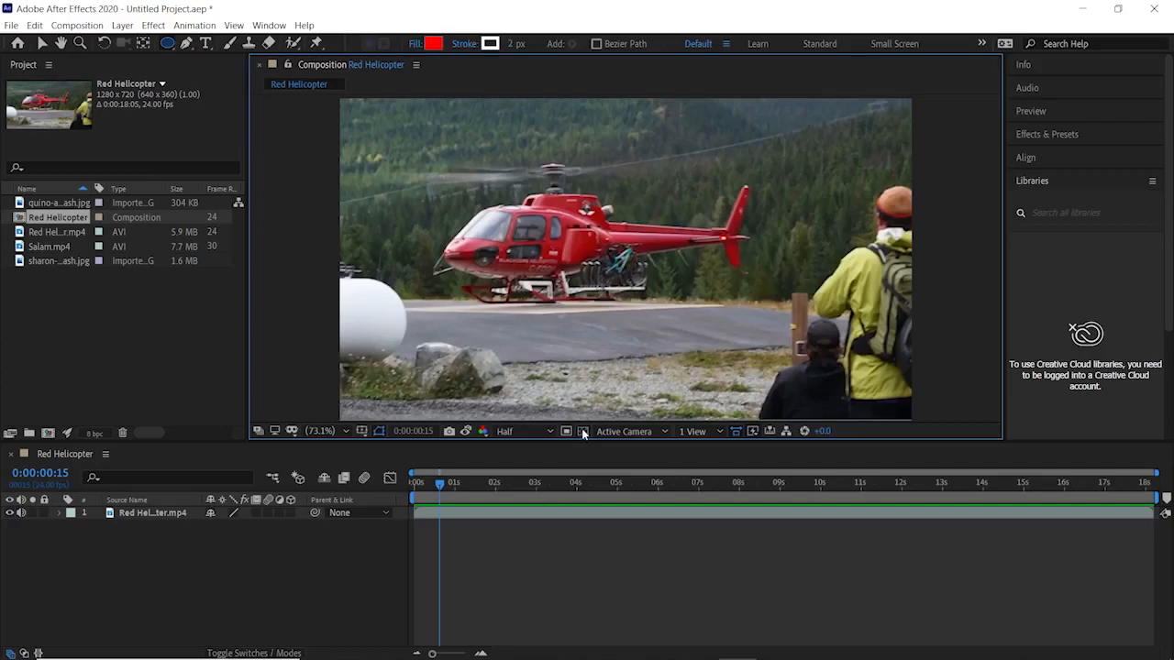
# Shift the helicopter footage to the right with the transparency grid on, and move it back into frame with the grid off.
pyautogui.click(583, 432)
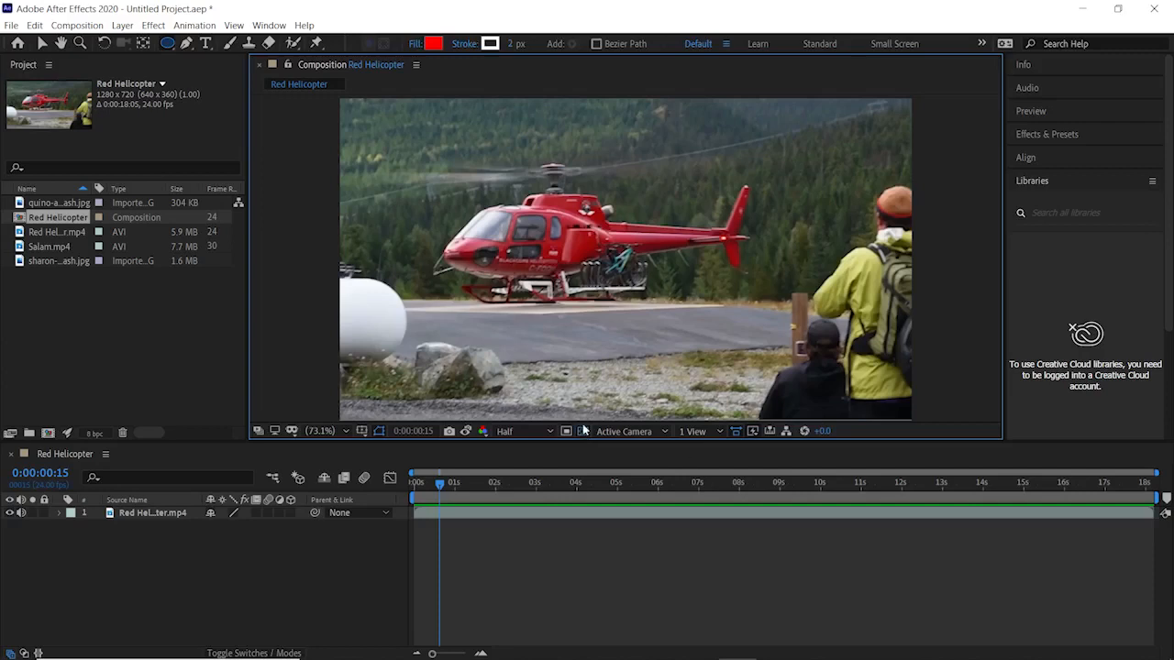
pyautogui.press('v')
pyautogui.click(568, 355)
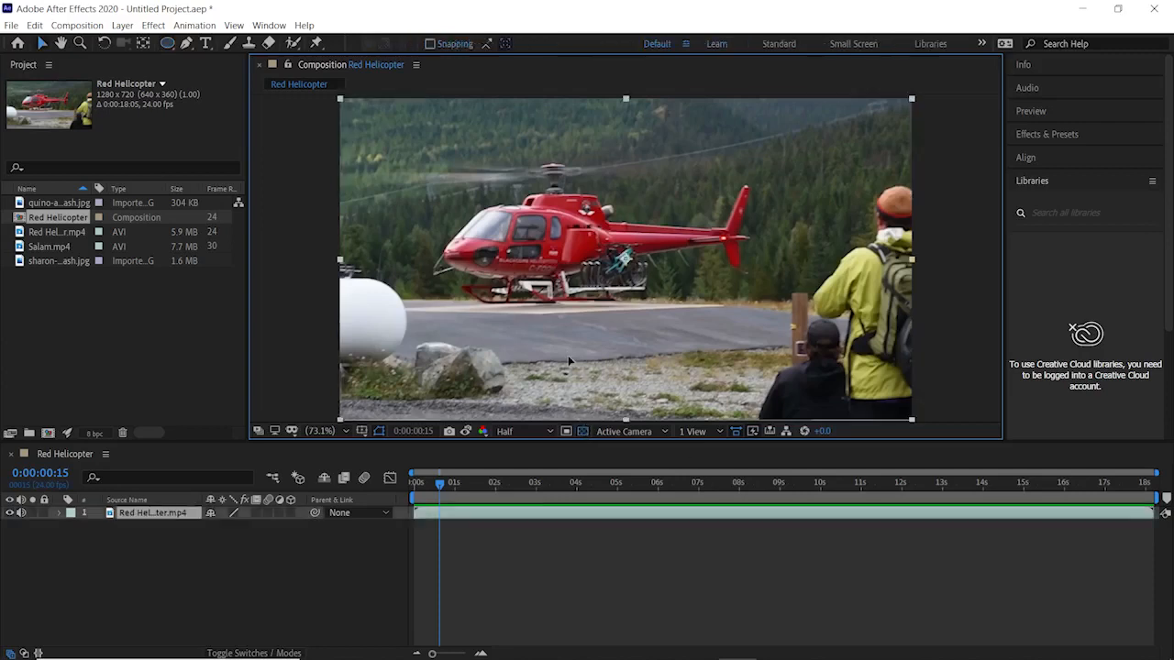
pyautogui.moveTo(568, 355); pyautogui.dragTo(656, 356)
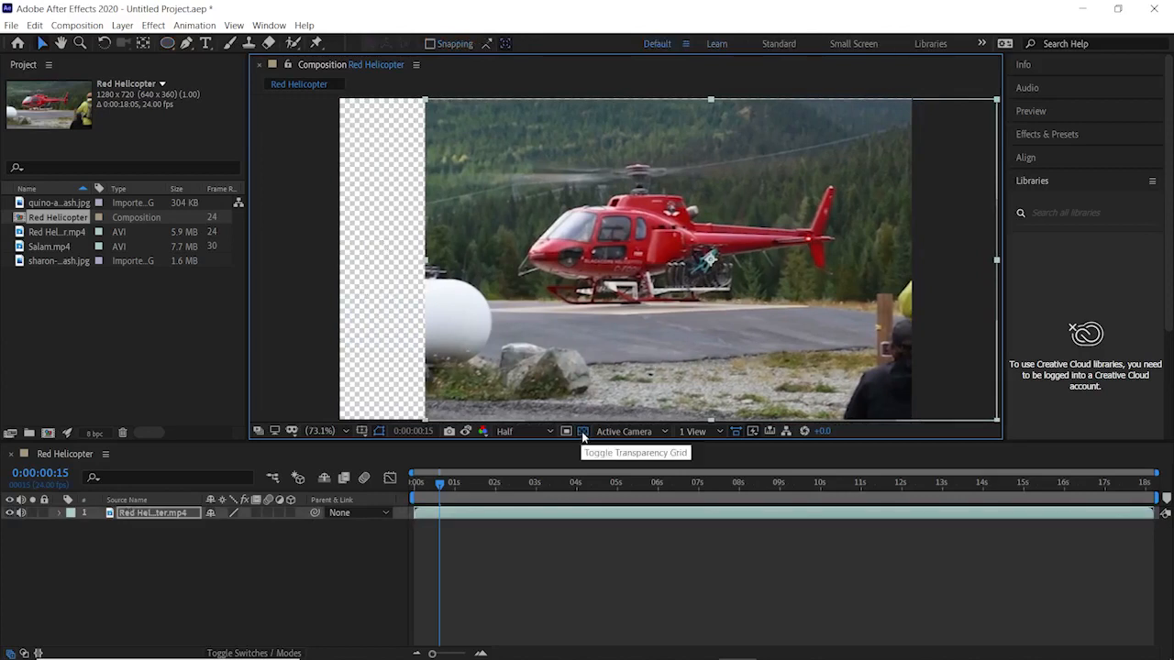
pyautogui.click(583, 432)
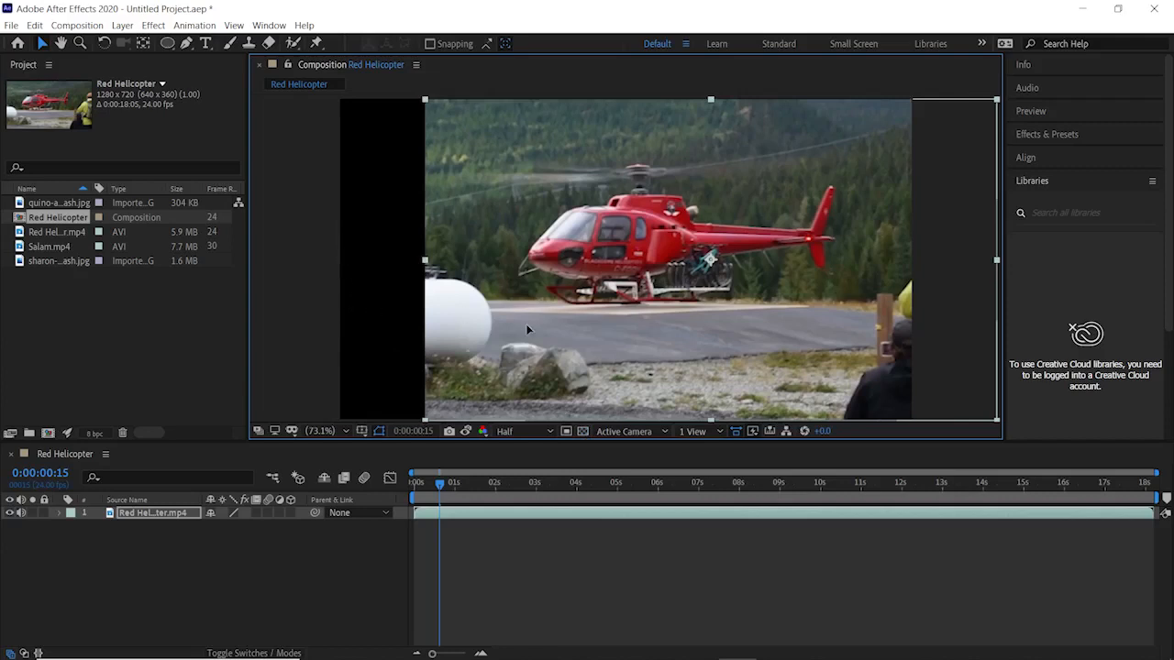
pyautogui.moveTo(525, 326); pyautogui.dragTo(440, 325)
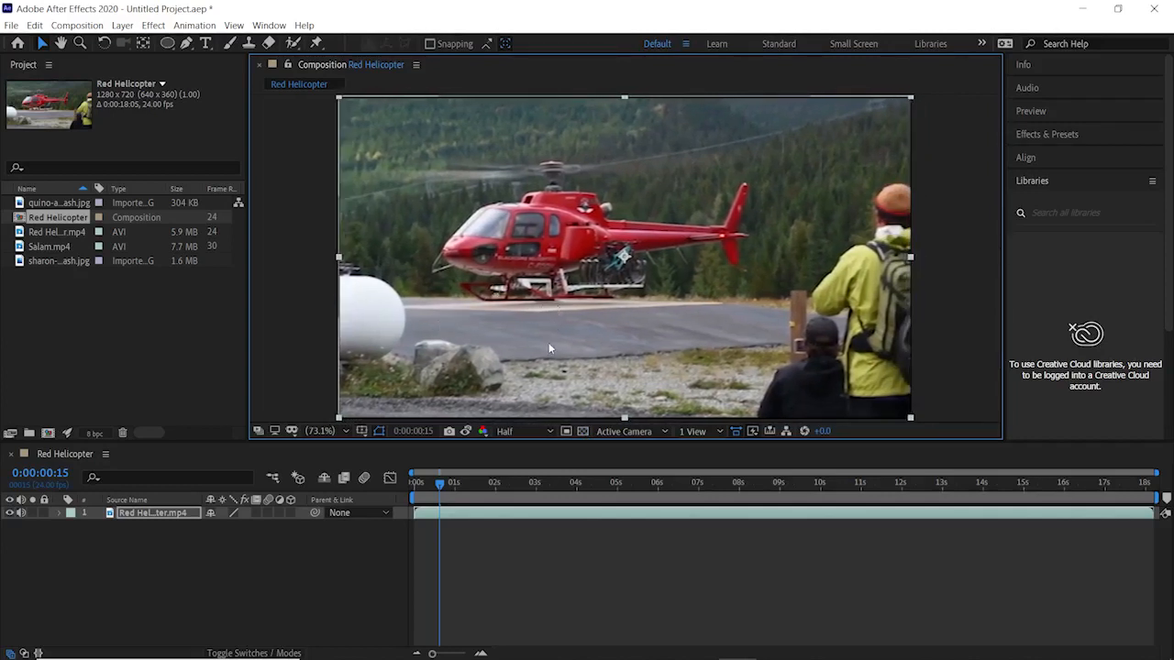
pyautogui.click(652, 434)
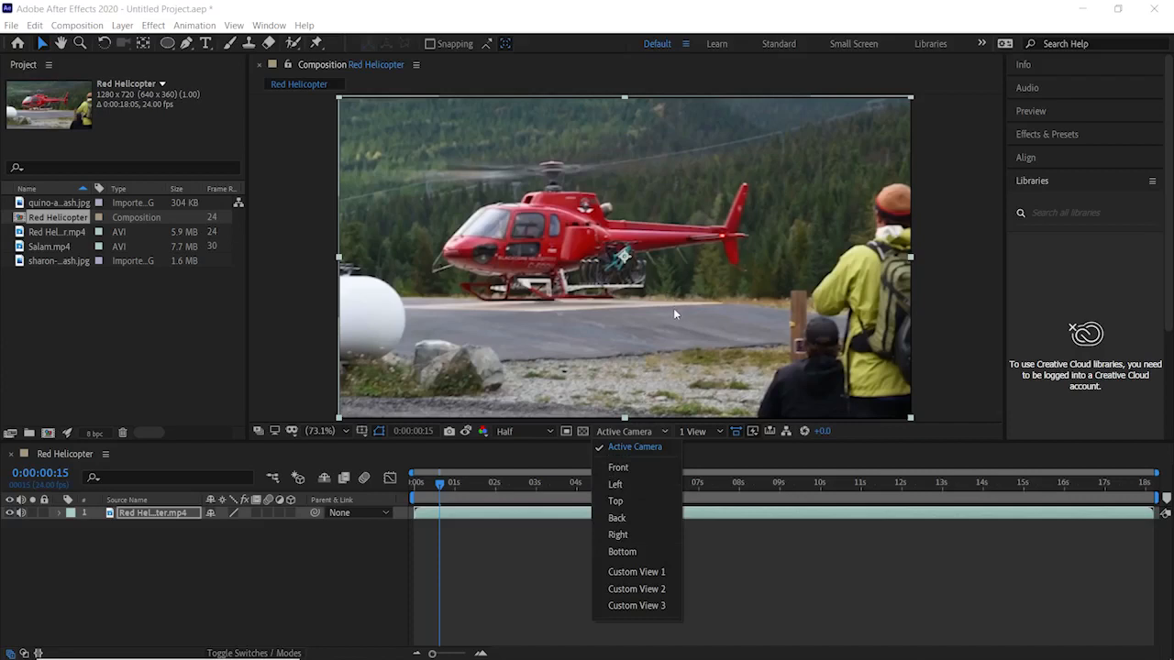
pyautogui.click(639, 433)
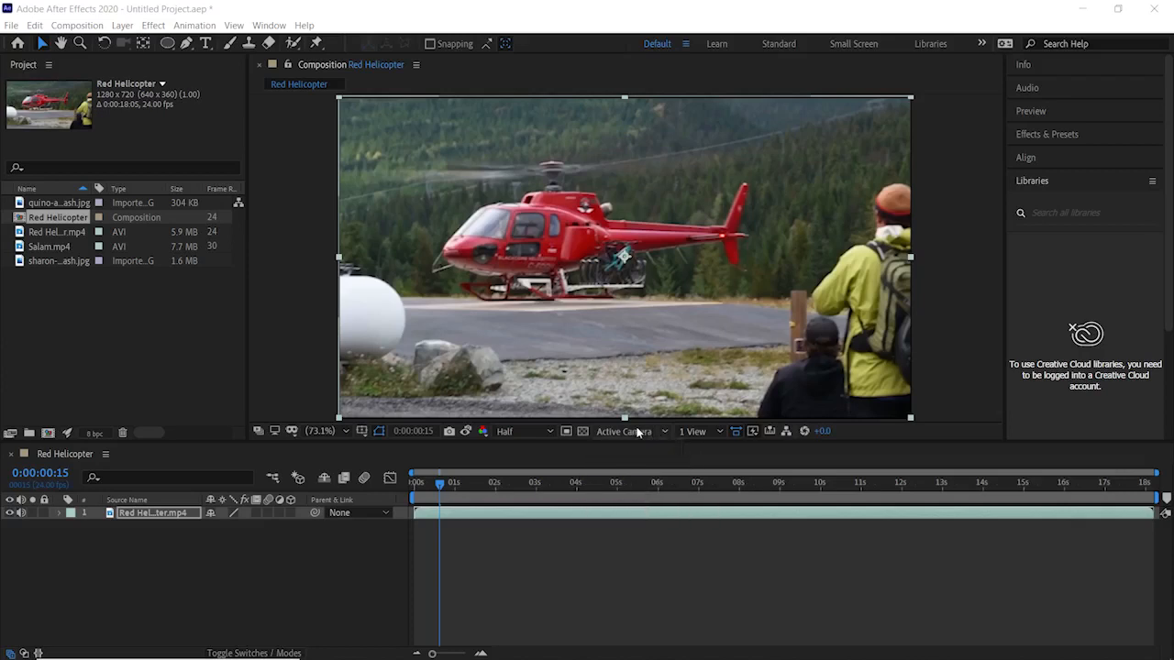
# View the composition in the 2 Views - Horizontal, 4 Views and 4 Views - Left layouts, and return to 1 View.
pyautogui.click(694, 432)
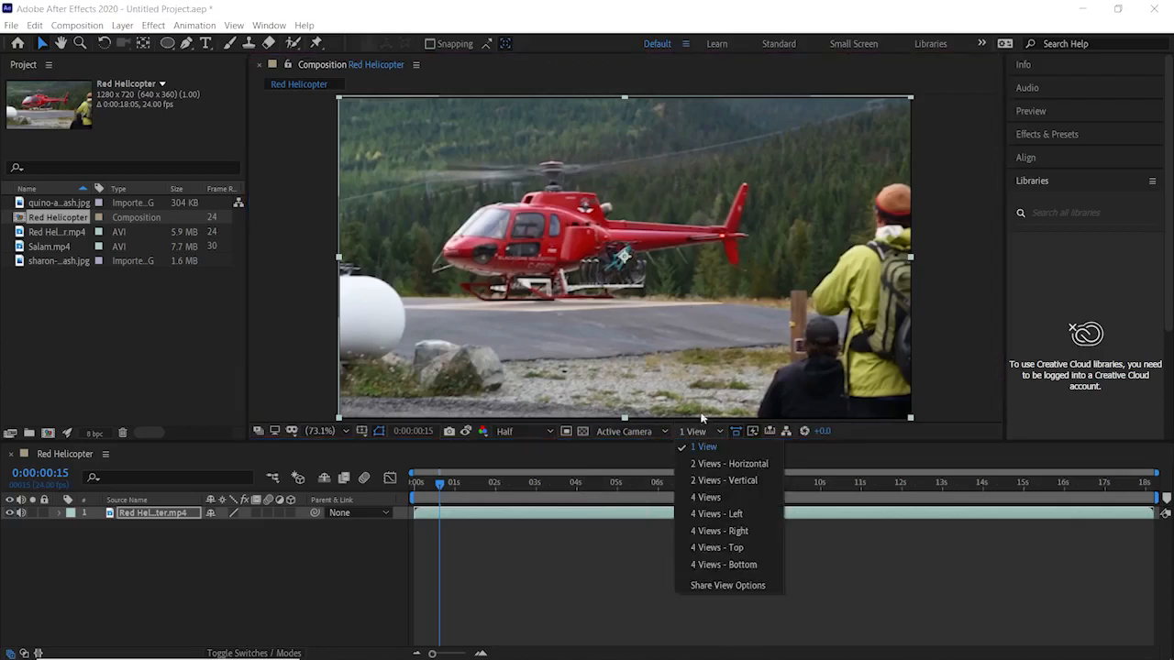
pyautogui.click(729, 464)
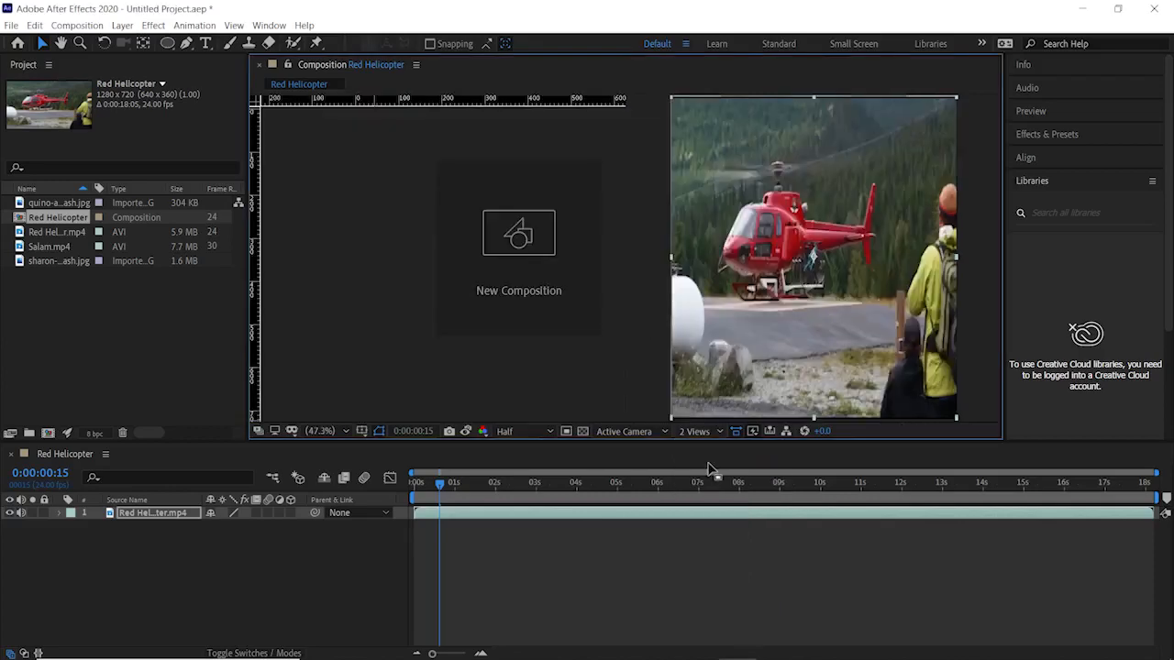
pyautogui.click(698, 432)
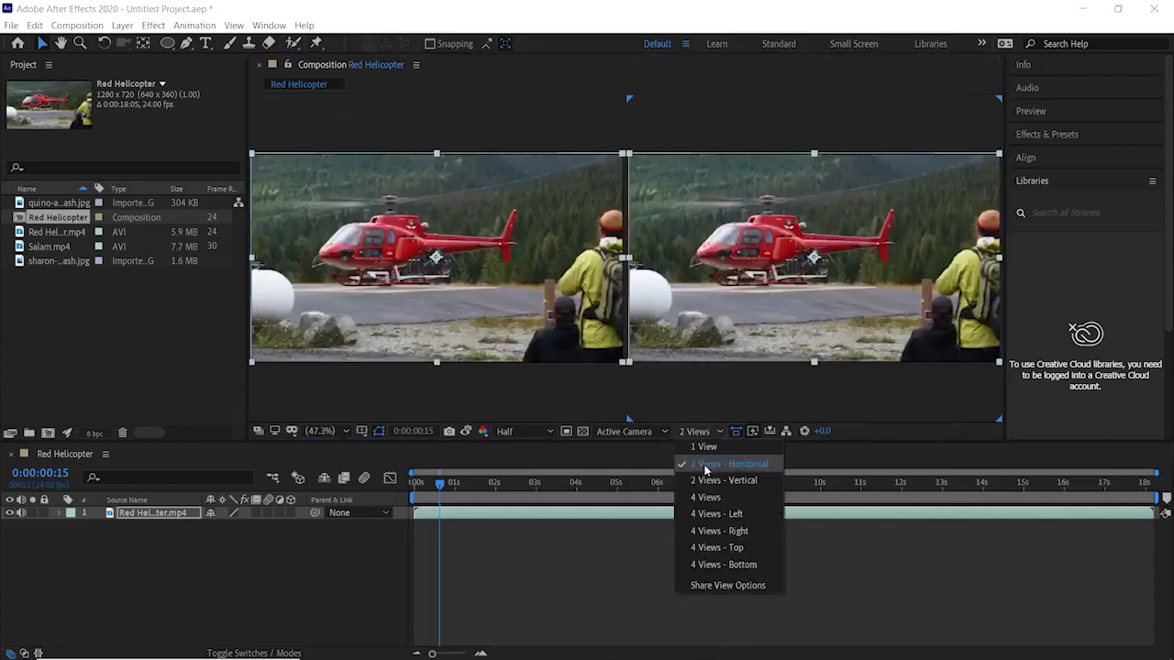
pyautogui.click(706, 495)
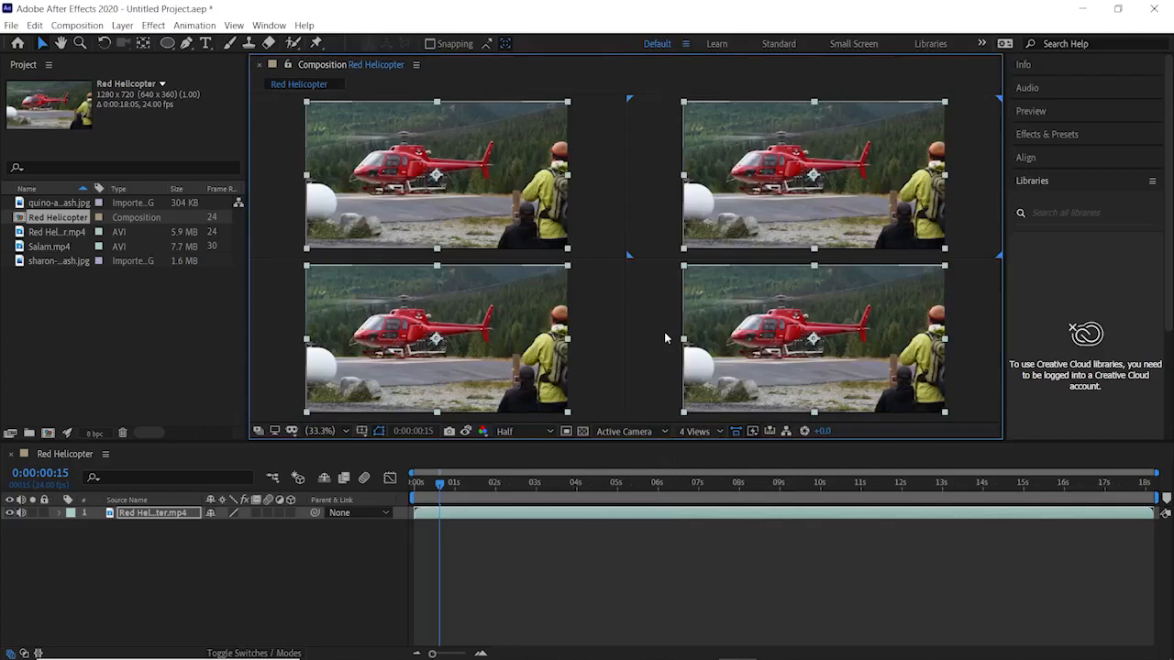
pyautogui.click(695, 432)
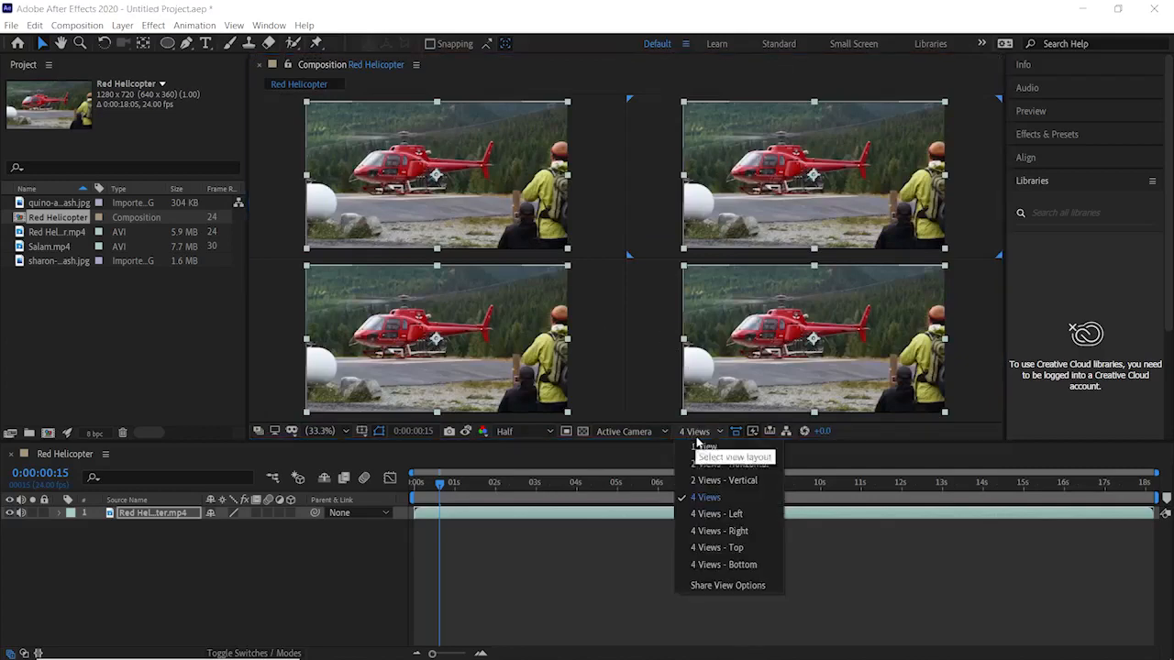
pyautogui.click(700, 514)
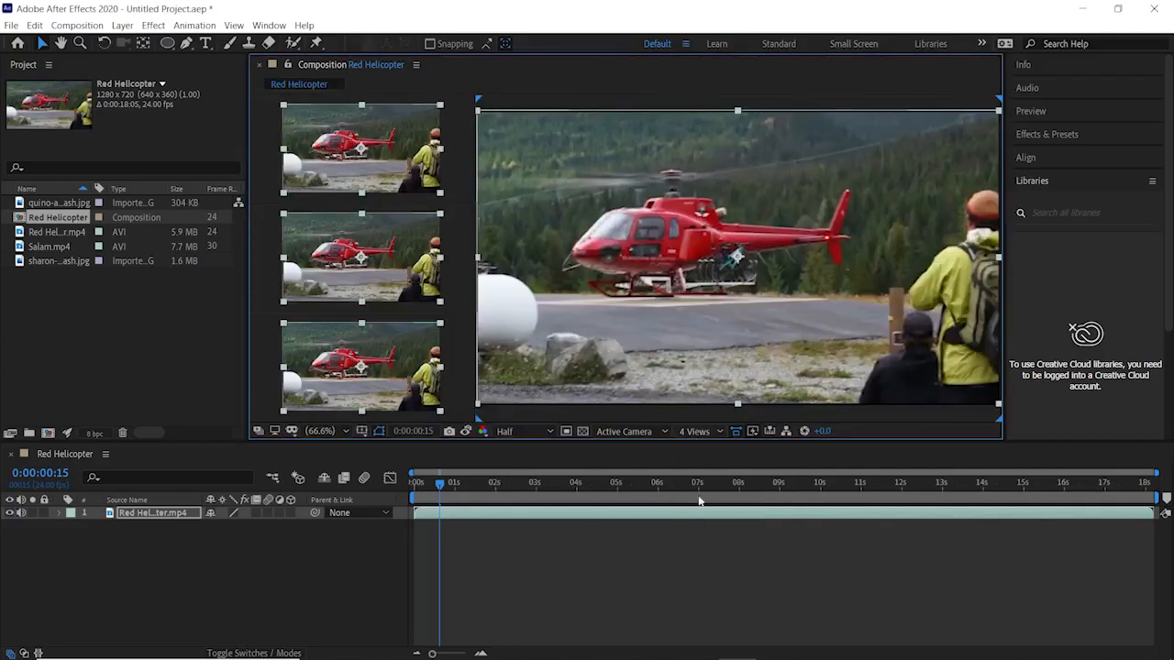
pyautogui.click(702, 432)
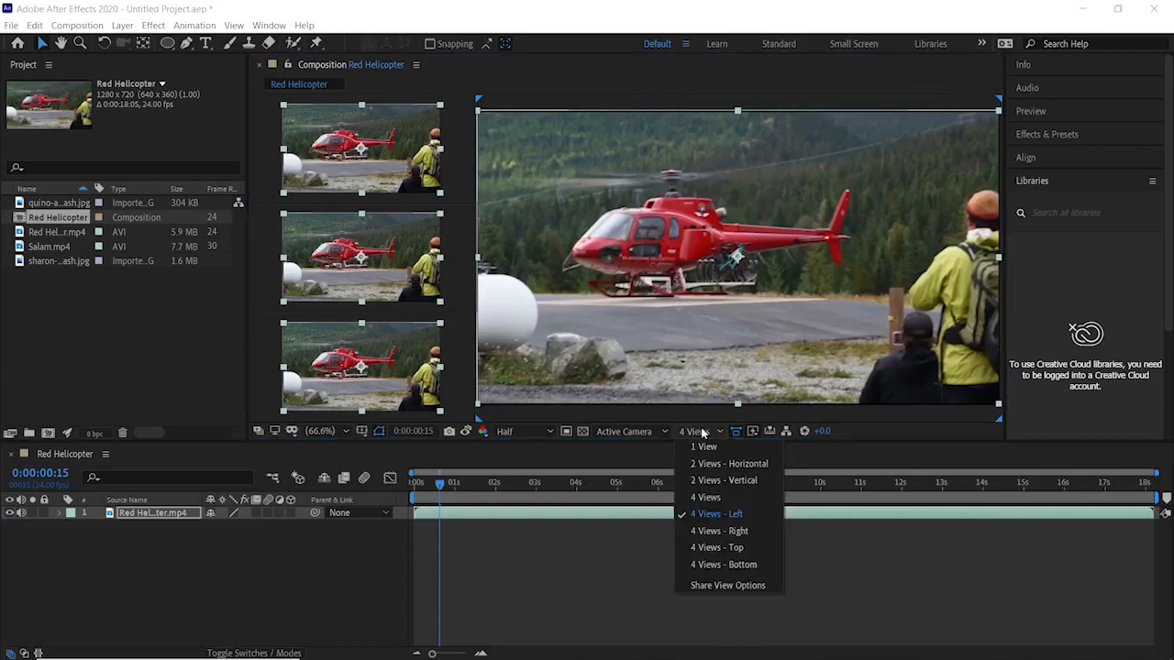
pyautogui.click(704, 446)
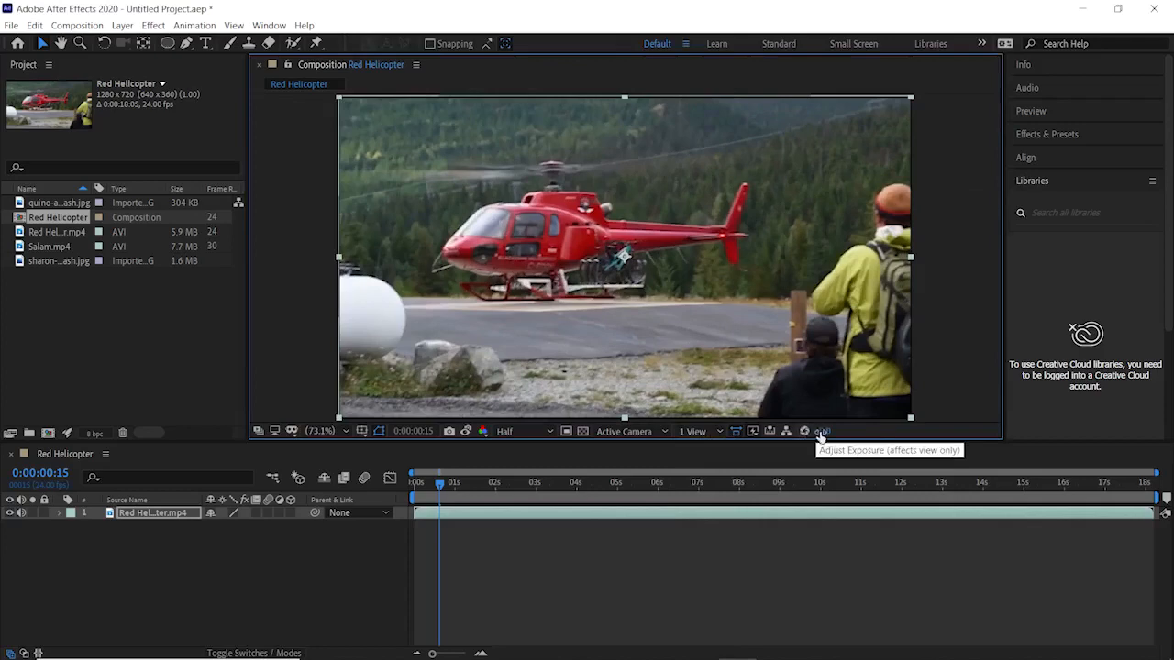
# Raise the composition view's exposure to +3.9 and reset it.
pyautogui.moveTo(822, 430); pyautogui.dragTo(850, 427)
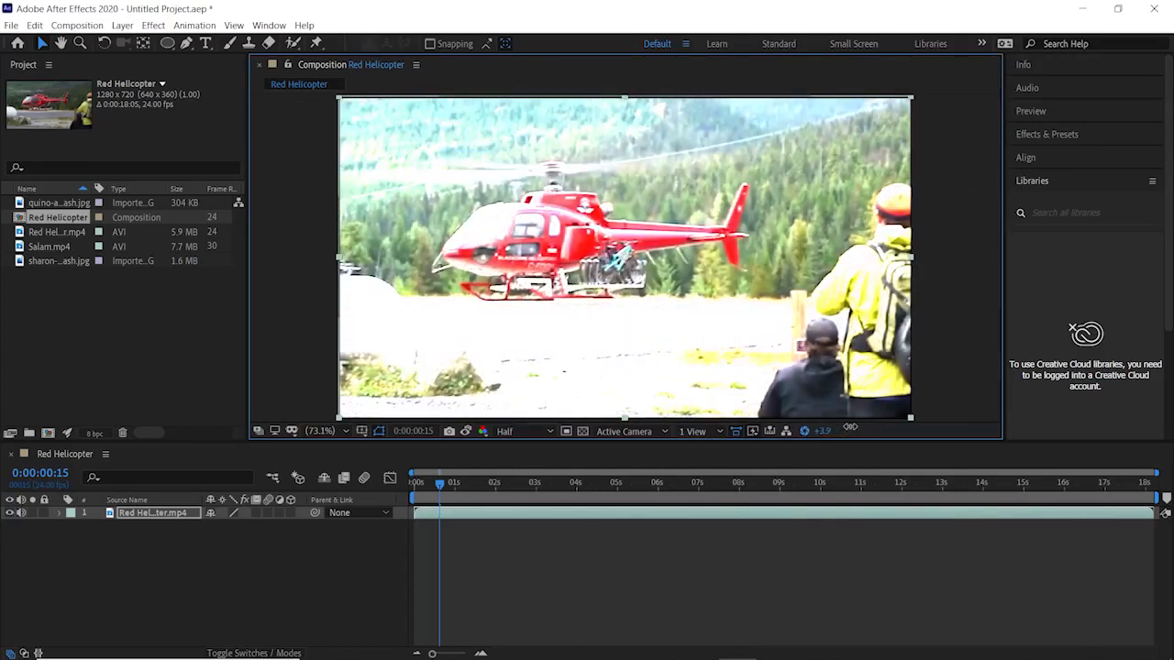
pyautogui.click(804, 432)
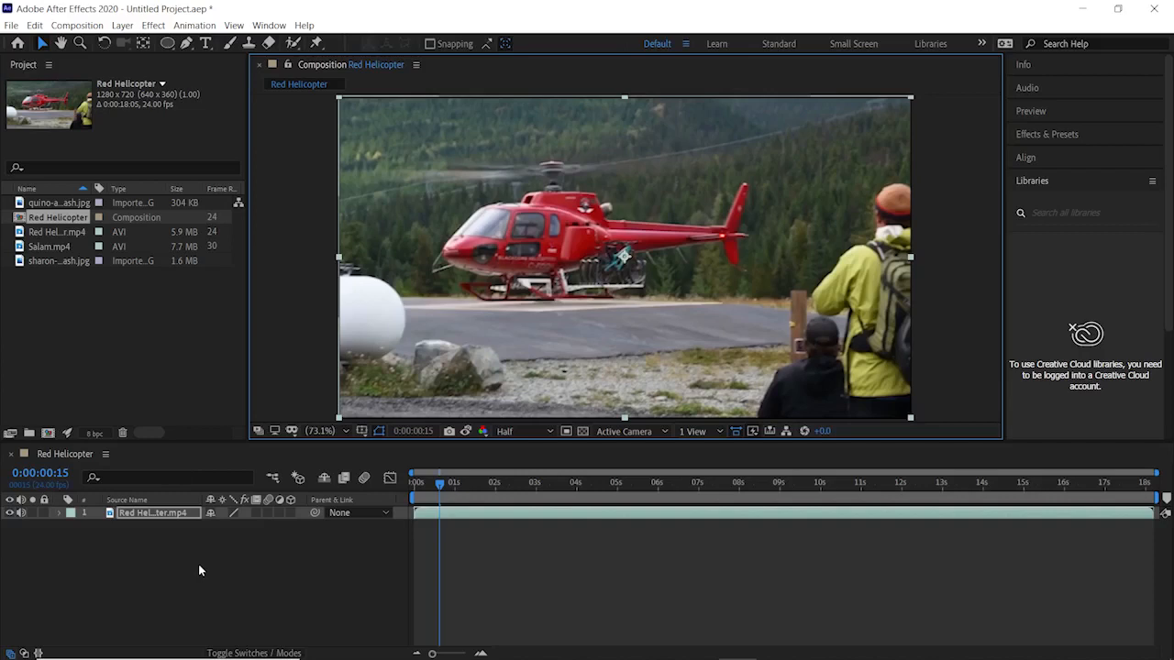
# Expand the helicopter layer's Transform properties to examine them, and collapse the layer.
pyautogui.click(61, 514)
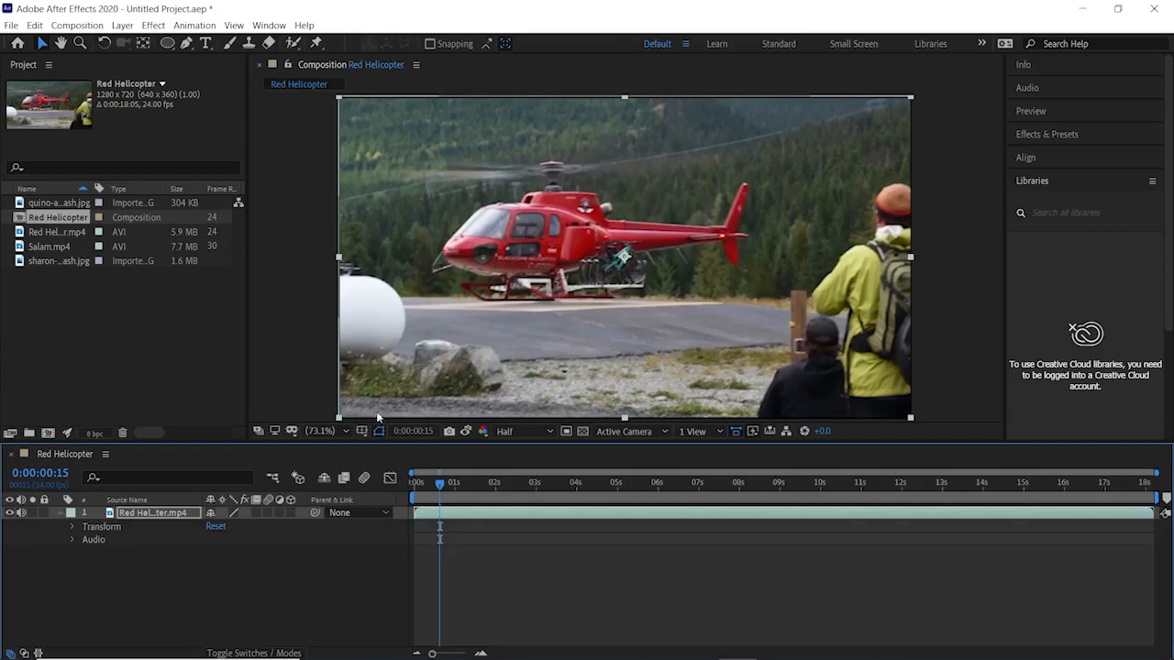
pyautogui.click(74, 528)
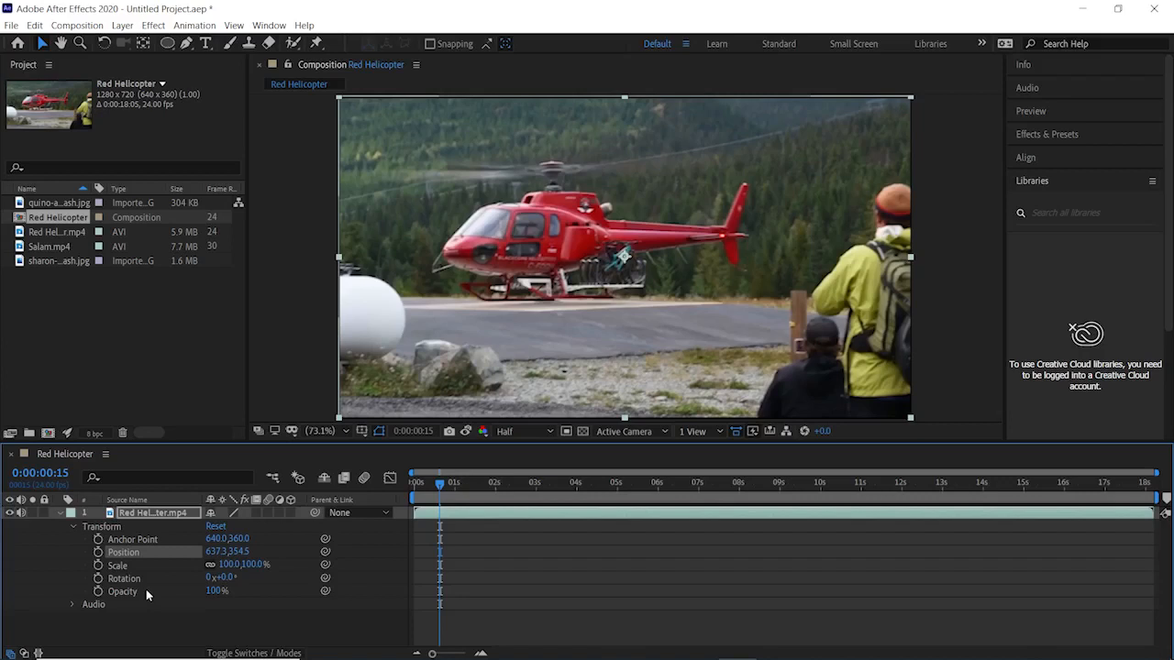
pyautogui.click(61, 512)
pyautogui.click(69, 540)
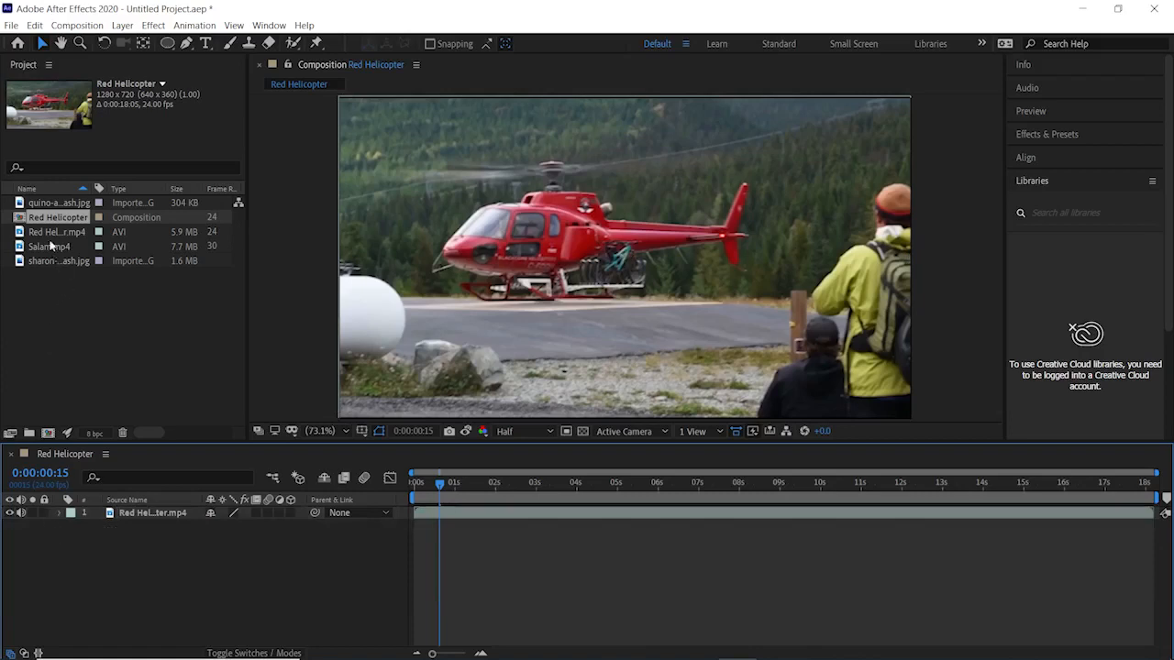
# Add the white flower JPG from the project to the timeline beneath the helicopter footage layer.
pyautogui.click(51, 205)
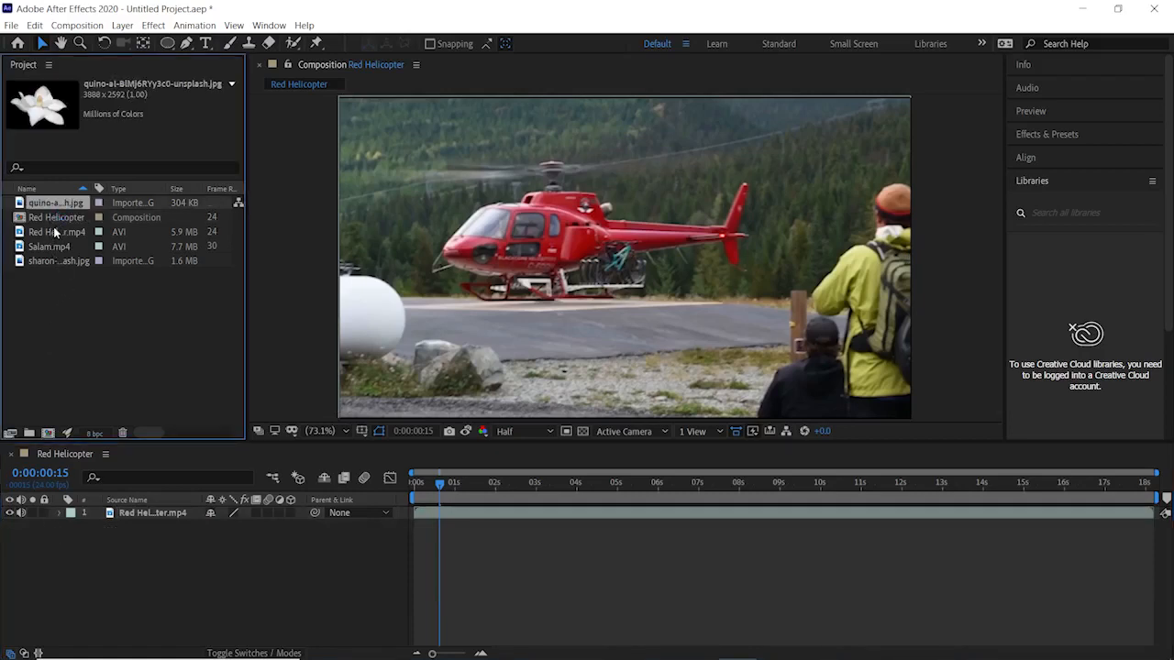
pyautogui.click(55, 232)
pyautogui.click(55, 205)
pyautogui.moveTo(55, 206); pyautogui.dragTo(56, 537)
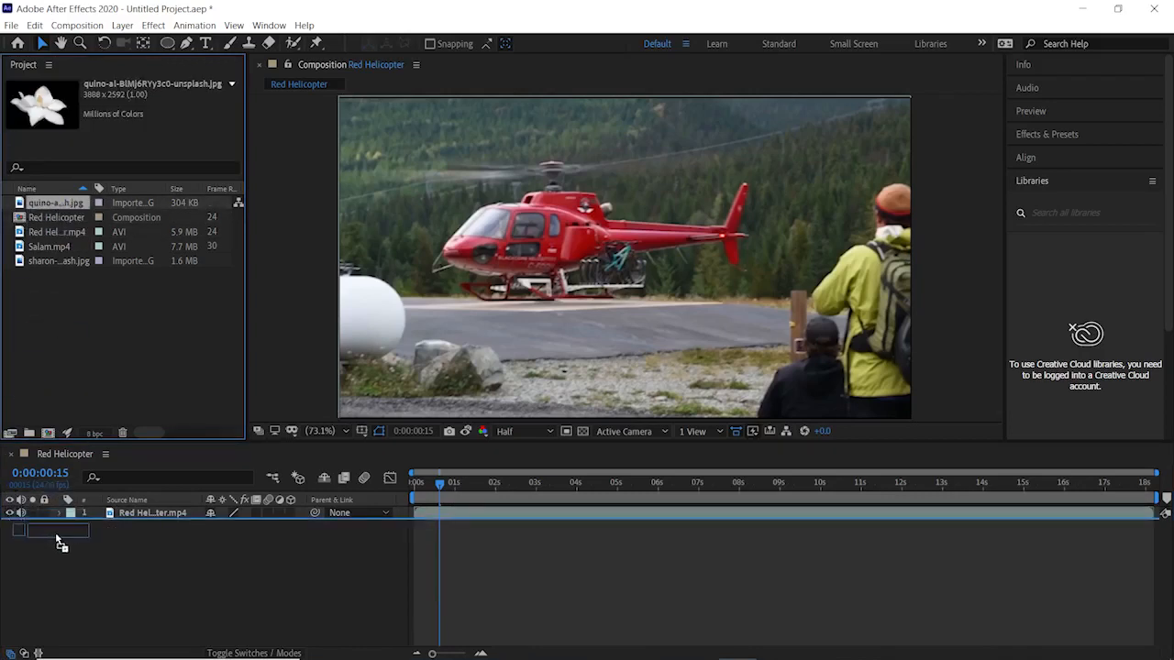
pyautogui.moveTo(56, 536); pyautogui.dragTo(55, 537)
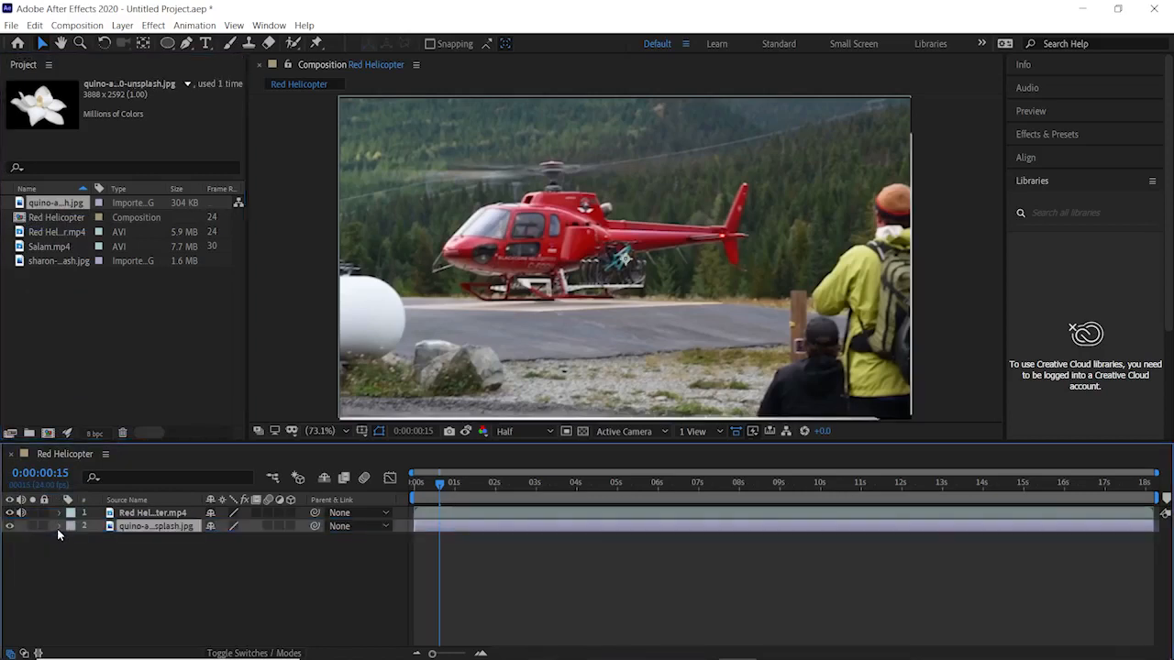
# Move the white flower image layer above the helicopter footage layer in the timeline's stacking order.
pyautogui.click(133, 515)
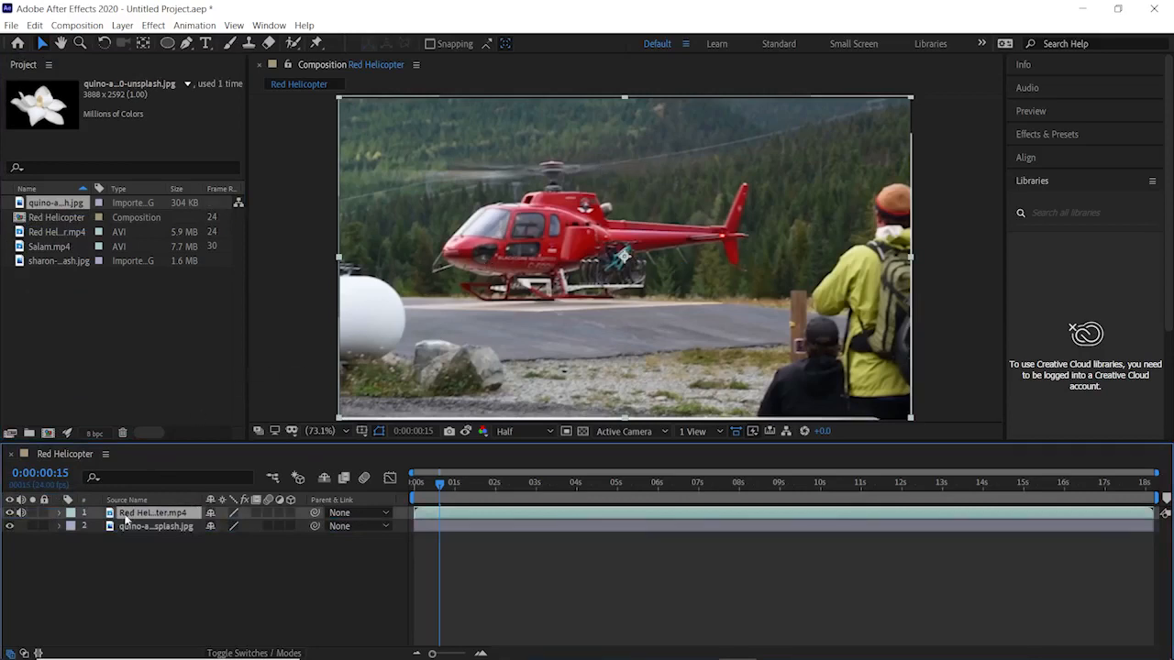
pyautogui.click(124, 526)
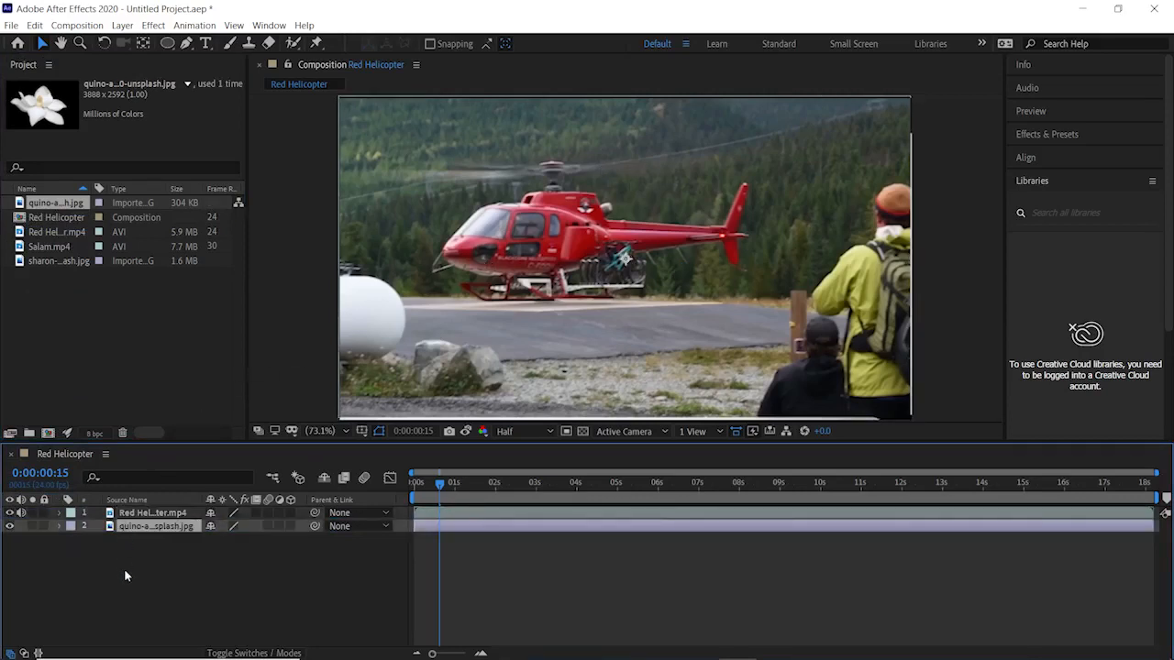
pyautogui.click(146, 514)
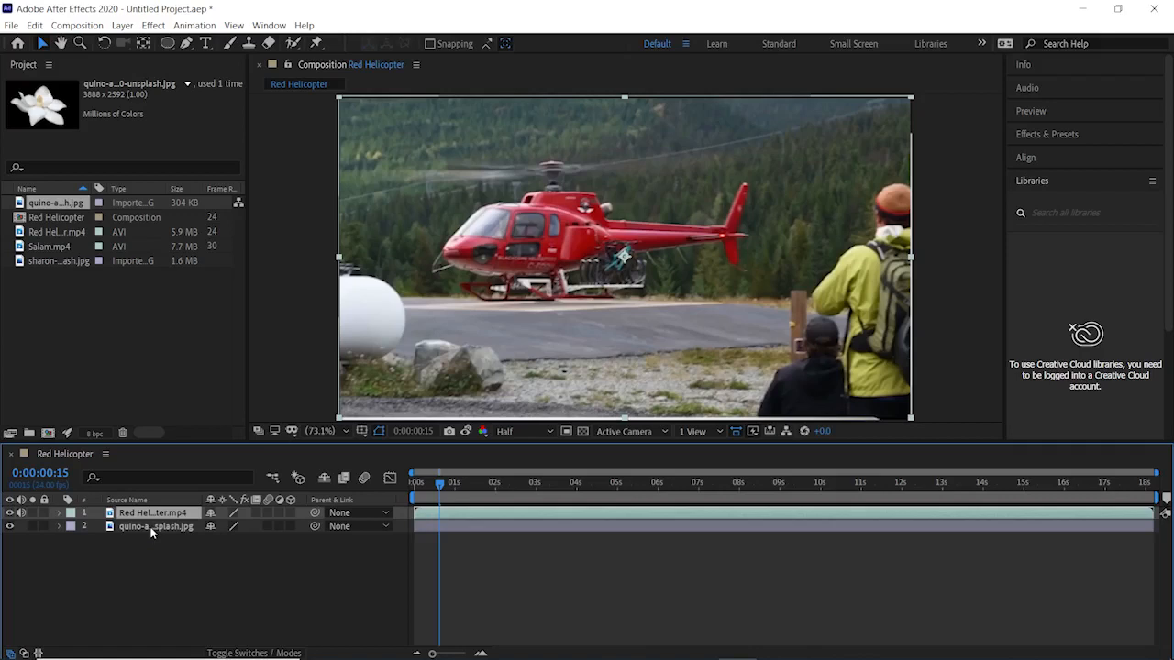
pyautogui.click(152, 530)
pyautogui.moveTo(152, 532); pyautogui.dragTo(153, 514)
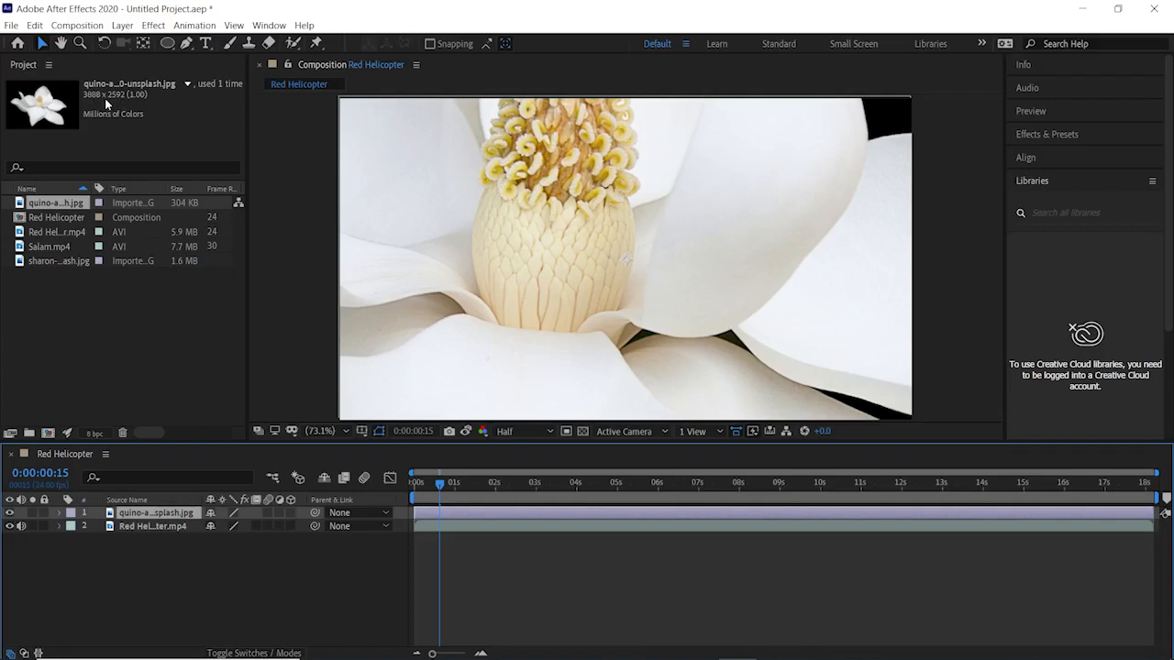
# Shrink the flower layer by its corner handle in the composition view to about 78% vertical scale.
pyautogui.click(329, 432)
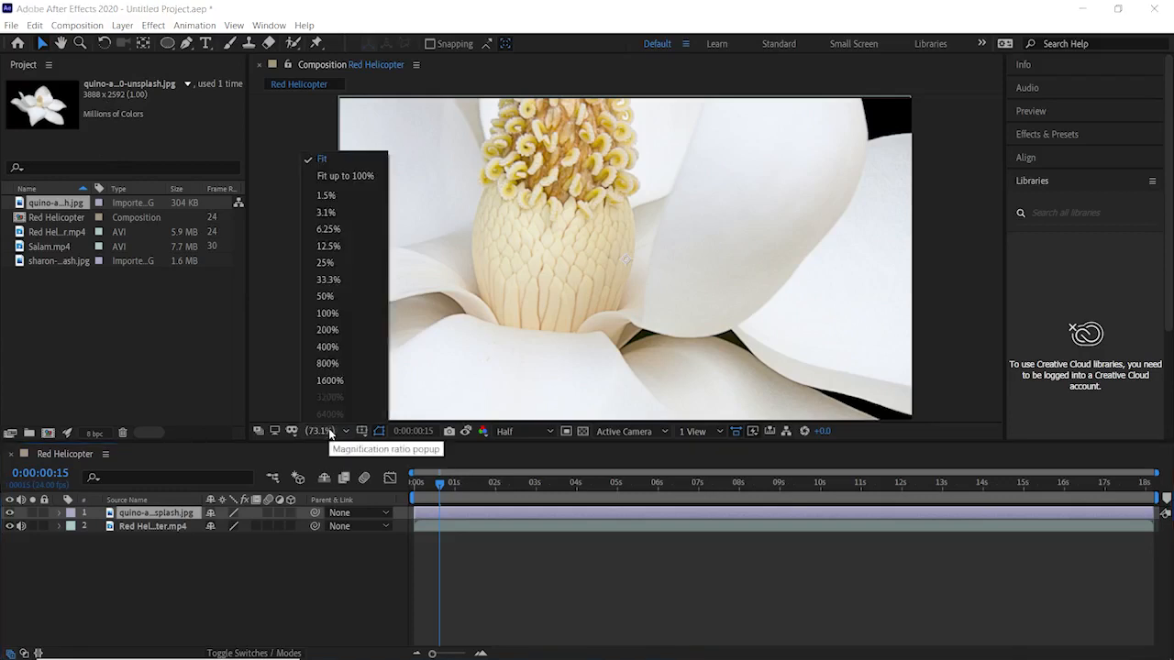
pyautogui.click(335, 265)
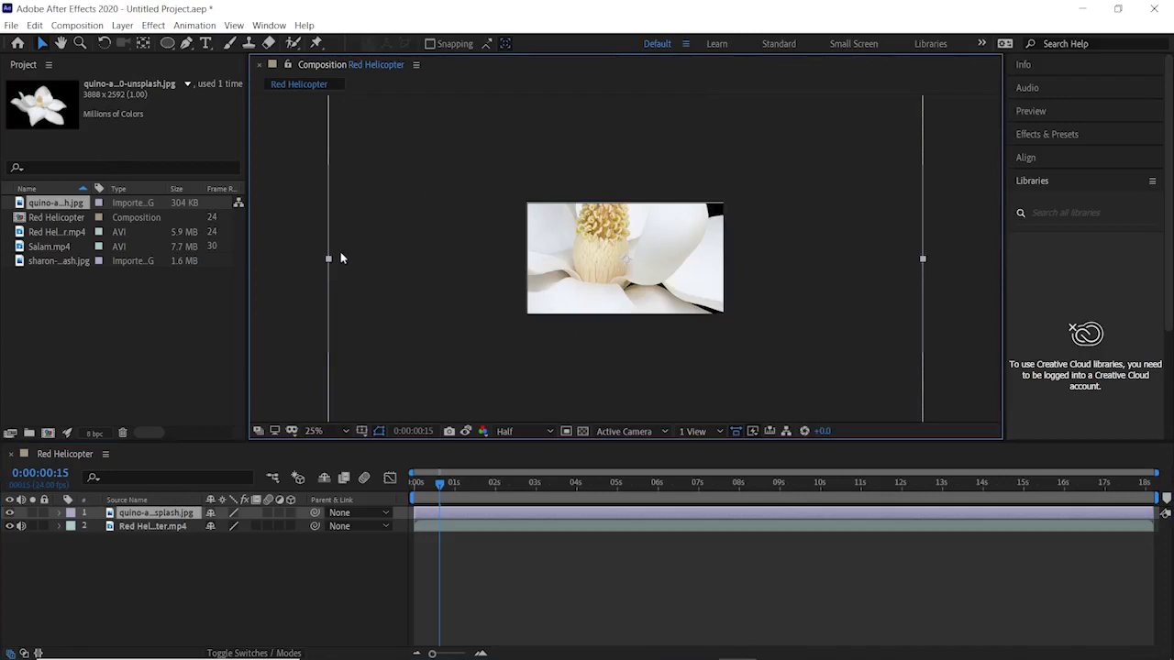
pyautogui.click(324, 432)
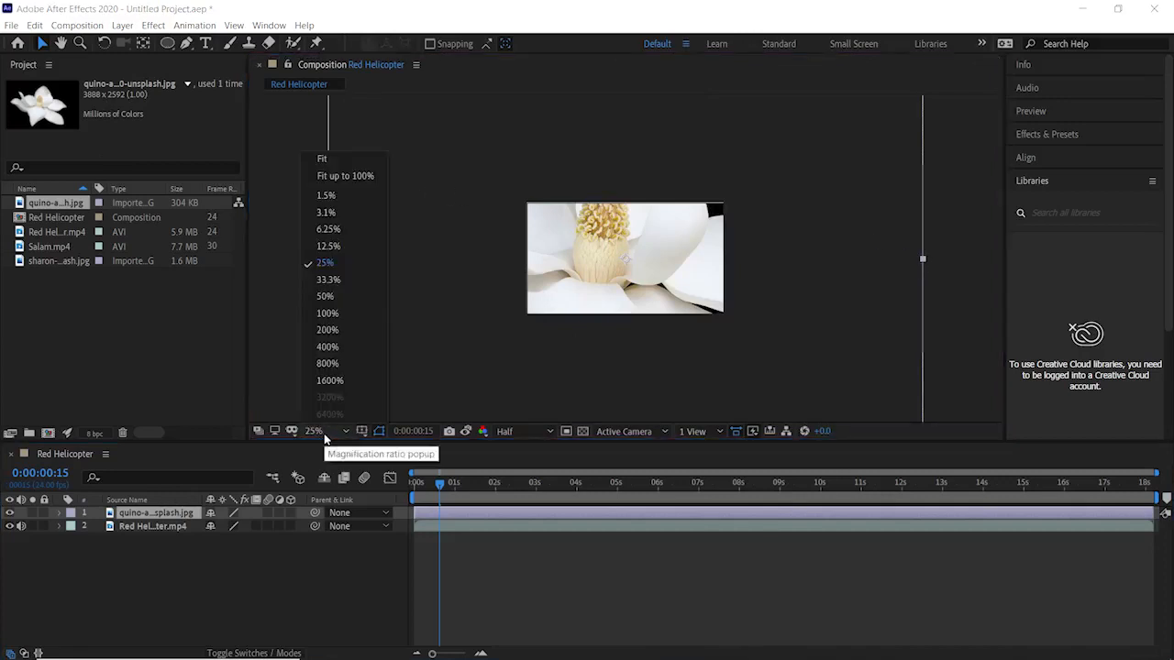
pyautogui.click(331, 247)
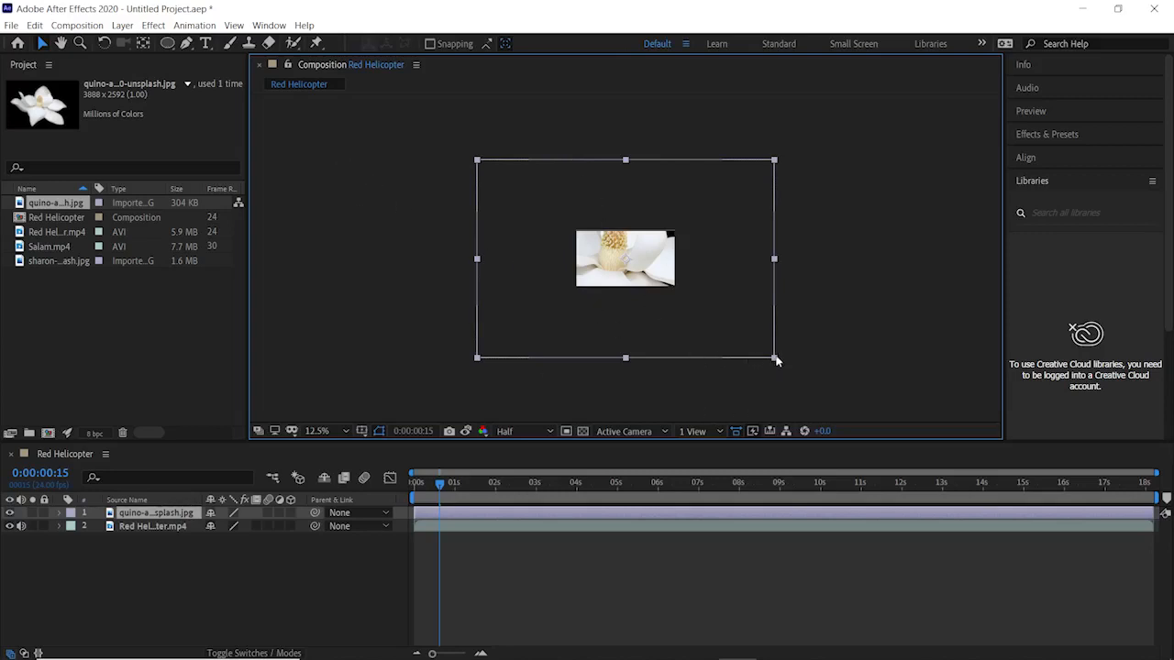
pyautogui.moveTo(775, 360); pyautogui.dragTo(739, 339)
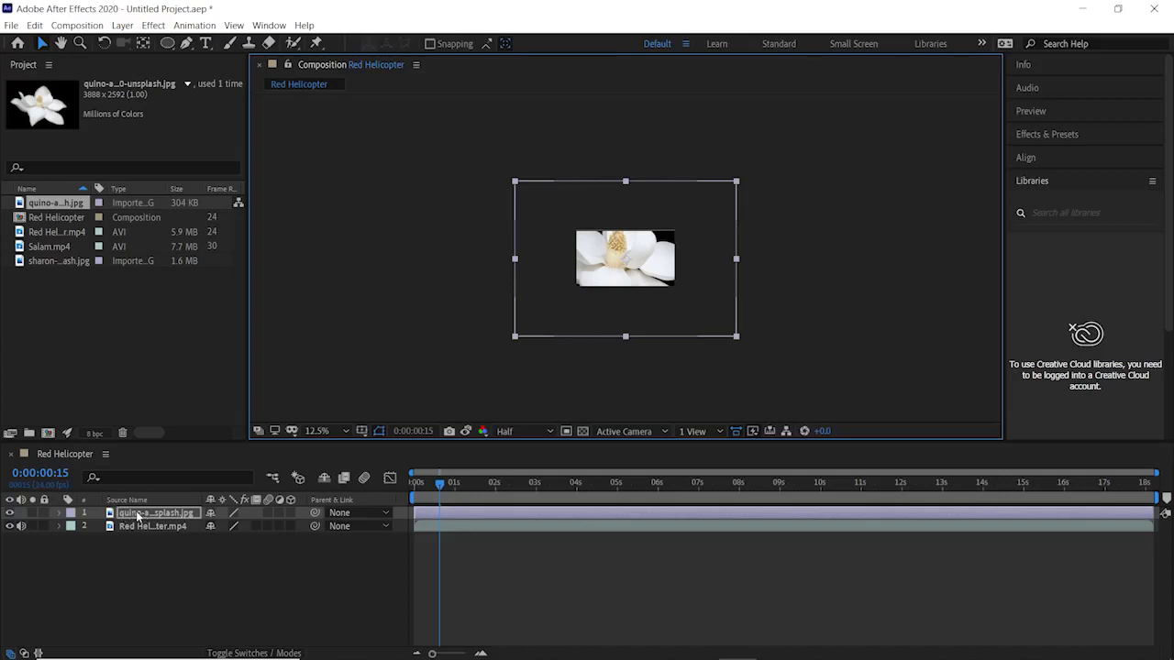
# Set the flower layer's Scale to 15.5, 16.3% in its Transform properties and fit the composition to the view.
pyautogui.click(60, 513)
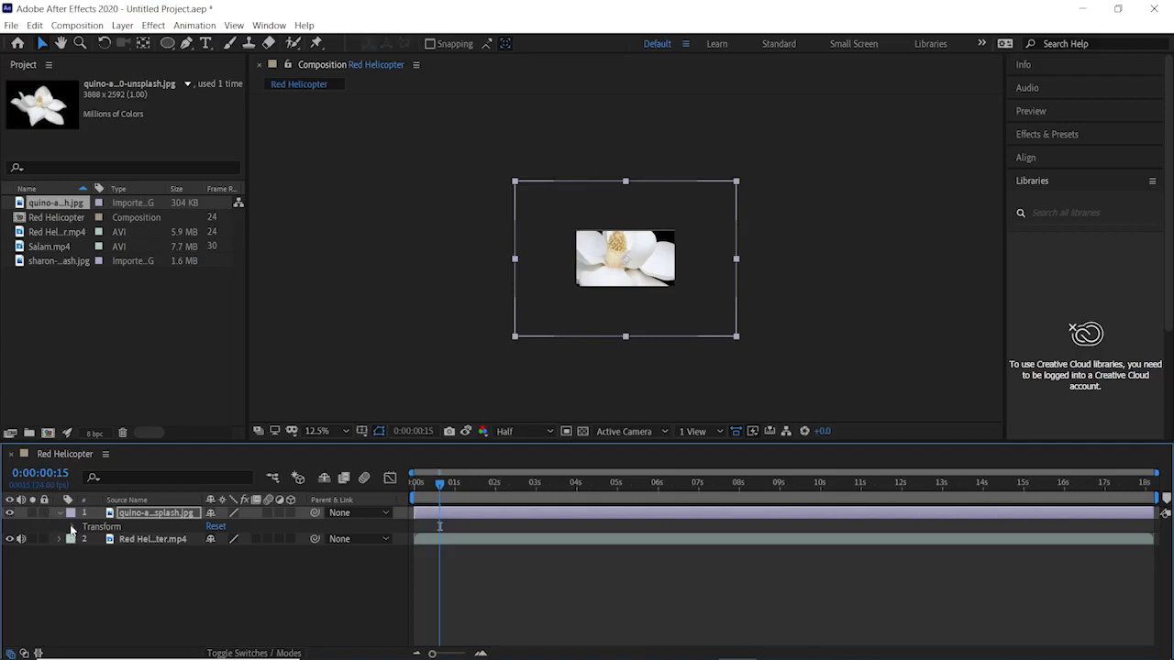
pyautogui.click(72, 528)
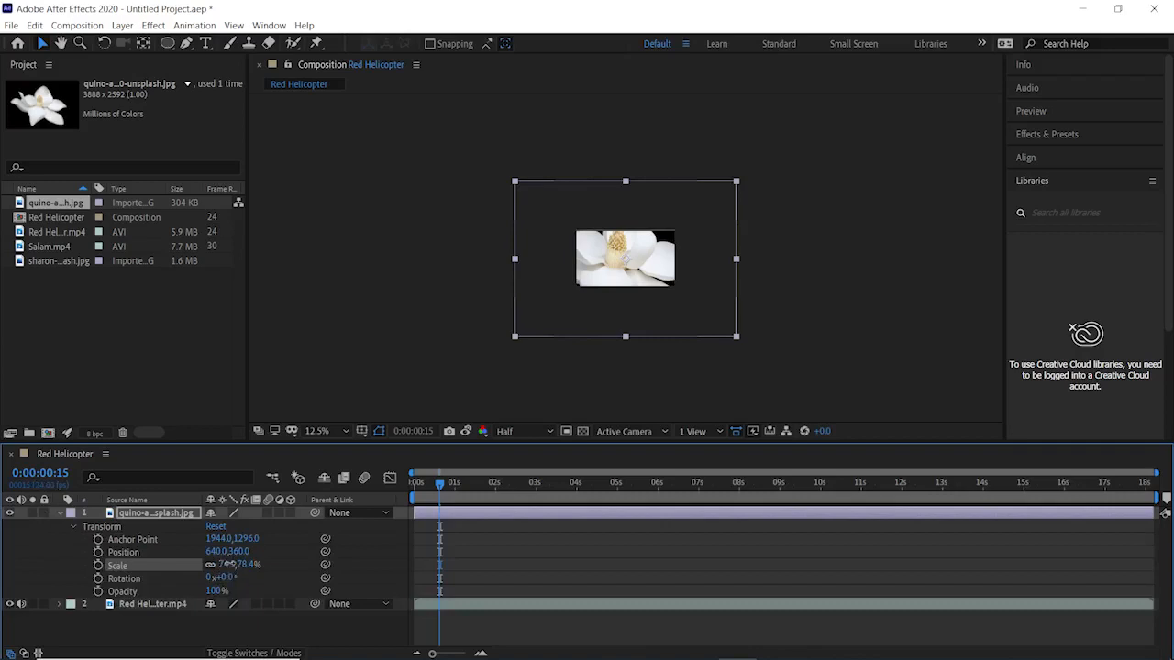
pyautogui.moveTo(229, 564); pyautogui.dragTo(183, 564)
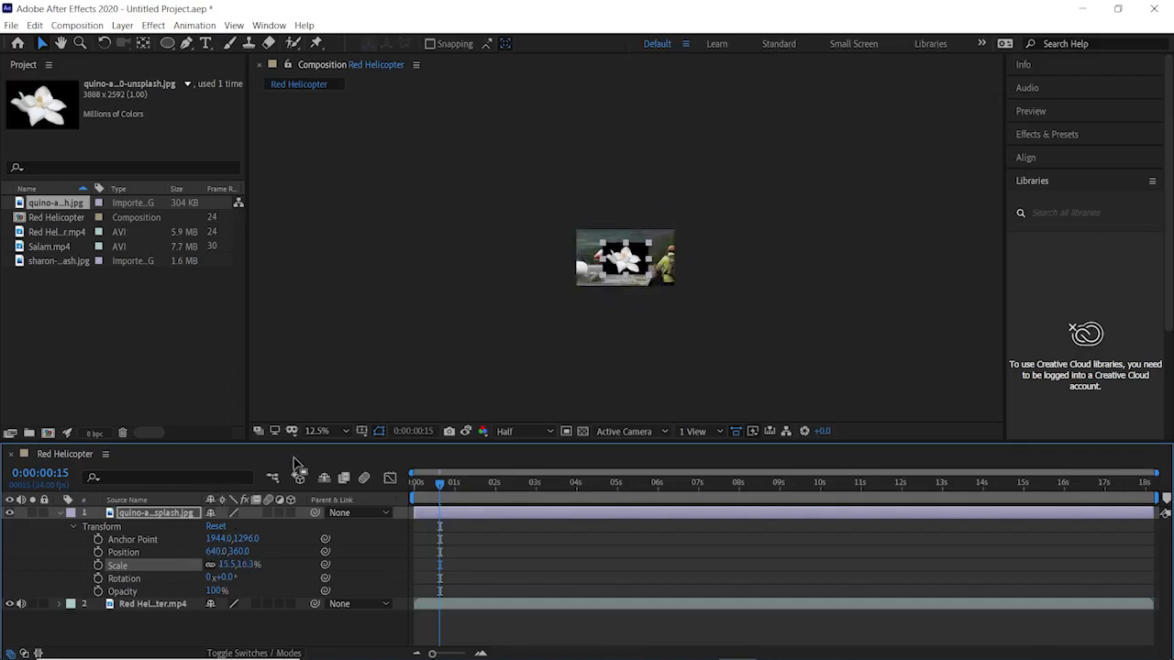
pyautogui.click(334, 432)
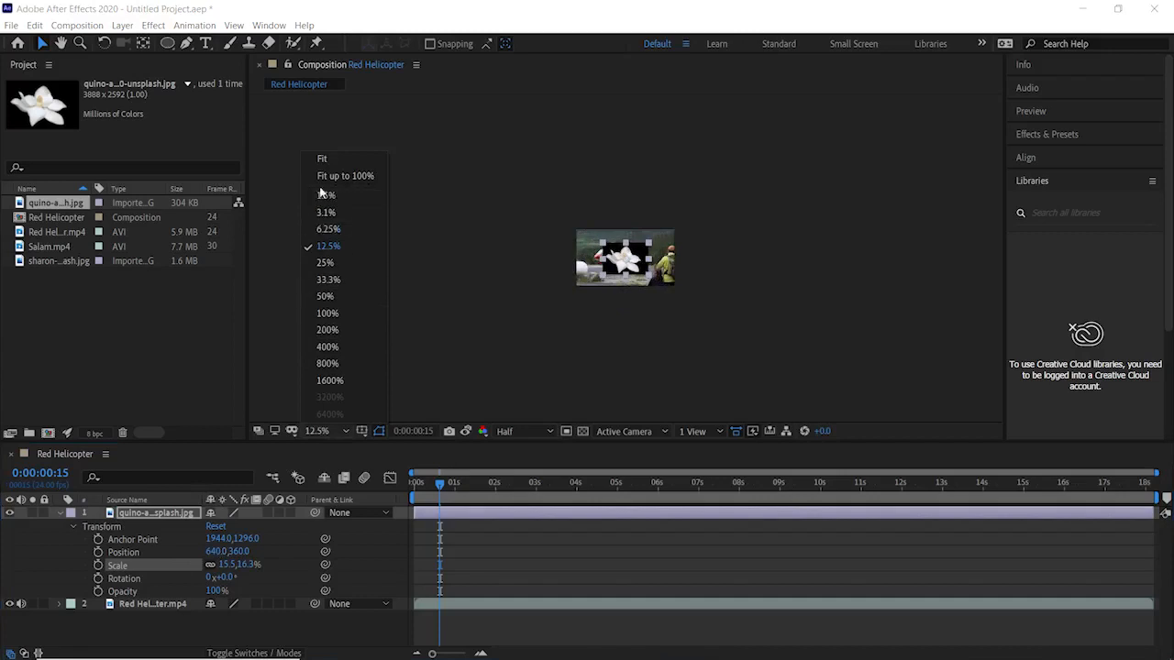
pyautogui.click(328, 160)
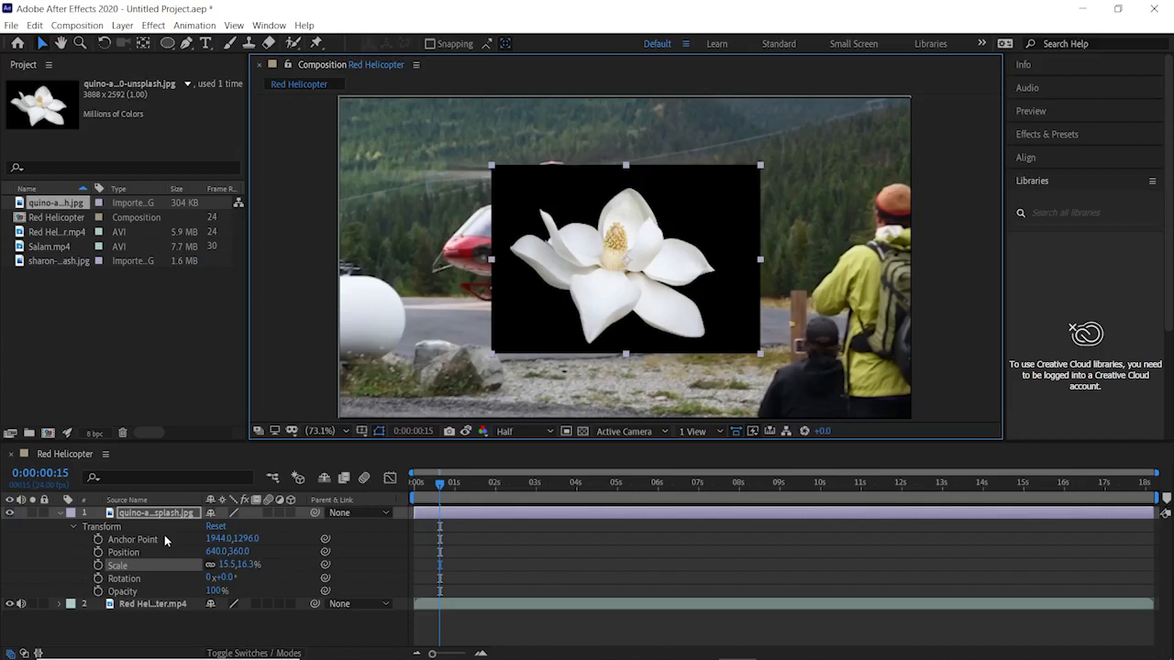
# Reset the flower layer's Transform properties, collapse the layer and deselect it.
pyautogui.click(215, 527)
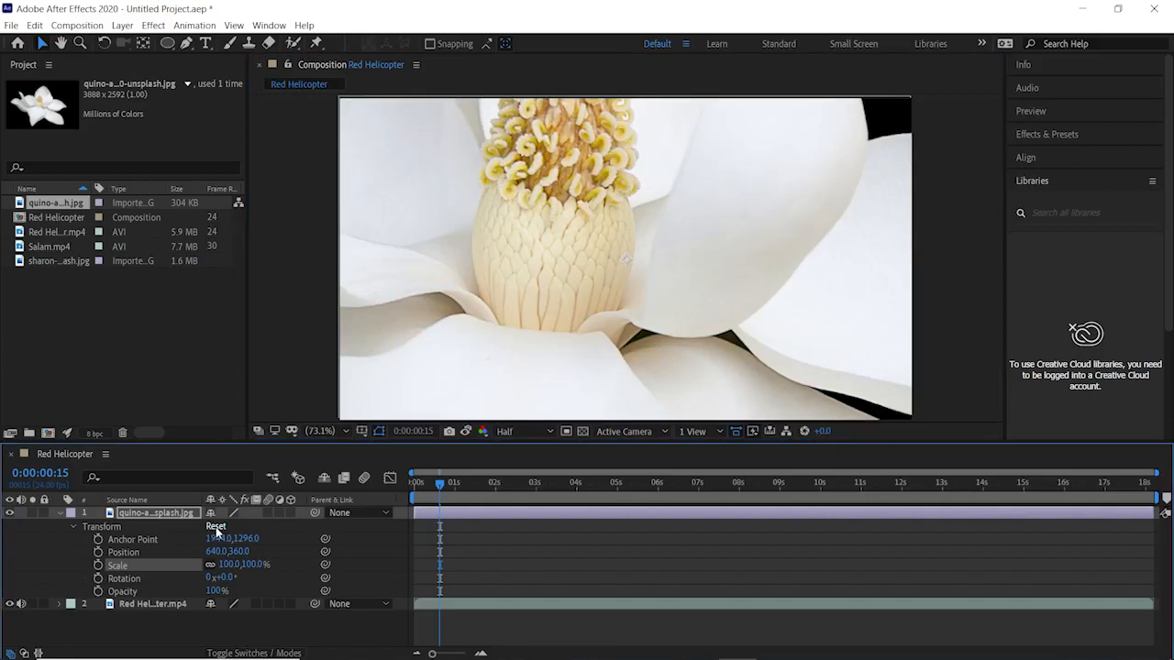
pyautogui.click(75, 528)
pyautogui.click(60, 514)
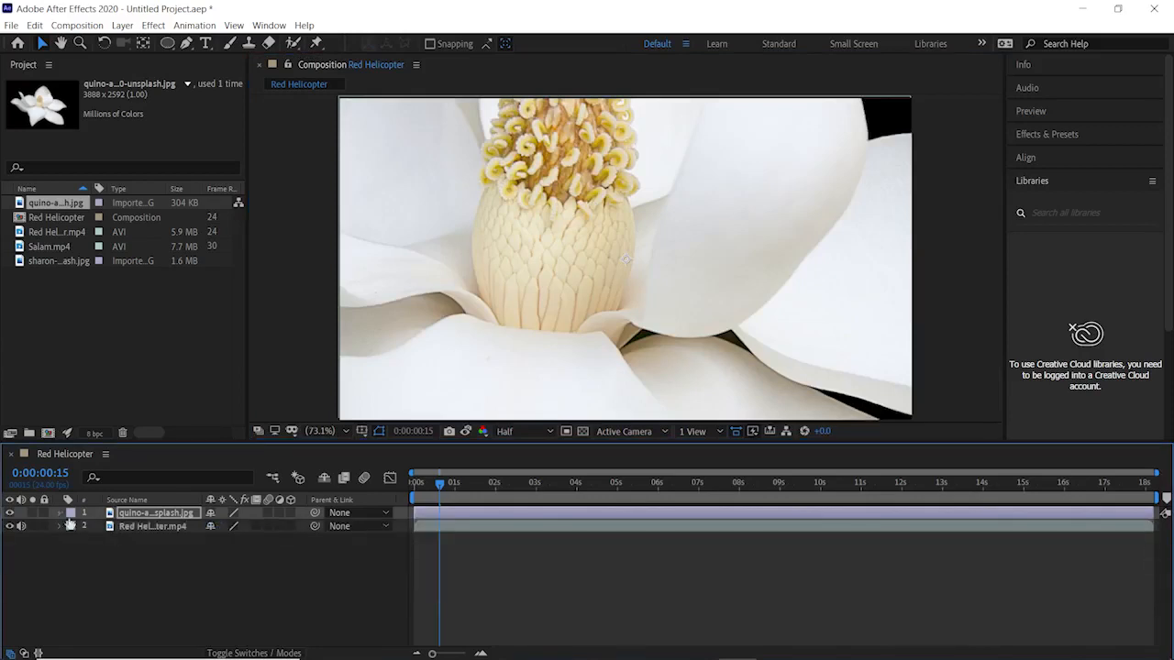
pyautogui.click(112, 579)
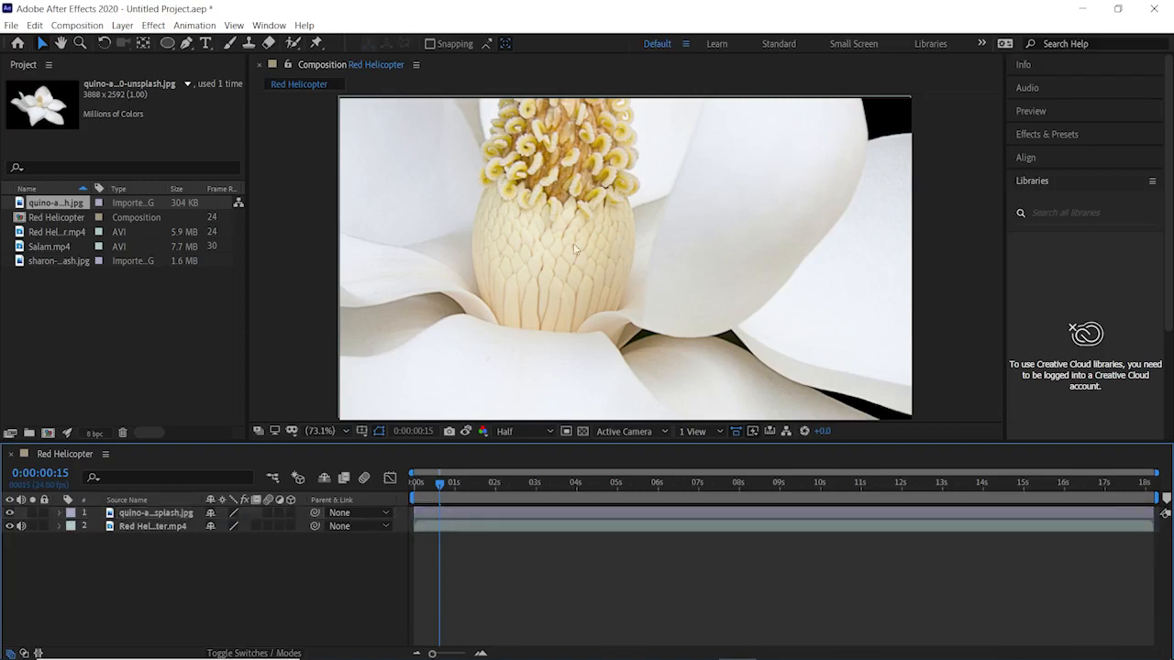
# Show only the flower layer's Scale property and set it to 20.0, 20.0%.
pyautogui.click(157, 512)
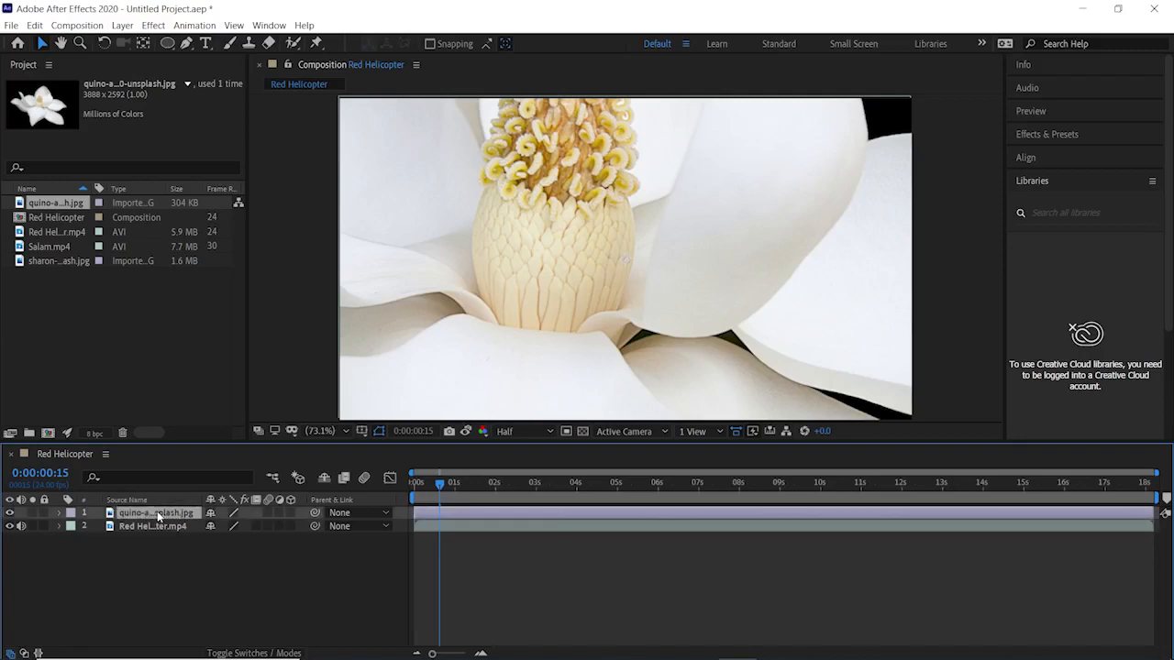
pyautogui.press('s')
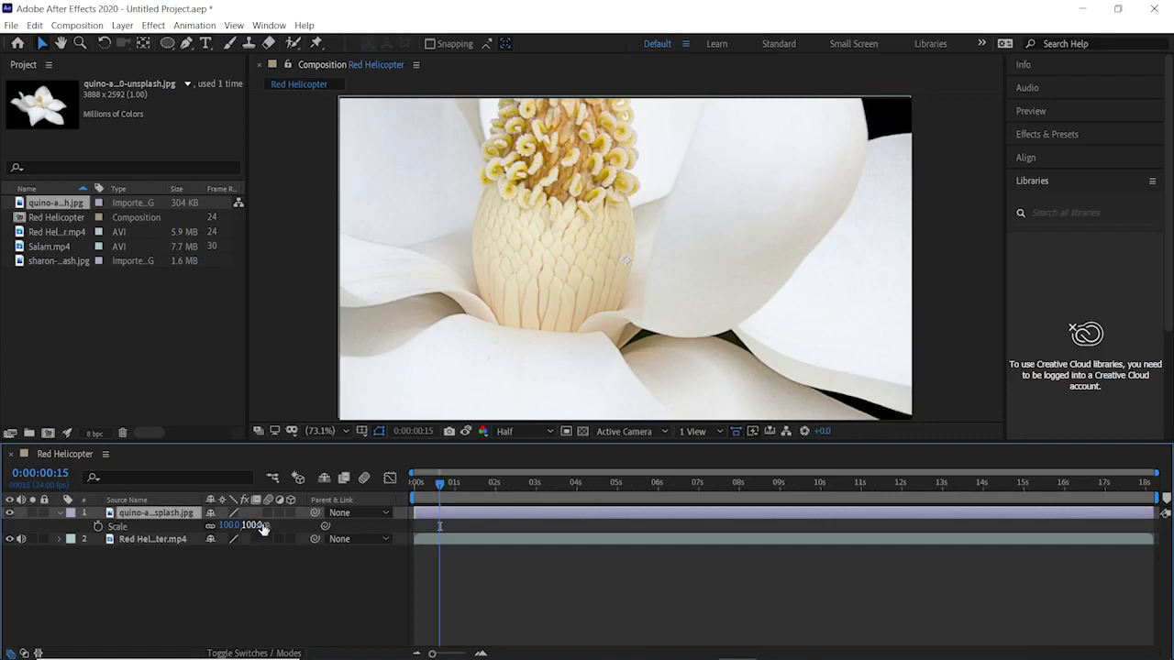
pyautogui.moveTo(248, 524); pyautogui.dragTo(182, 517)
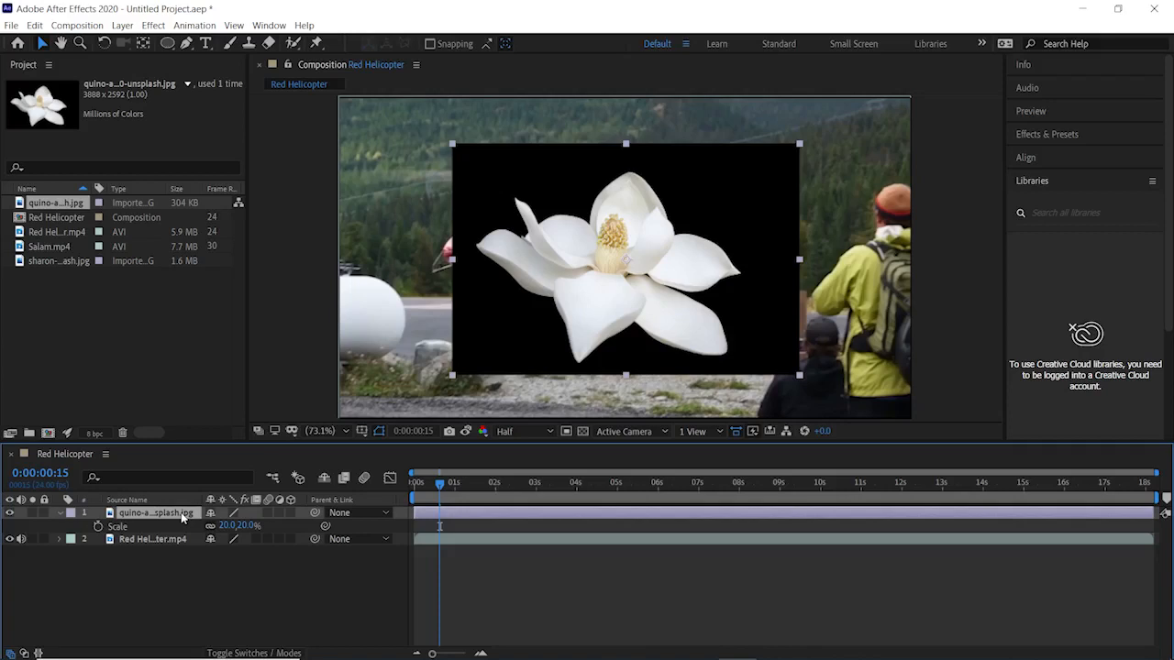
# Add the flower layer's Position to the shown properties, set X to 537, and move the image freely to about 411.1, 275.1.
pyautogui.hotkey('shift', 'p')
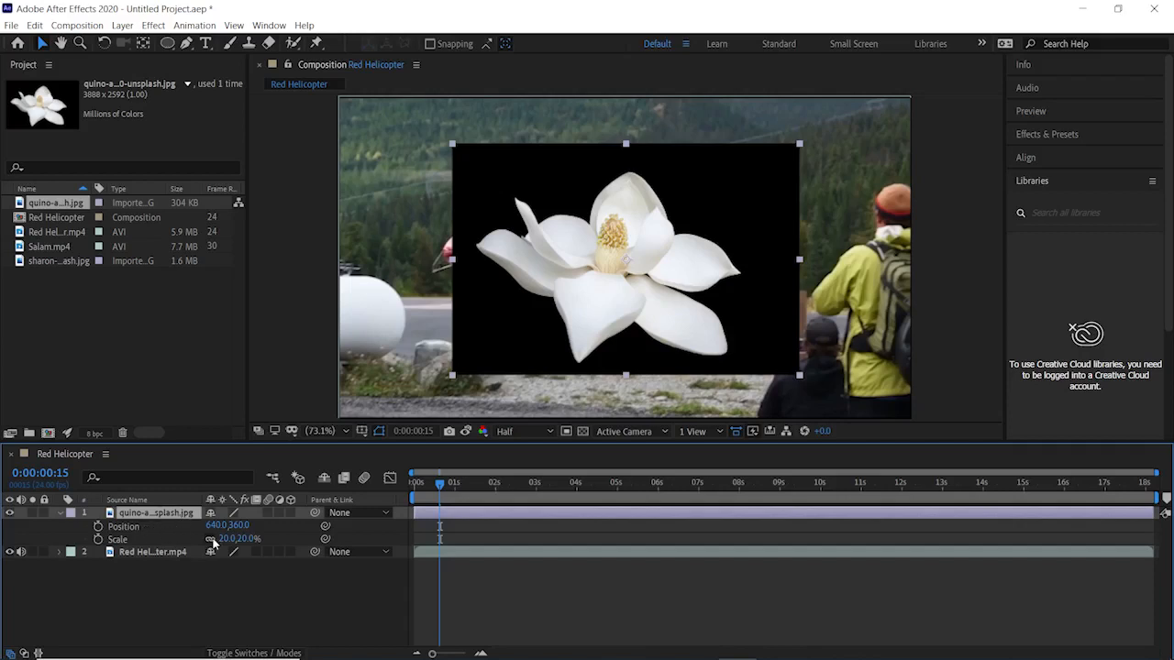
pyautogui.moveTo(222, 532); pyautogui.dragTo(127, 532)
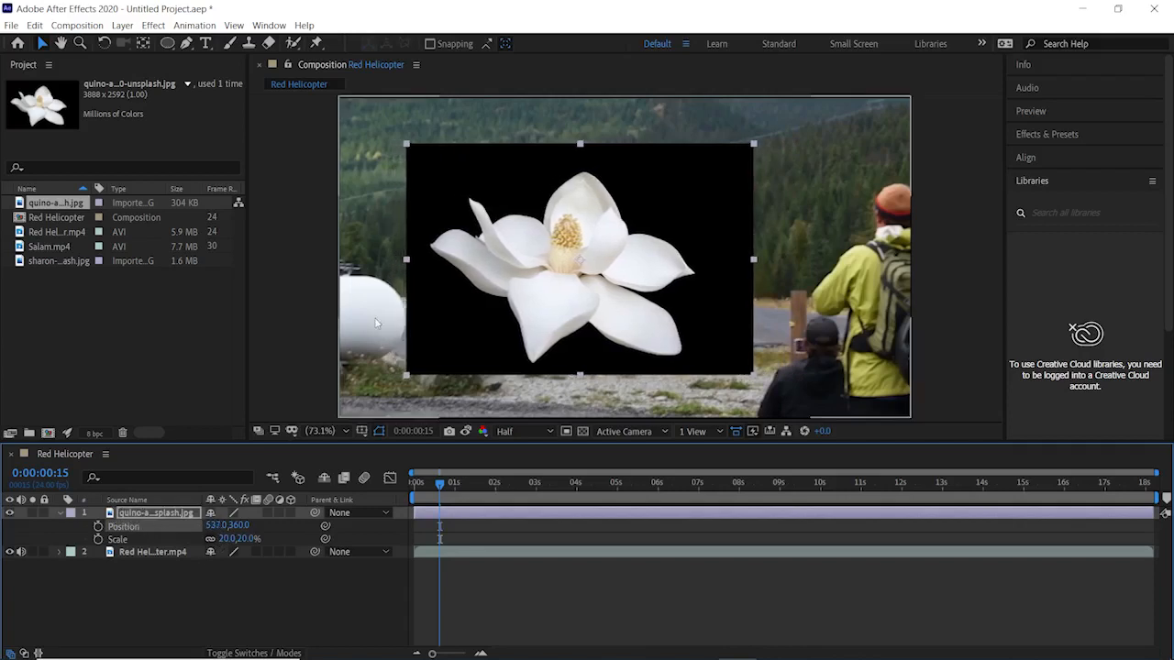
pyautogui.moveTo(455, 320); pyautogui.dragTo(398, 285)
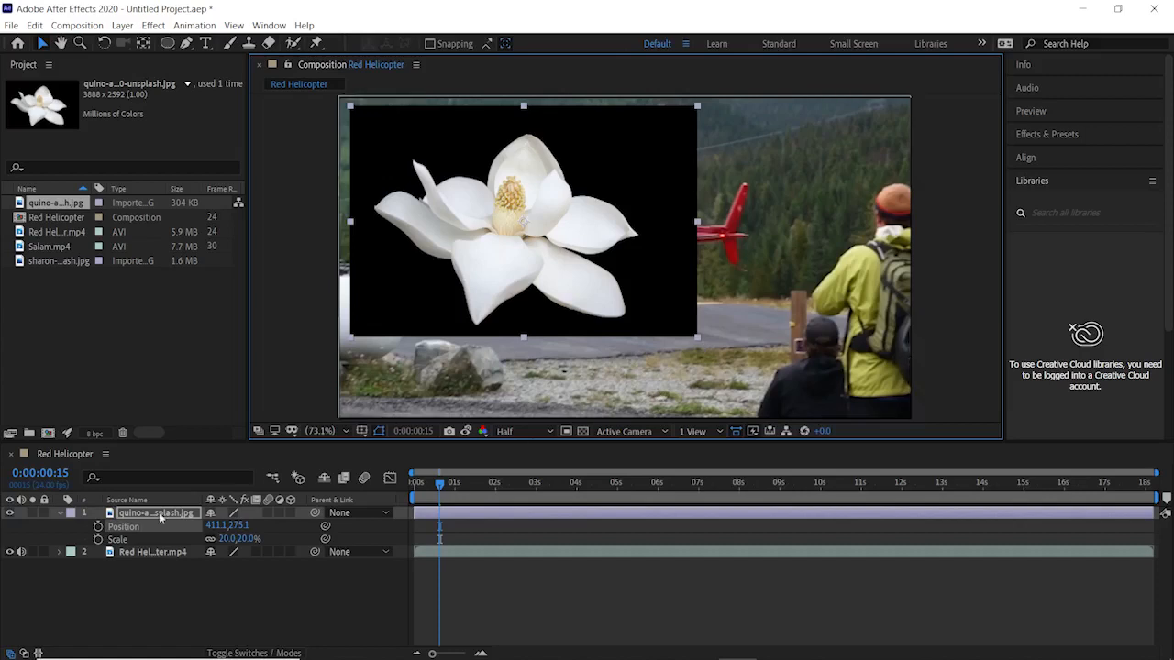
# Show the helicopter footage layer's Rotation property and rotate the layer to 1x+1.0°.
pyautogui.click(130, 556)
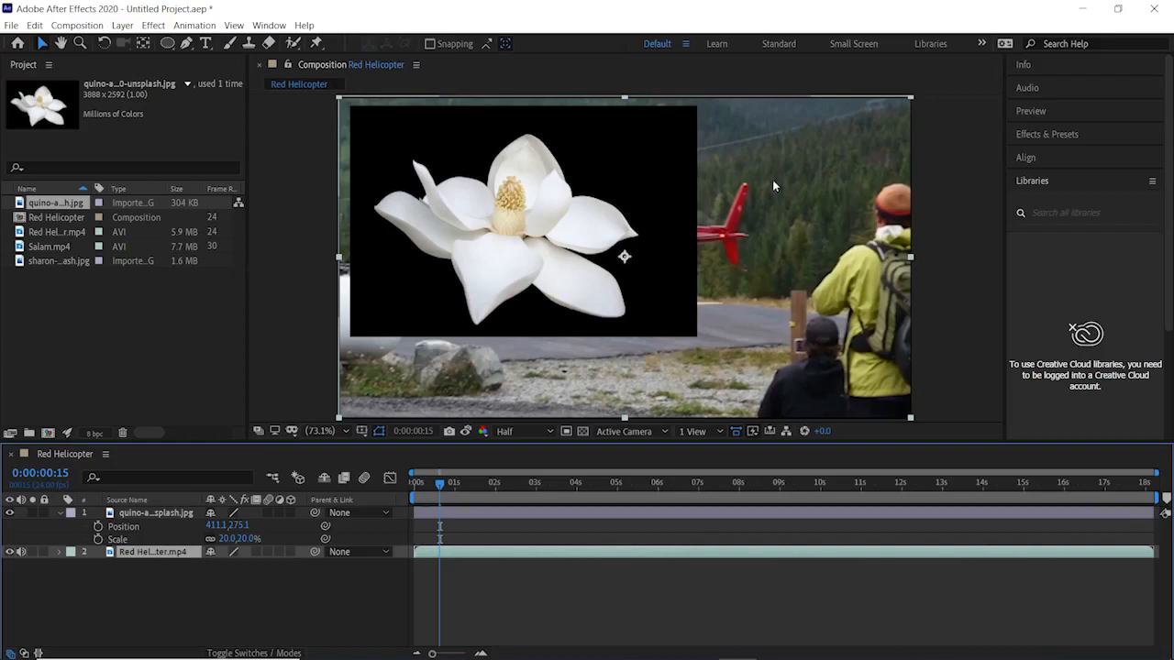
pyautogui.press('r')
pyautogui.moveTo(224, 566); pyautogui.dragTo(518, 586)
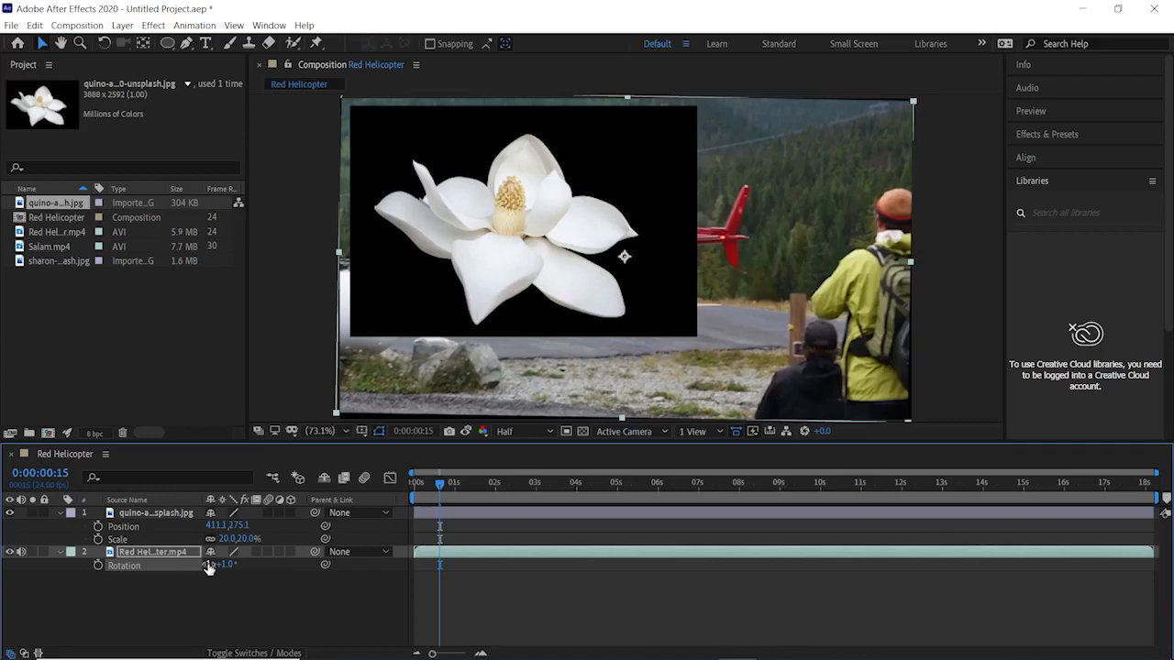
# Show only the Opacity property of the flower layer and undo the helicopter layer's rotation.
pyautogui.click(150, 517)
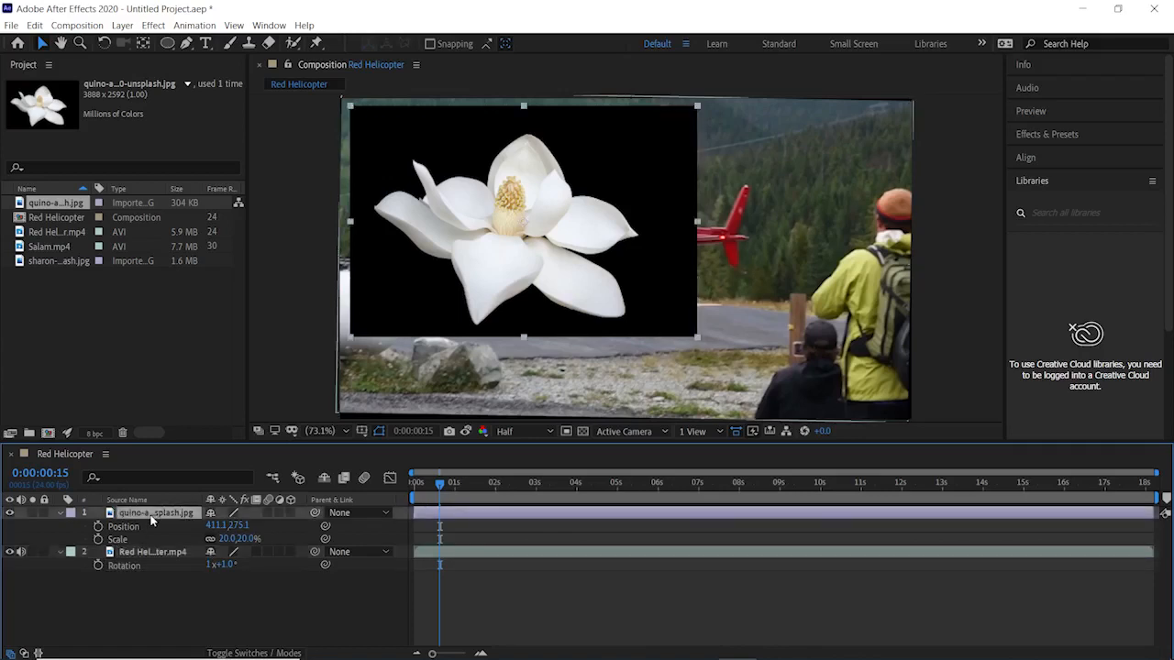
pyautogui.press('t')
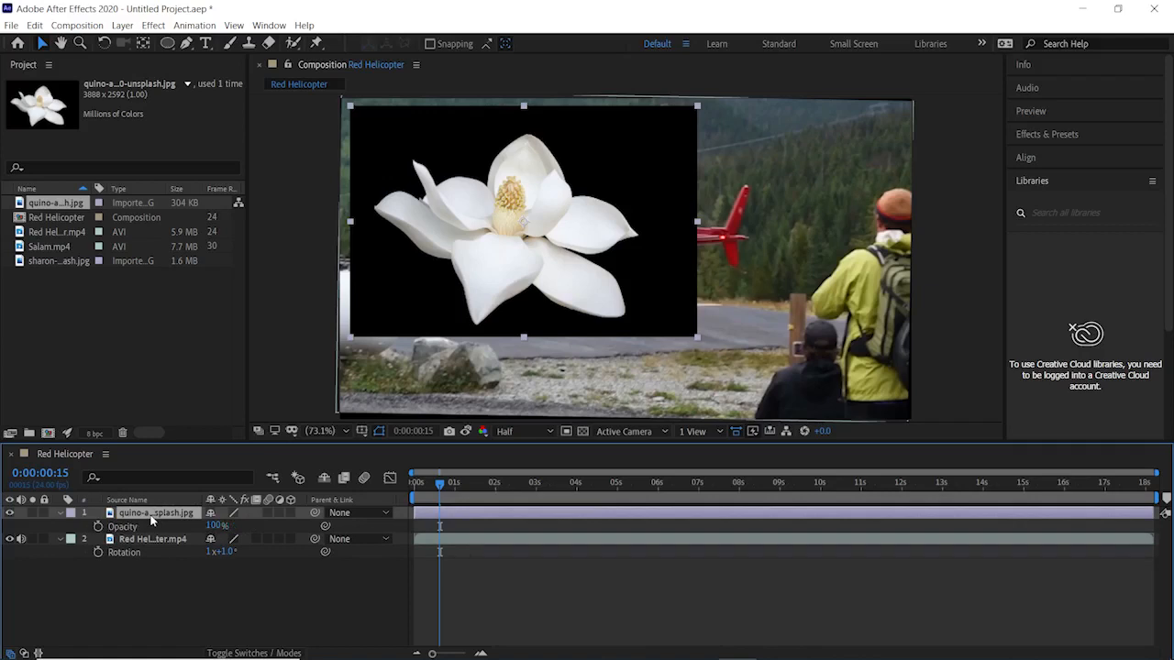
pyautogui.hotkey('ctrl', 'z')
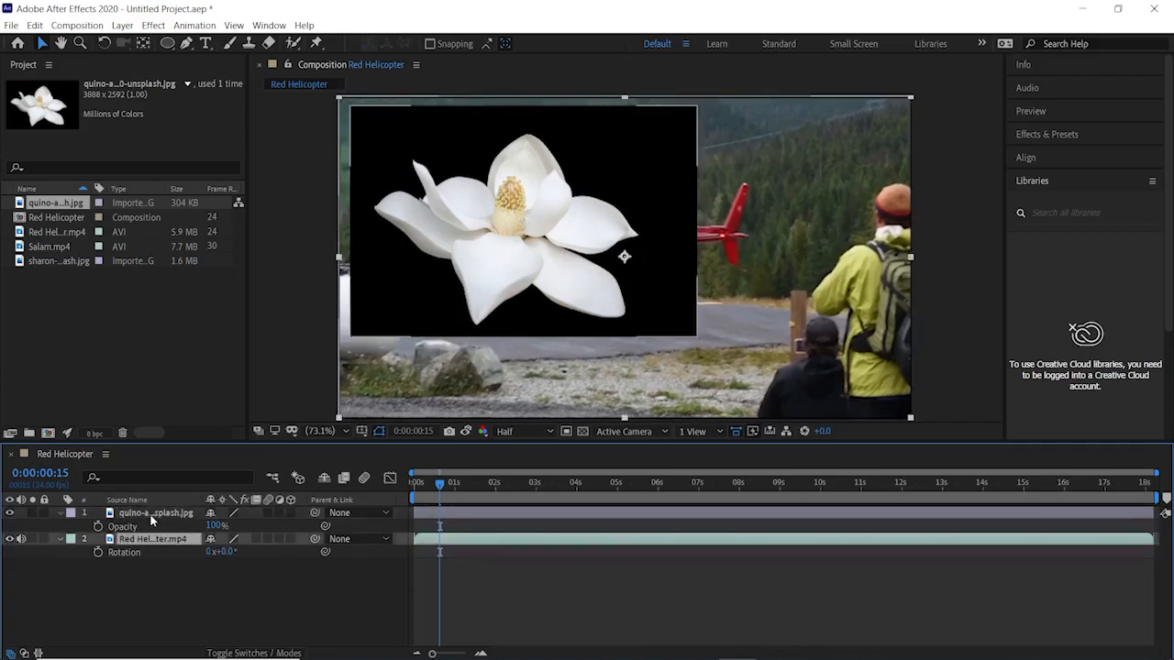
# Center the flower layer in the composition and show its Scale and Position properties along with Opacity.
pyautogui.click(155, 514)
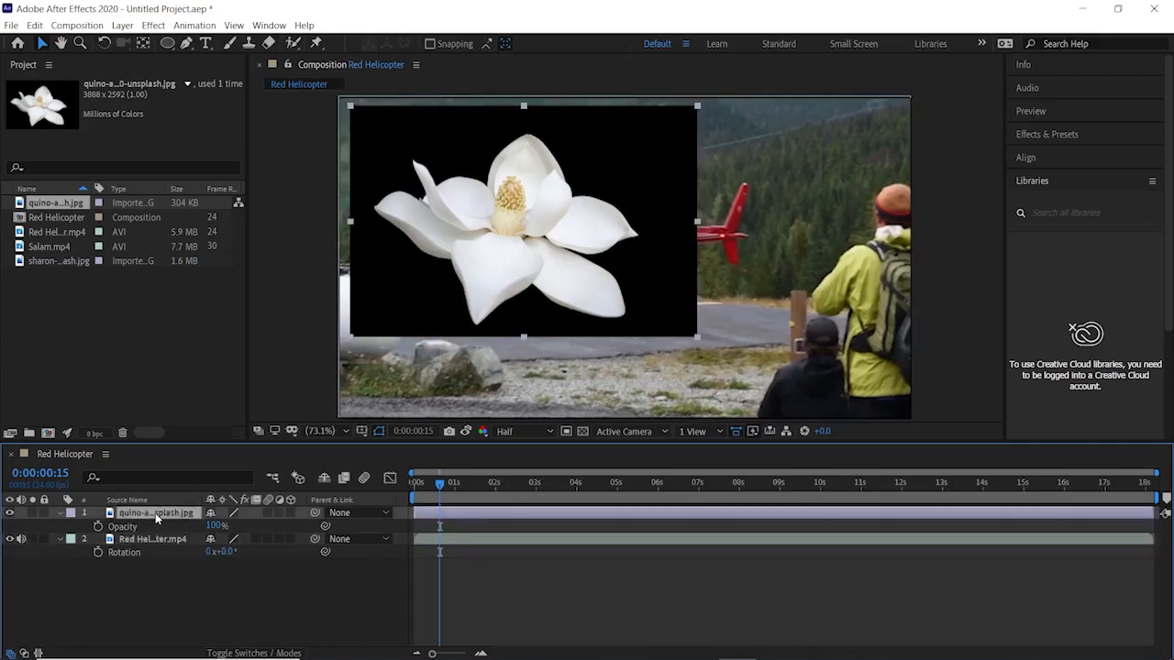
pyautogui.hotkey('ctrl', 'Home')
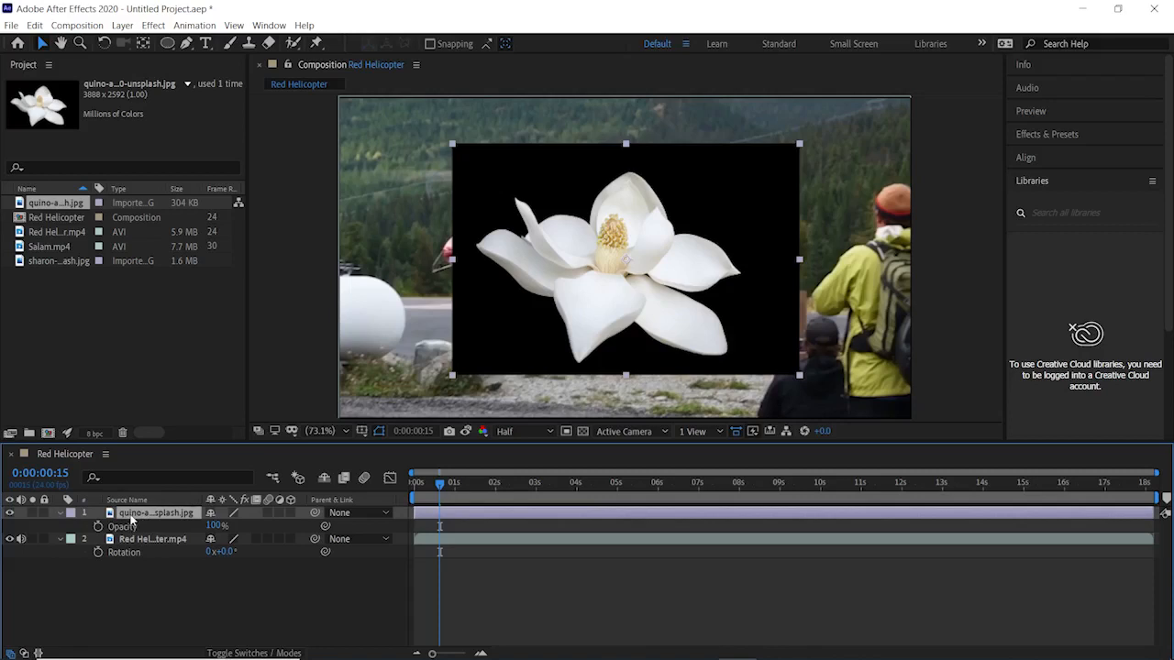
pyautogui.hotkey('shift', 's')
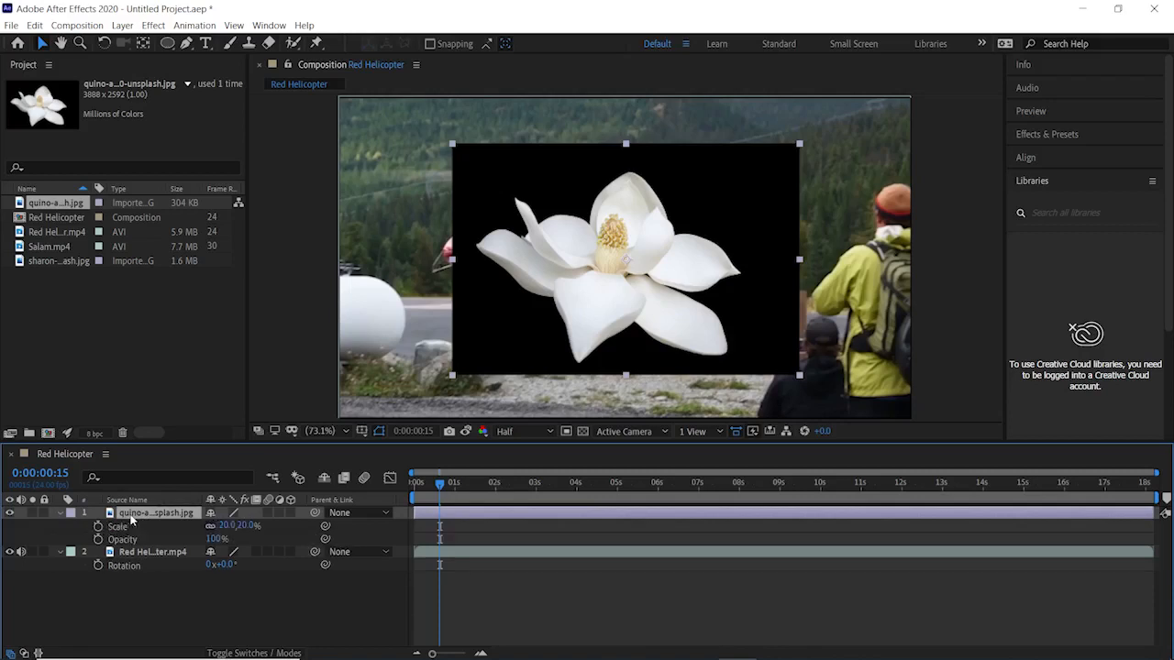
pyautogui.hotkey('shift', 'p')
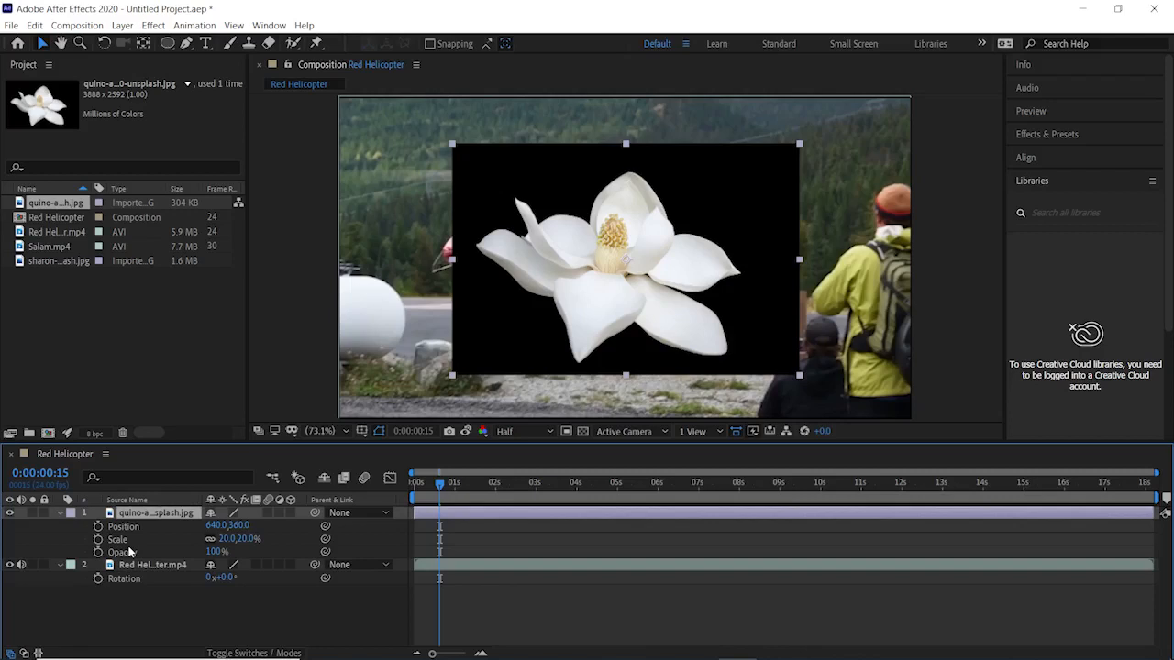
# Collapse both layers' properties, switch the timeline's name column to Layer Name, and select the flower layer.
pyautogui.click(61, 513)
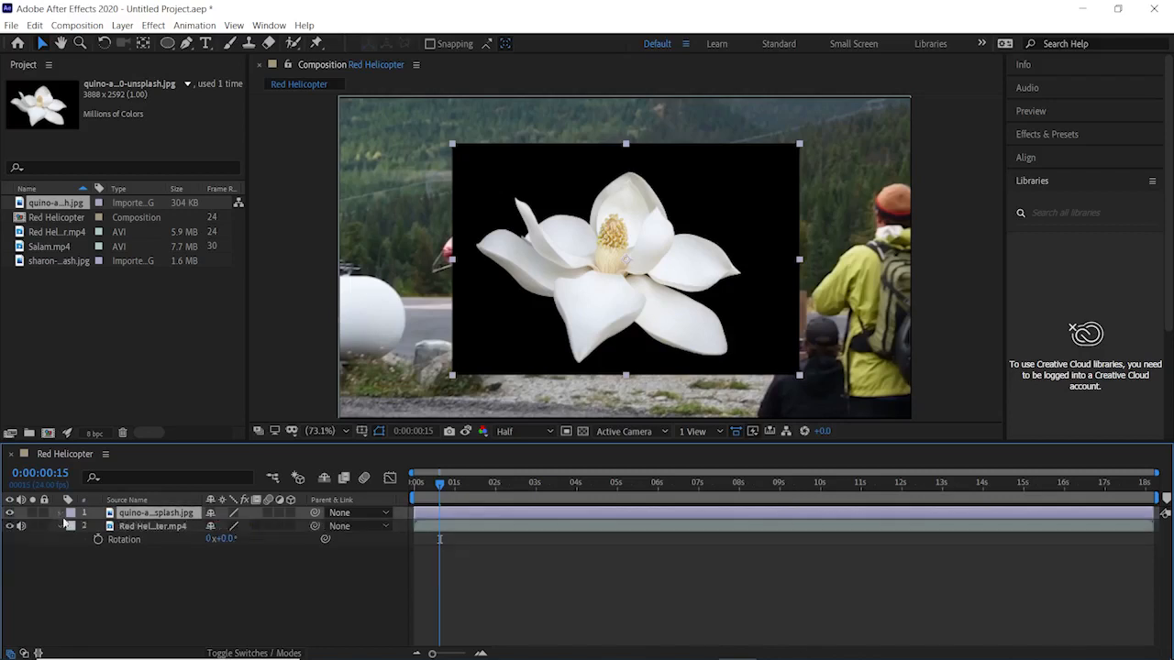
pyautogui.click(61, 526)
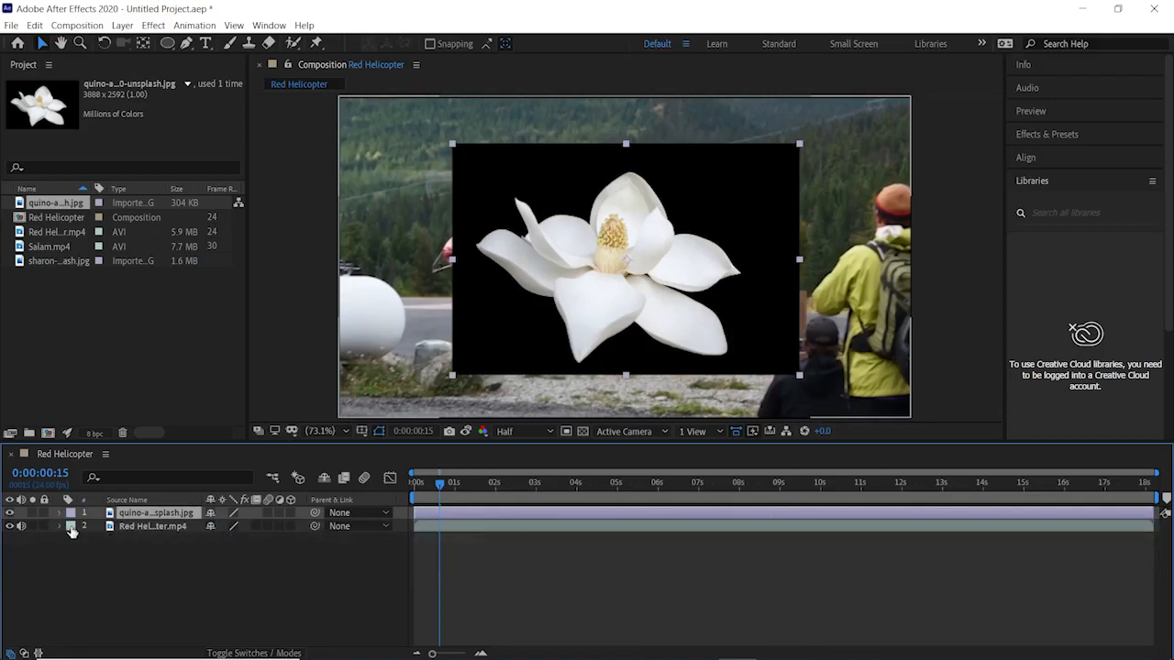
pyautogui.click(152, 555)
pyautogui.click(143, 502)
pyautogui.click(145, 512)
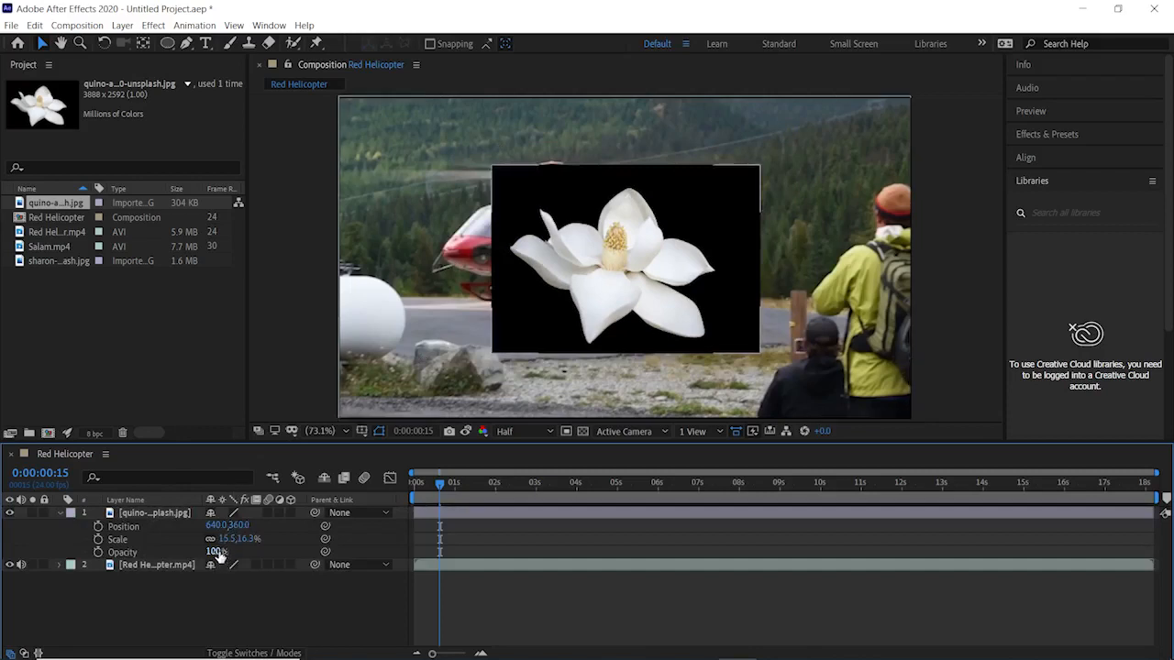
# Lower the white flower layer's opacity to 69%, and restore it to 100%.
pyautogui.moveTo(218, 557); pyautogui.dragTo(178, 557)
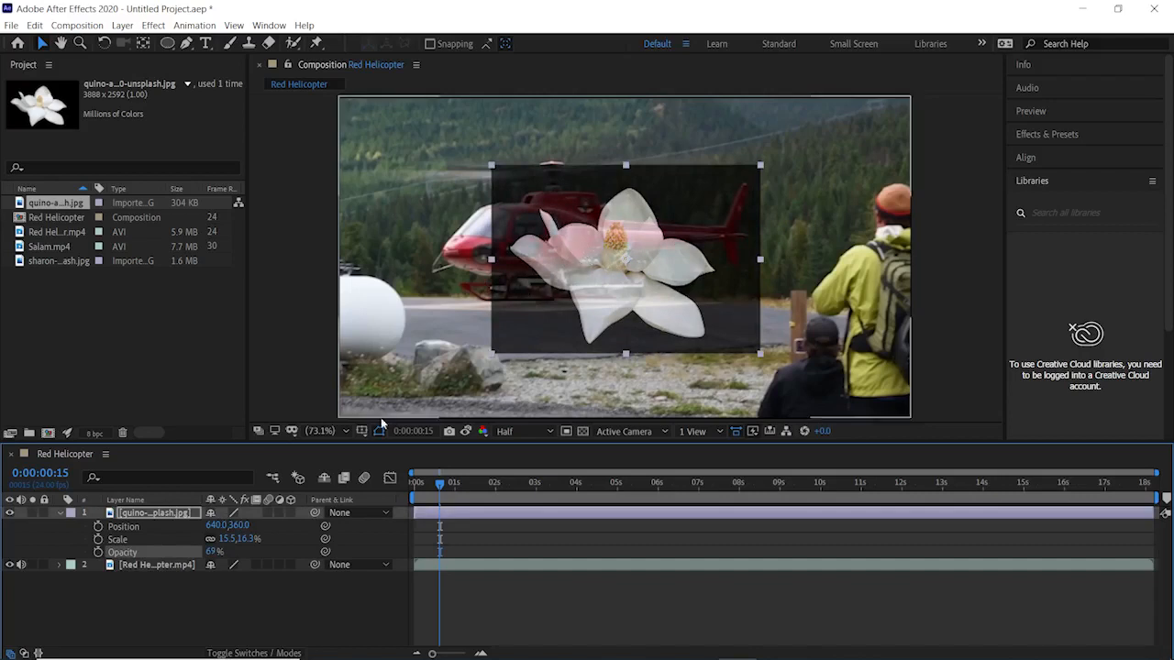
pyautogui.moveTo(210, 551); pyautogui.dragTo(238, 550)
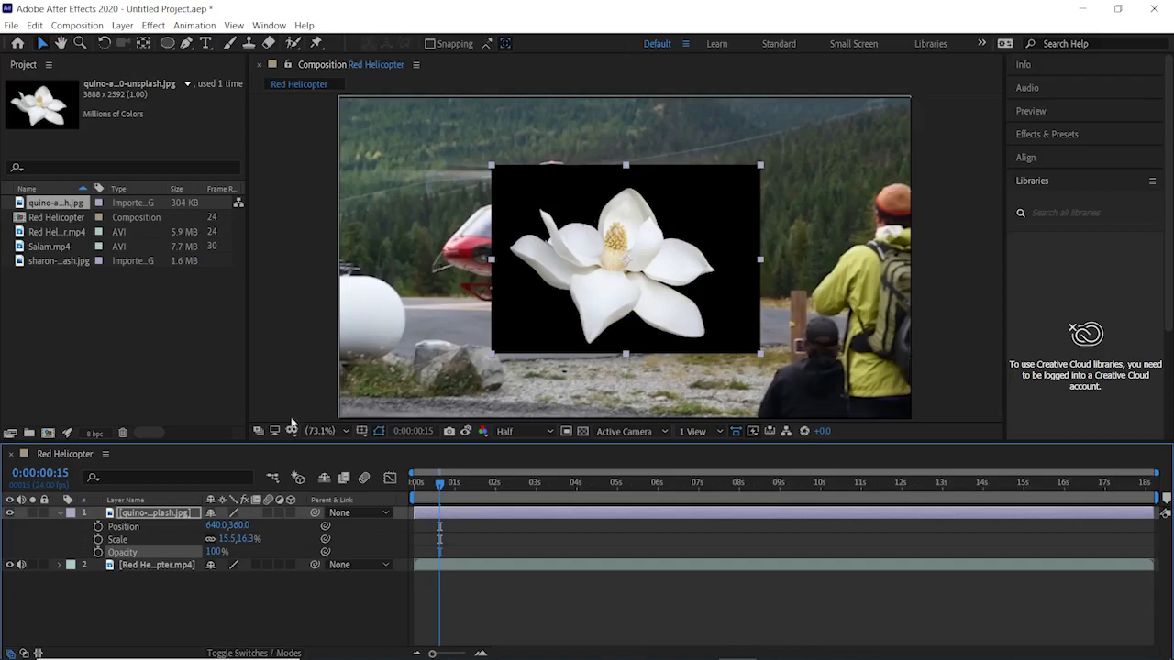
# Set the white flower layer's blending mode to Screen and move the layer to about 974, 209 in the composition.
pyautogui.click(147, 515)
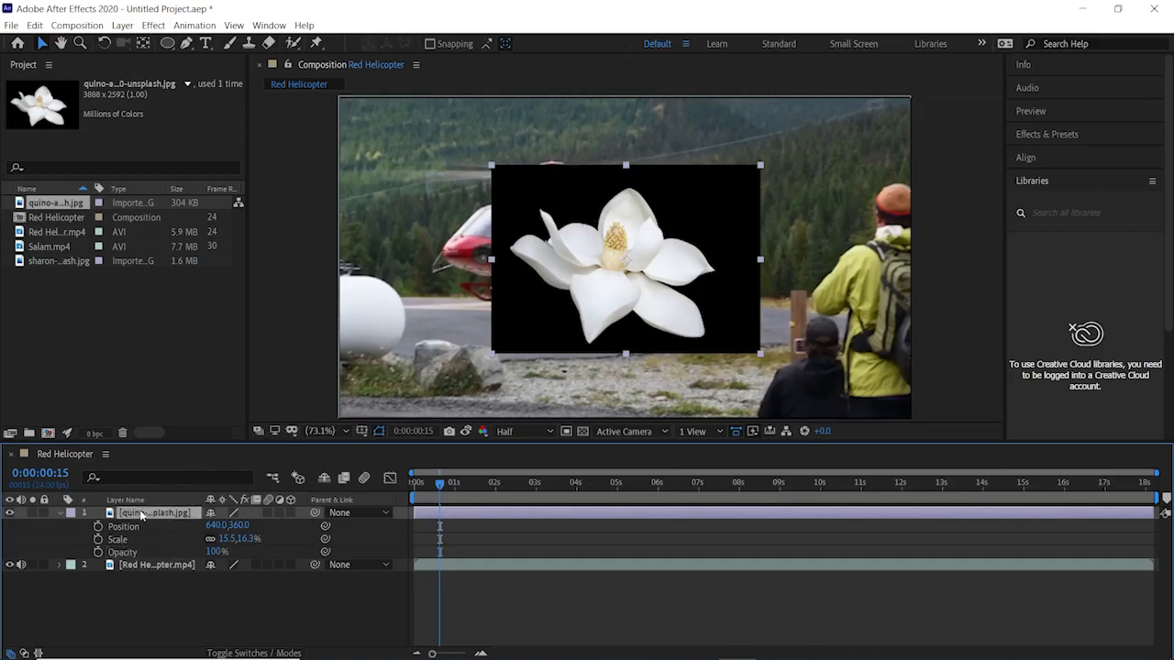
pyautogui.rightClick(143, 515)
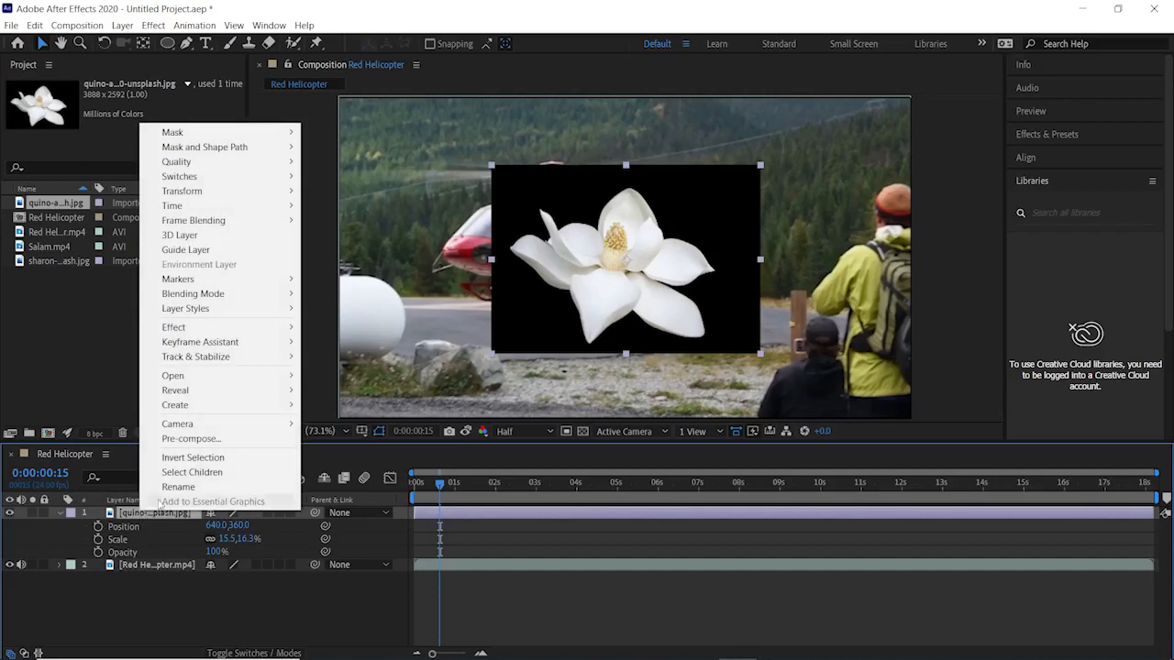
pyautogui.moveTo(247, 295)
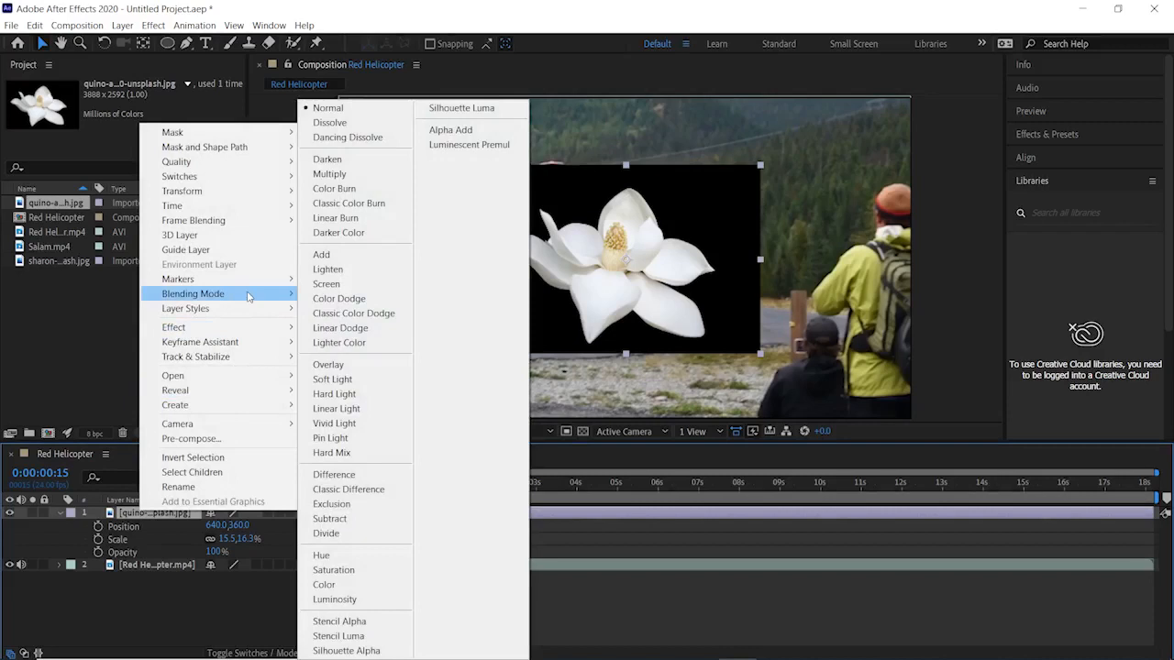
pyautogui.click(321, 284)
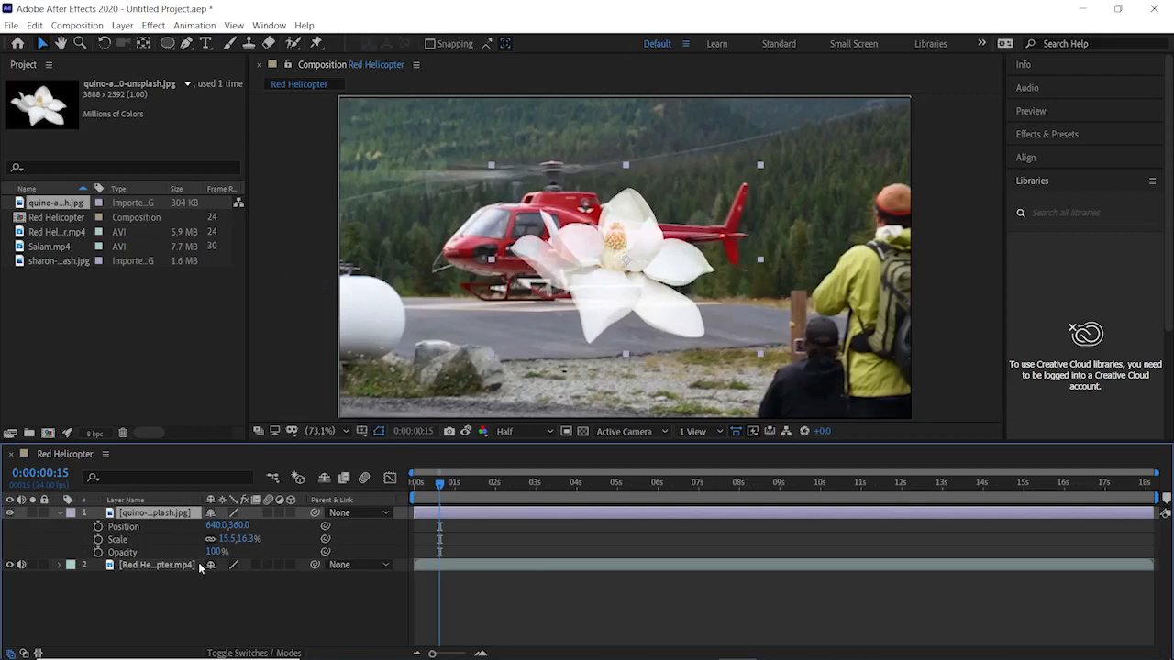
pyautogui.moveTo(612, 295); pyautogui.dragTo(758, 227)
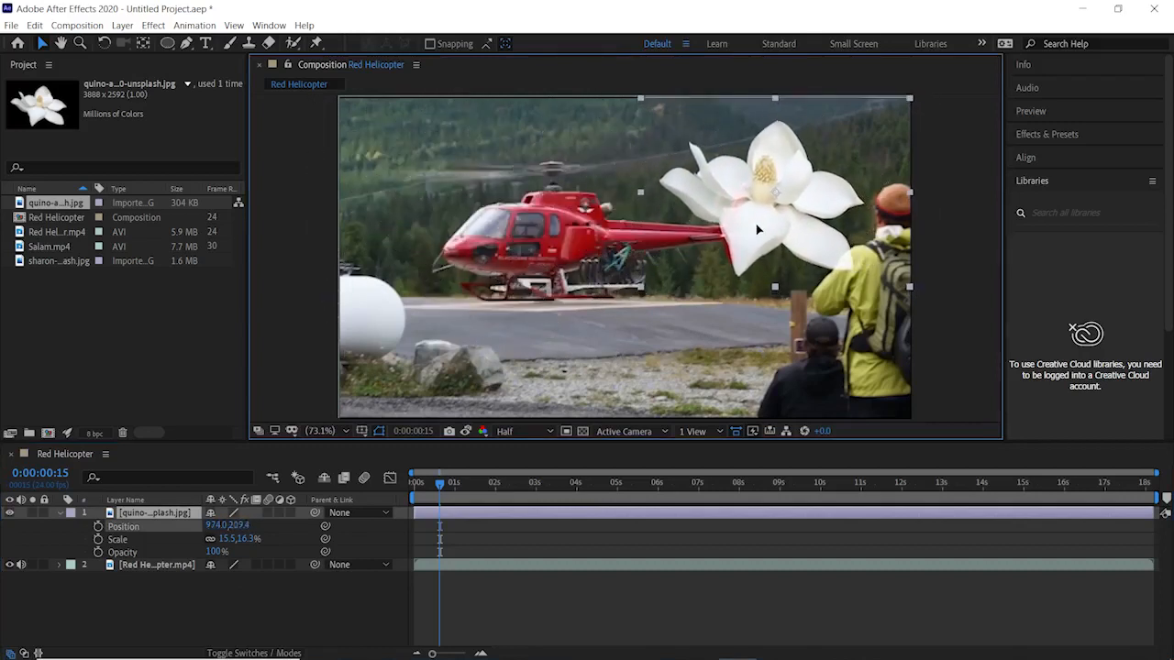
# Add the multicoloured flower image (sharon-…jpg) to the Red Helicopter composition and place it as the topmost layer.
pyautogui.click(154, 345)
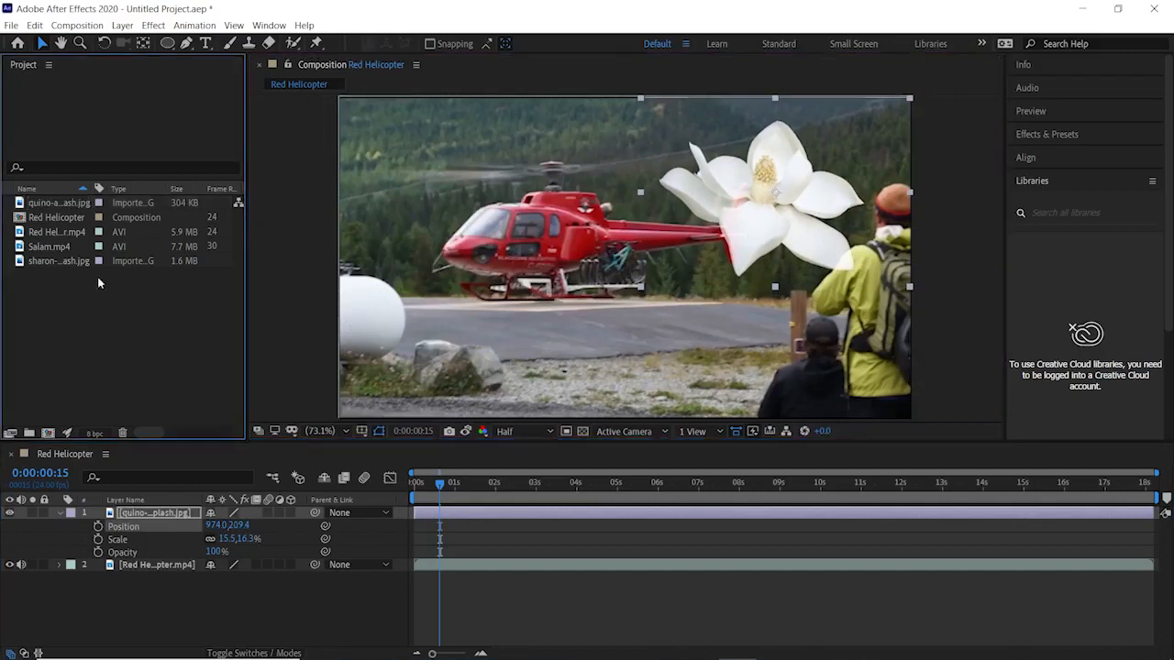
pyautogui.click(68, 235)
pyautogui.click(52, 245)
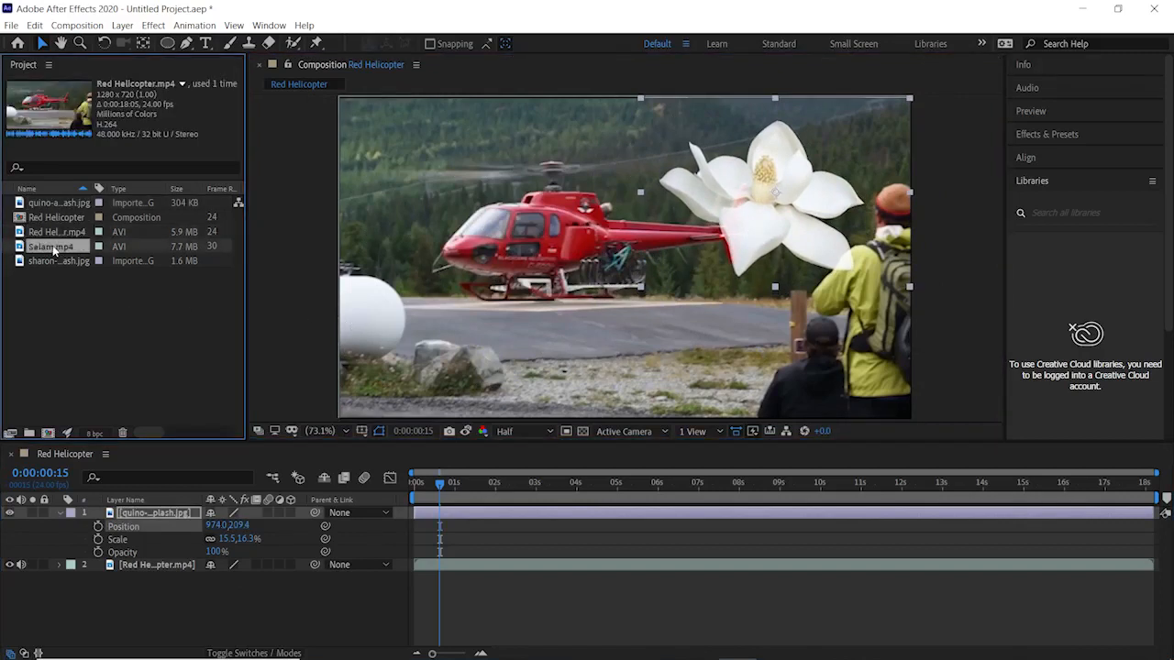
pyautogui.click(53, 264)
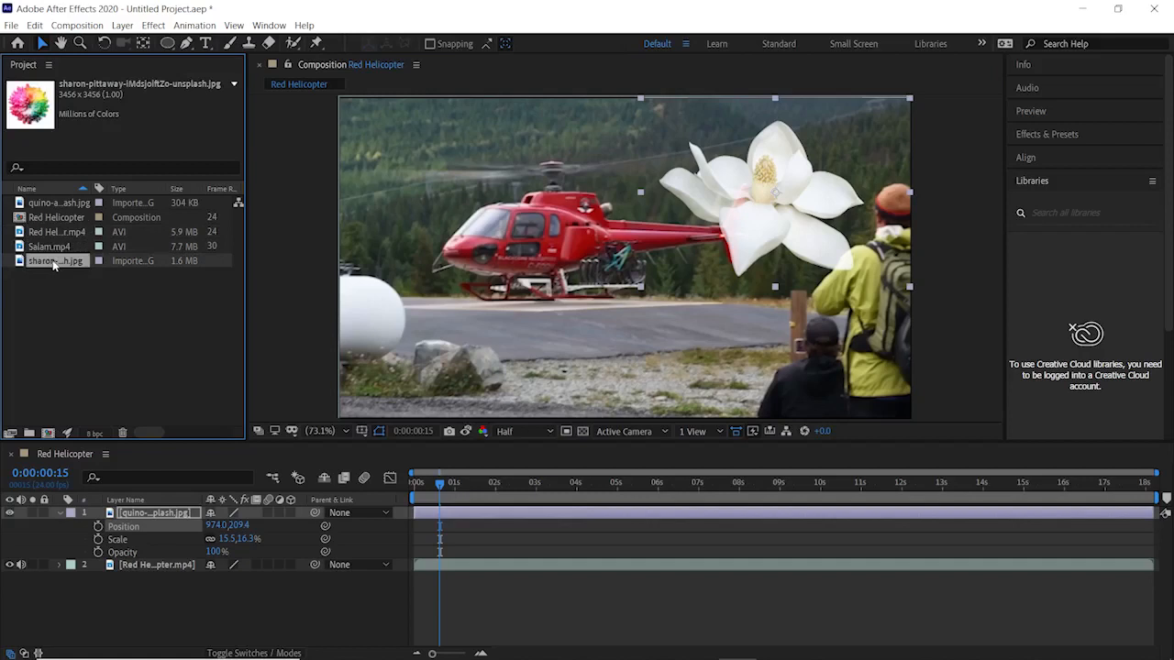
pyautogui.moveTo(53, 265); pyautogui.dragTo(111, 586)
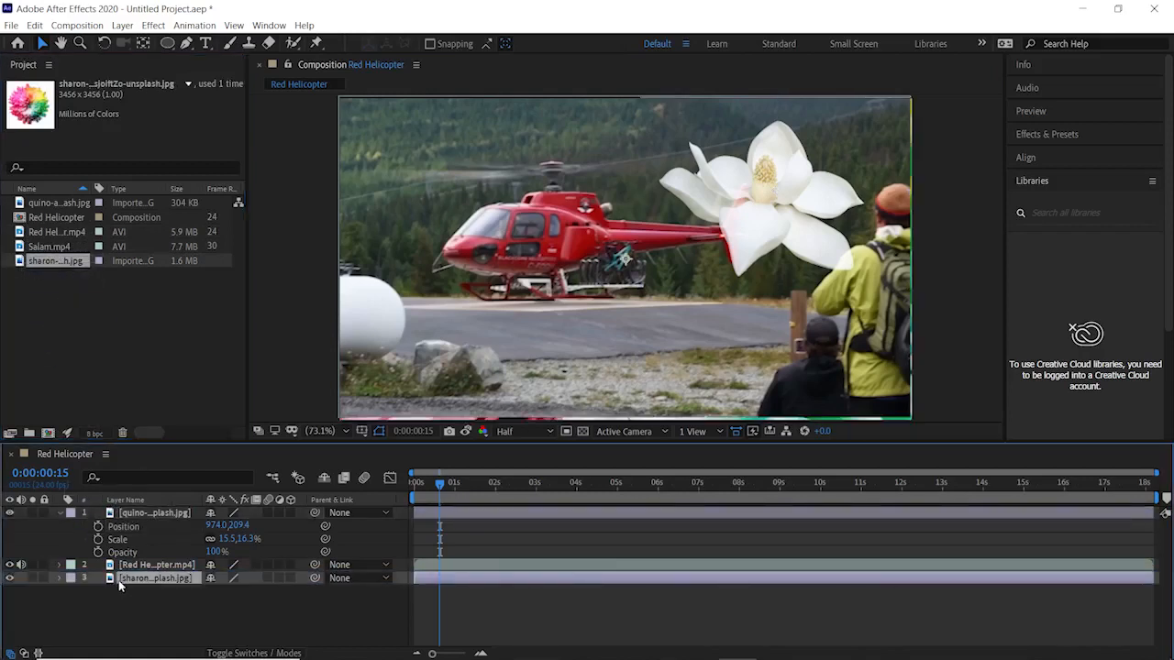
pyautogui.moveTo(119, 585); pyautogui.dragTo(120, 530)
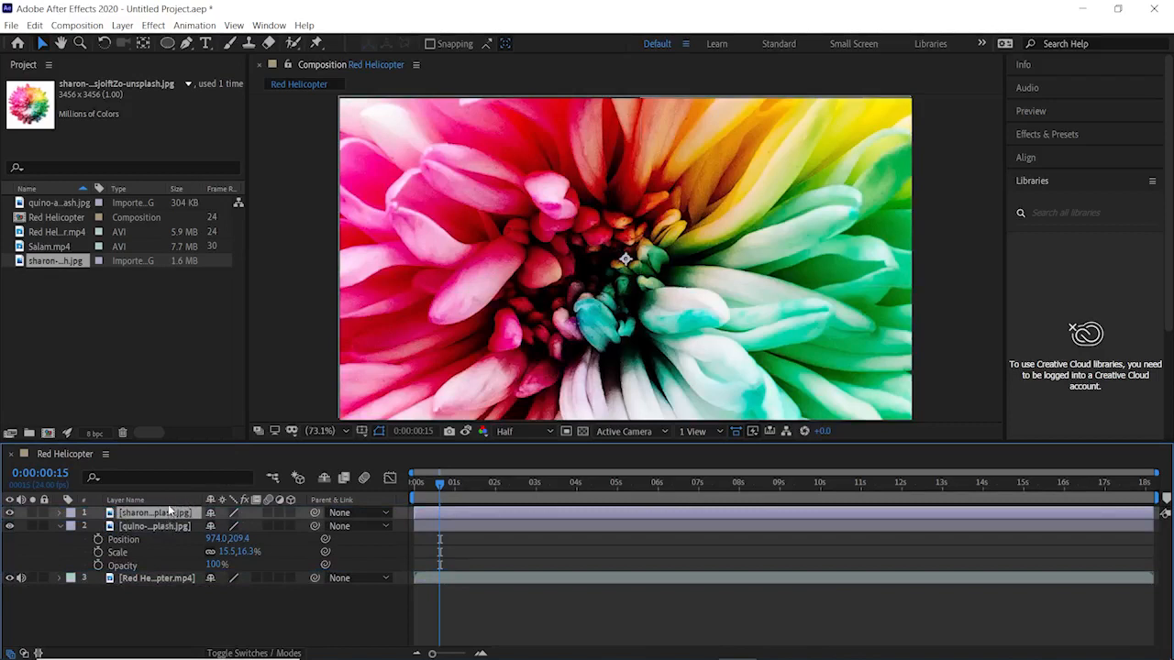
# Show the multicoloured flower layer's Scale property and reduce the layer to 16%.
pyautogui.press('s')
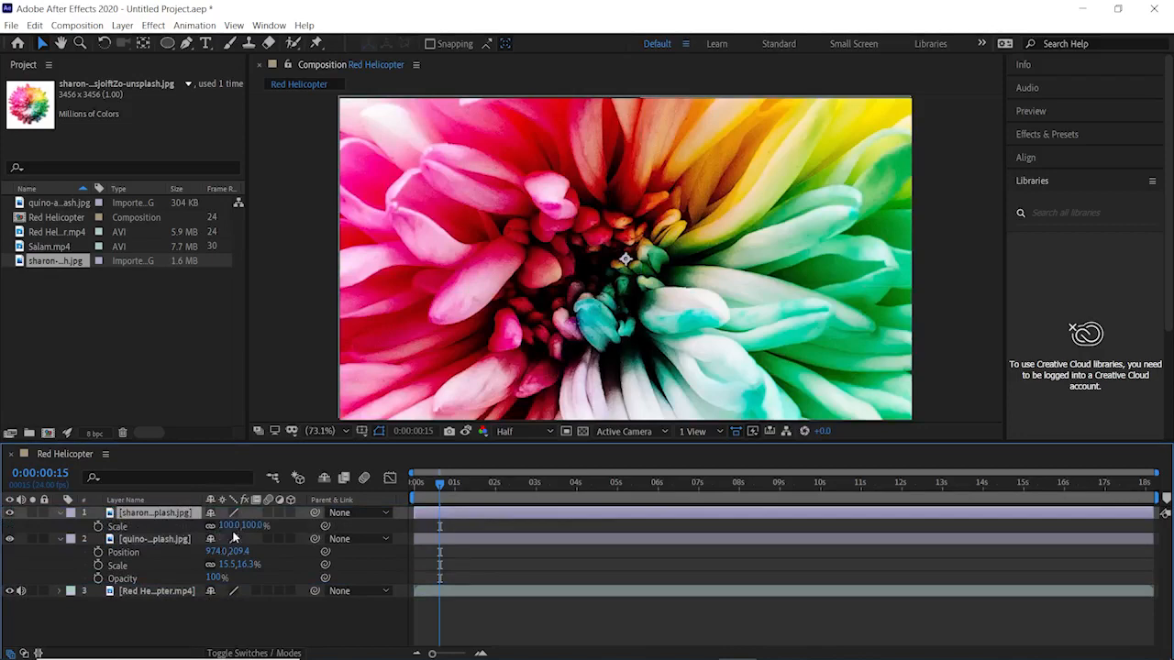
pyautogui.click(244, 528)
pyautogui.write('86')
pyautogui.press('Return')
pyautogui.moveTo(221, 526); pyautogui.dragTo(176, 525)
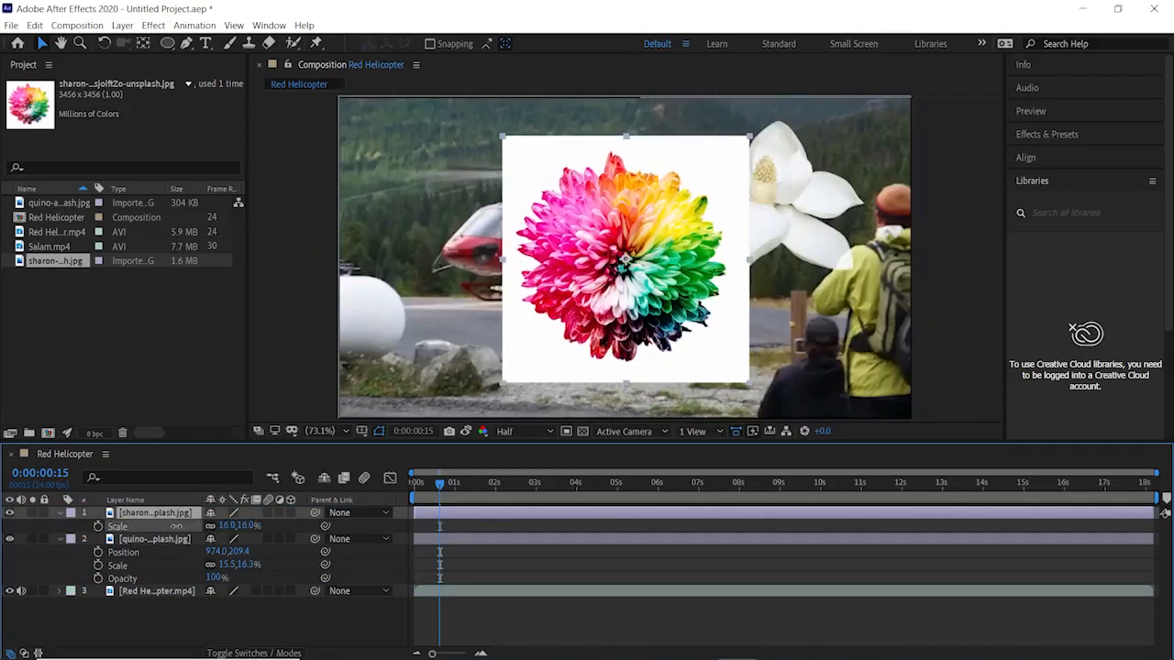
# Set the multicoloured flower layer's blending mode to Color Burn and move the layer to the frame's upper-left area.
pyautogui.rightClick(152, 518)
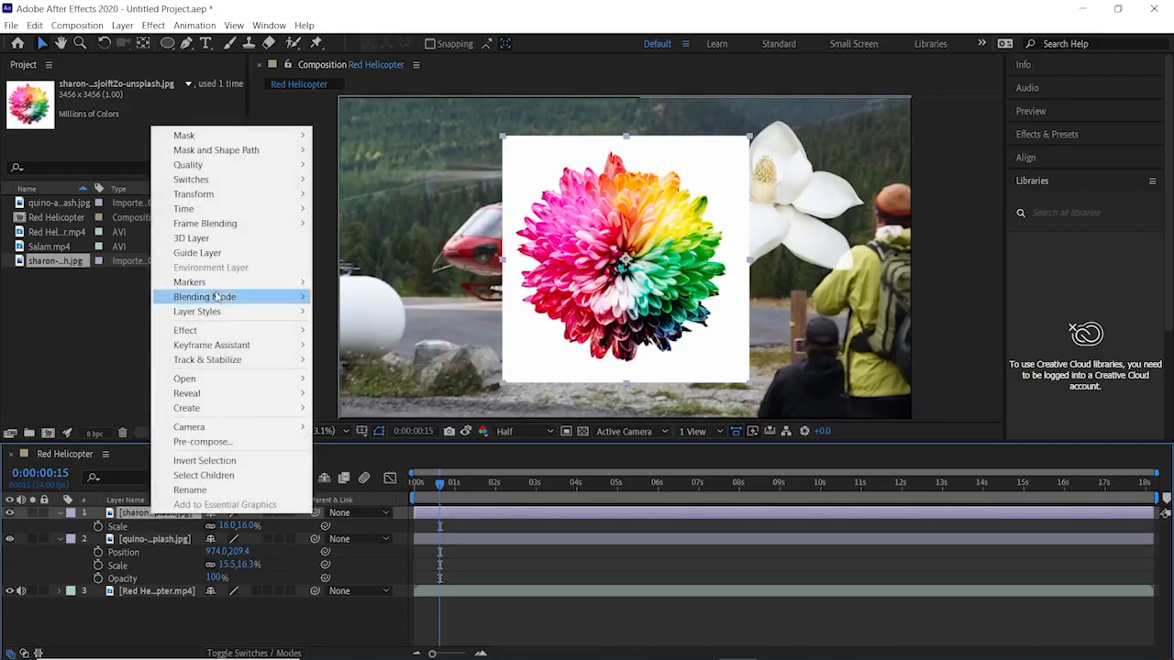
pyautogui.moveTo(231, 230)
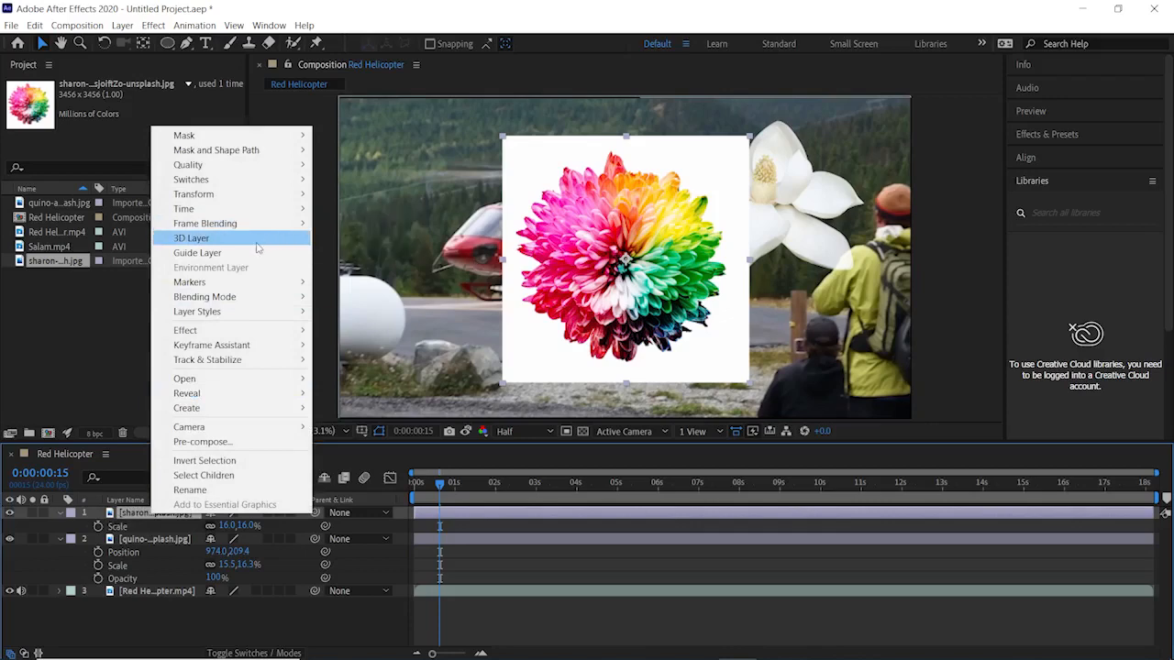
pyautogui.moveTo(253, 296)
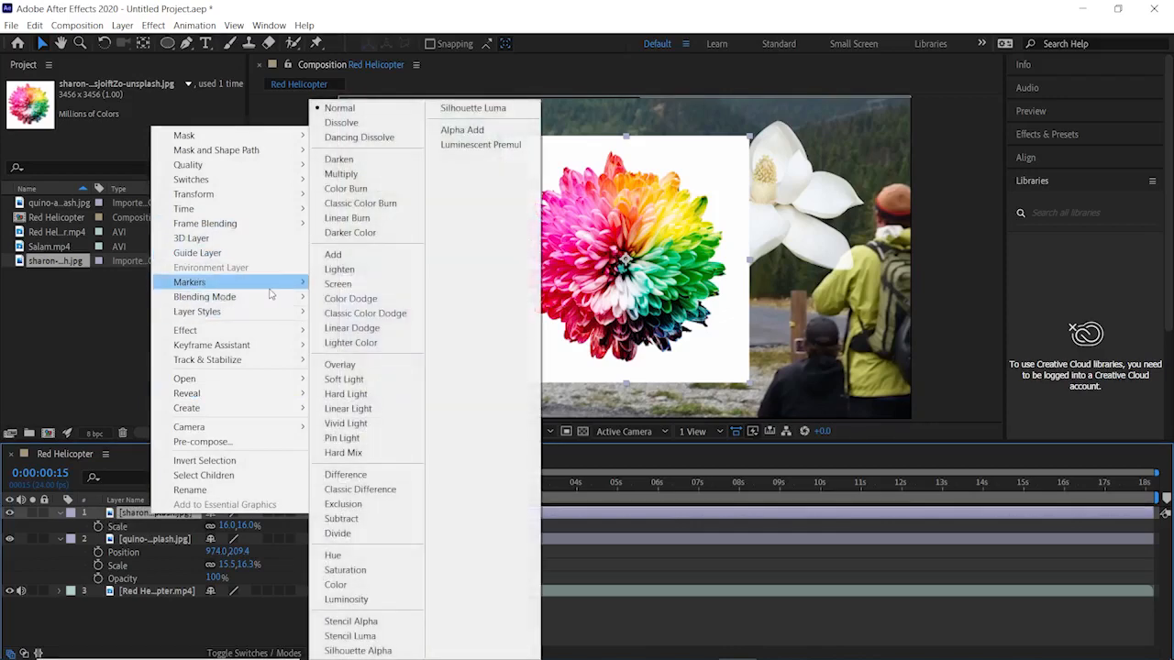
pyautogui.click(348, 189)
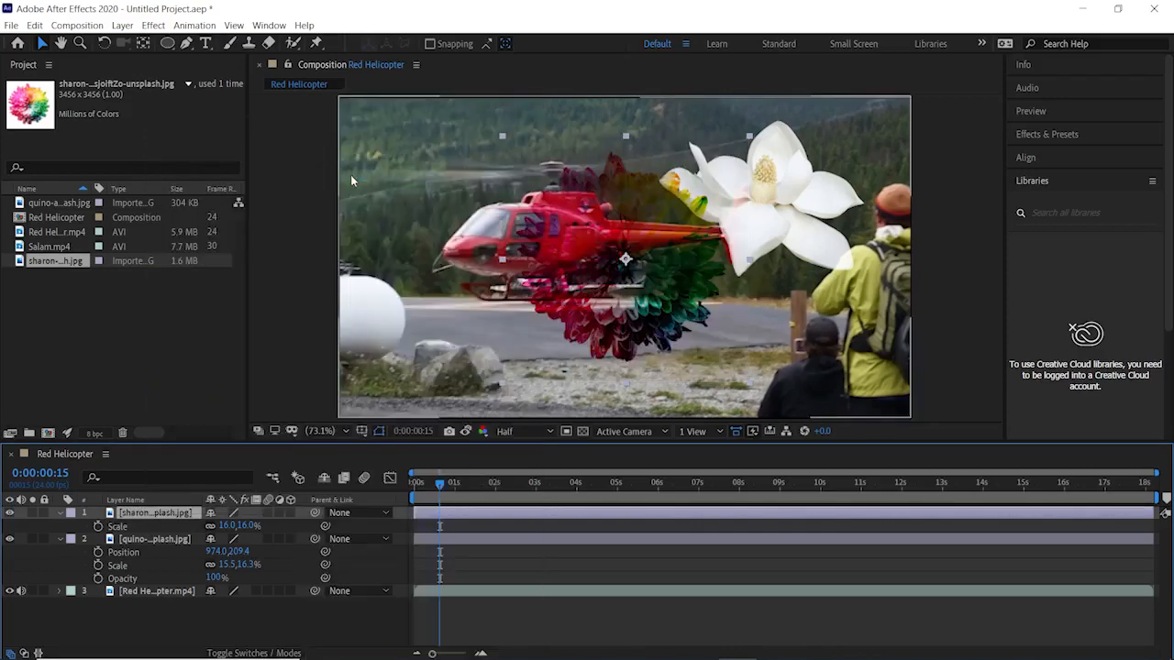
pyautogui.moveTo(638, 319); pyautogui.dragTo(450, 254)
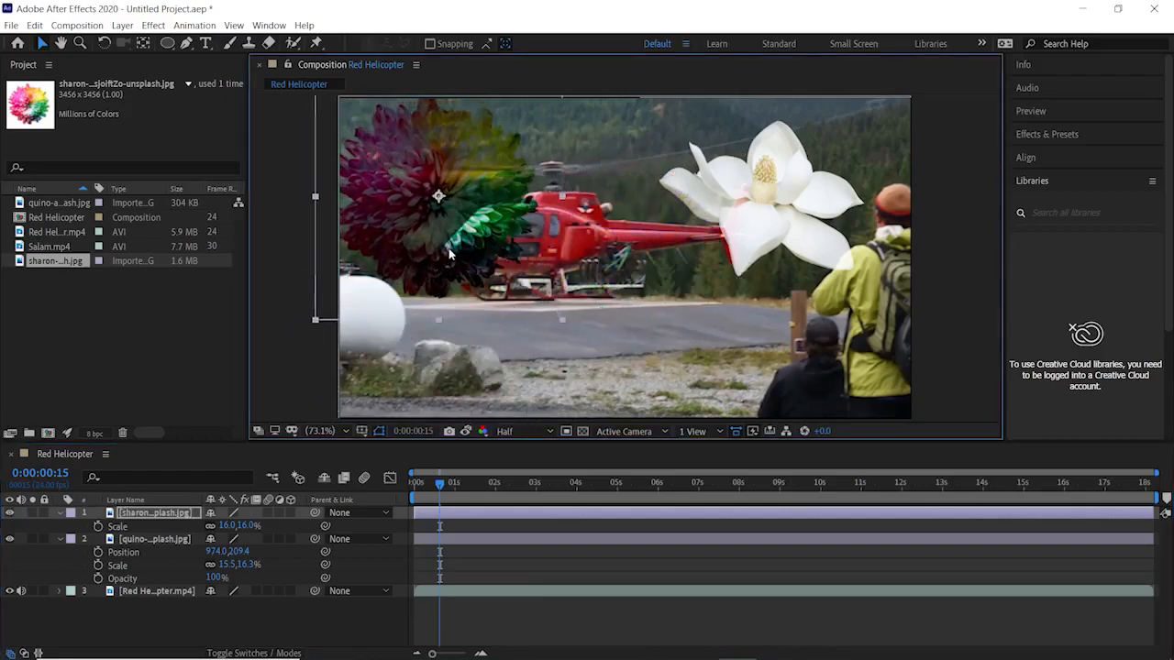
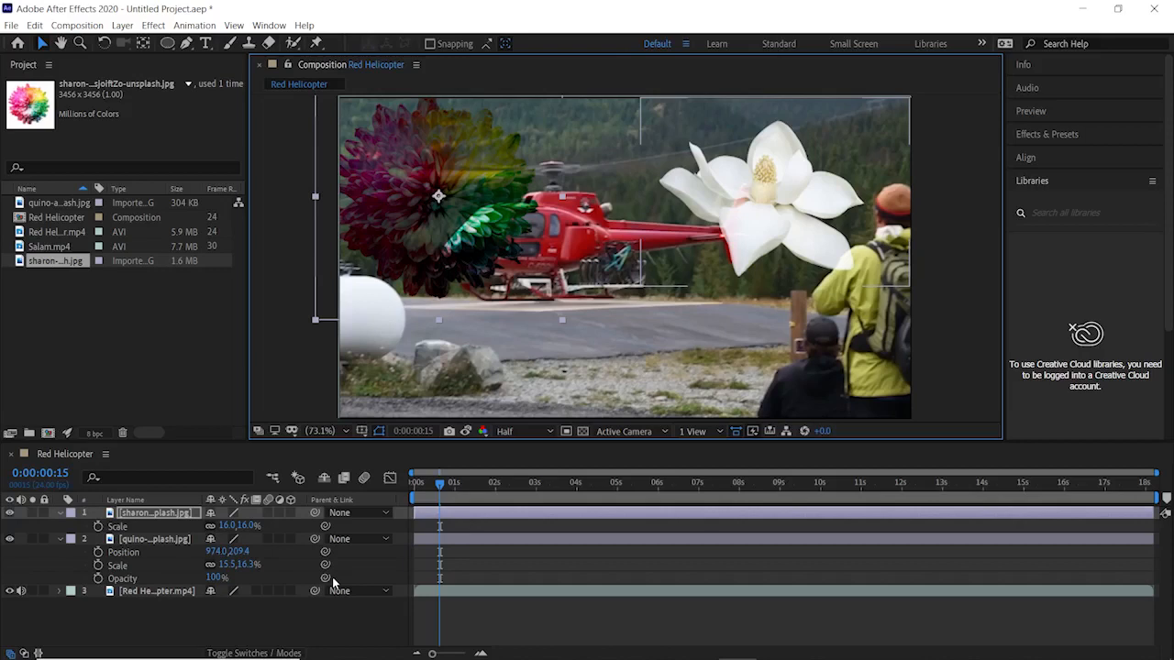
# Delete both flower layers and the helicopter footage layer from the Red Helicopter composition.
pyautogui.moveTo(563, 621); pyautogui.dragTo(496, 508)
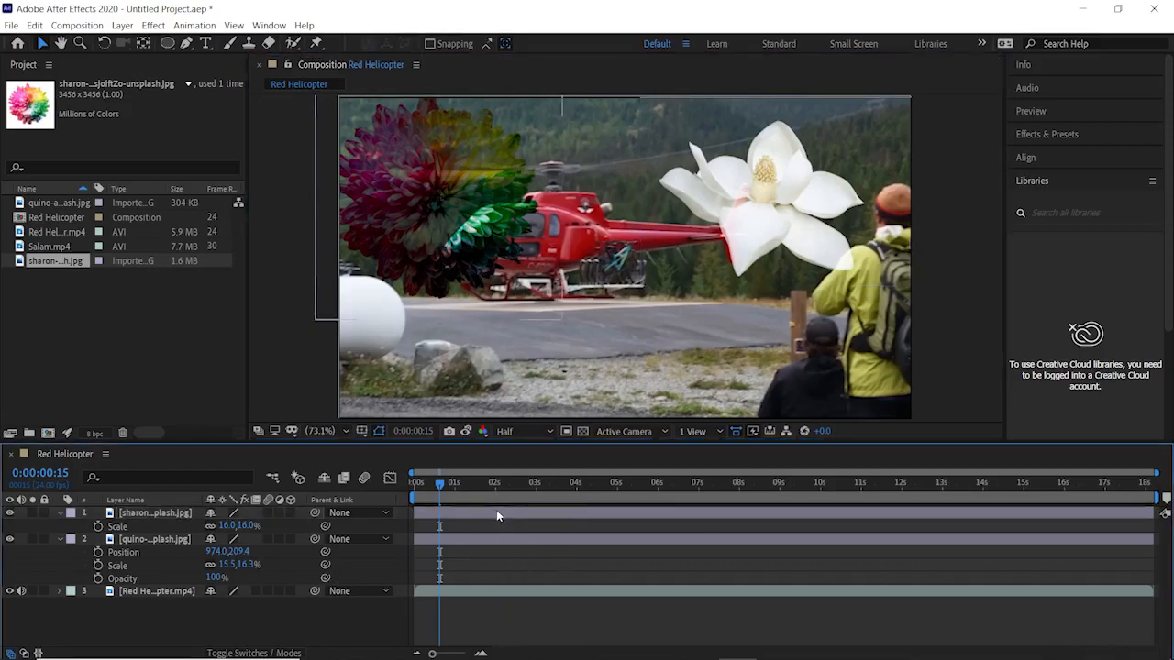
pyautogui.click(497, 516)
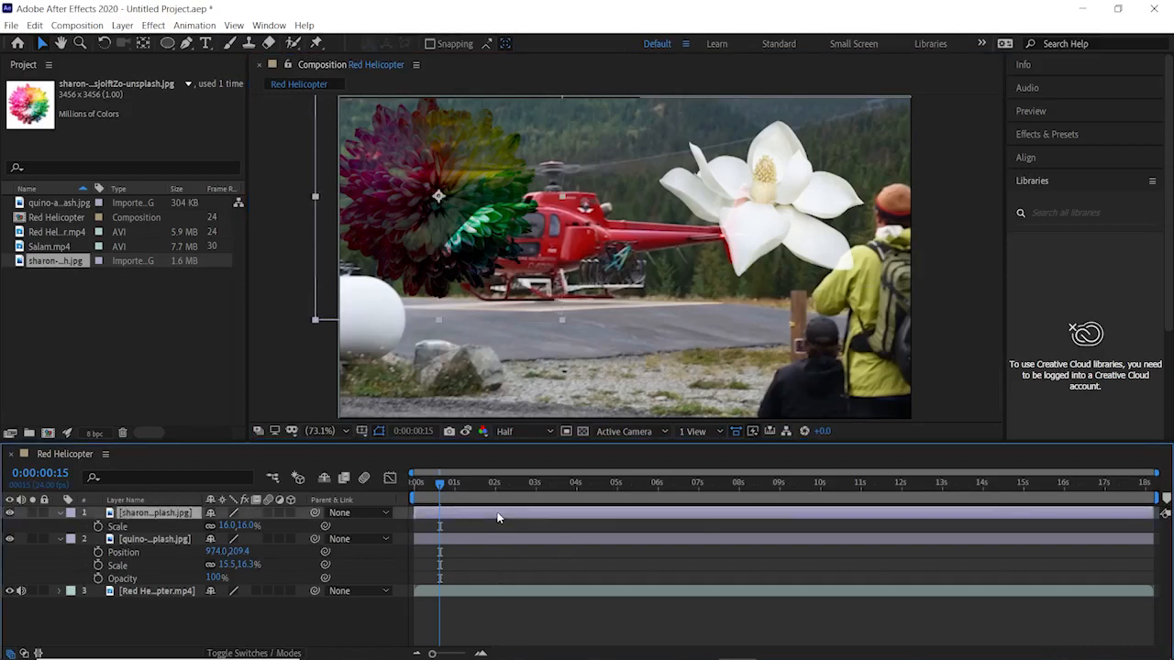
pyautogui.press('Delete')
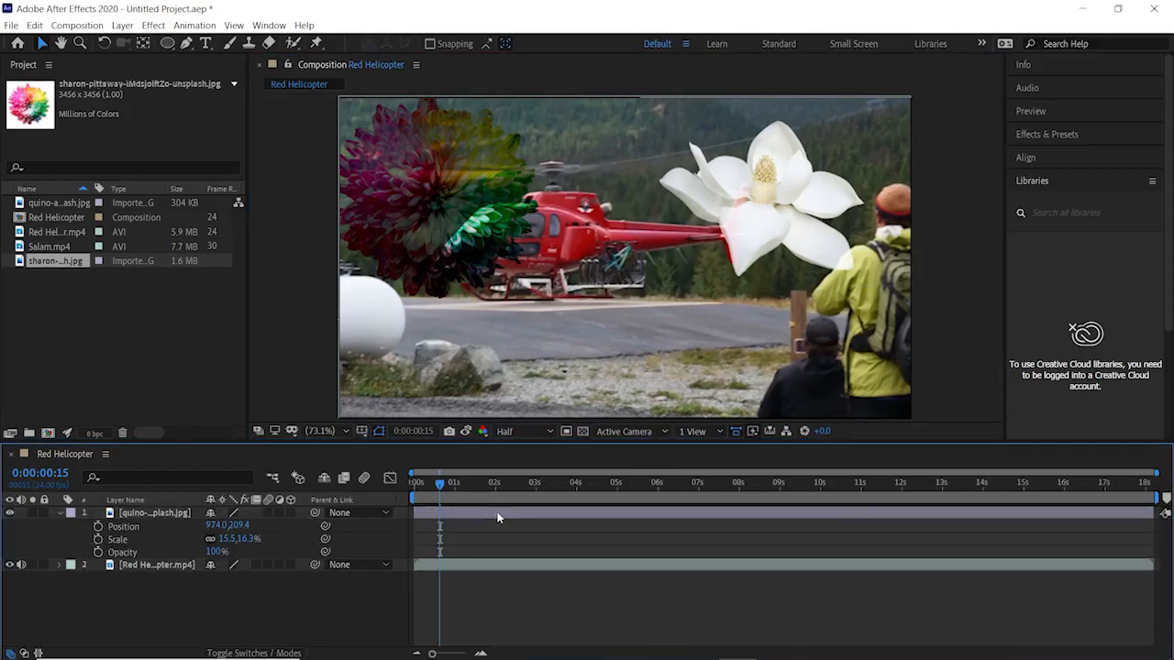
pyautogui.click(497, 518)
pyautogui.press('Delete')
pyautogui.click(498, 519)
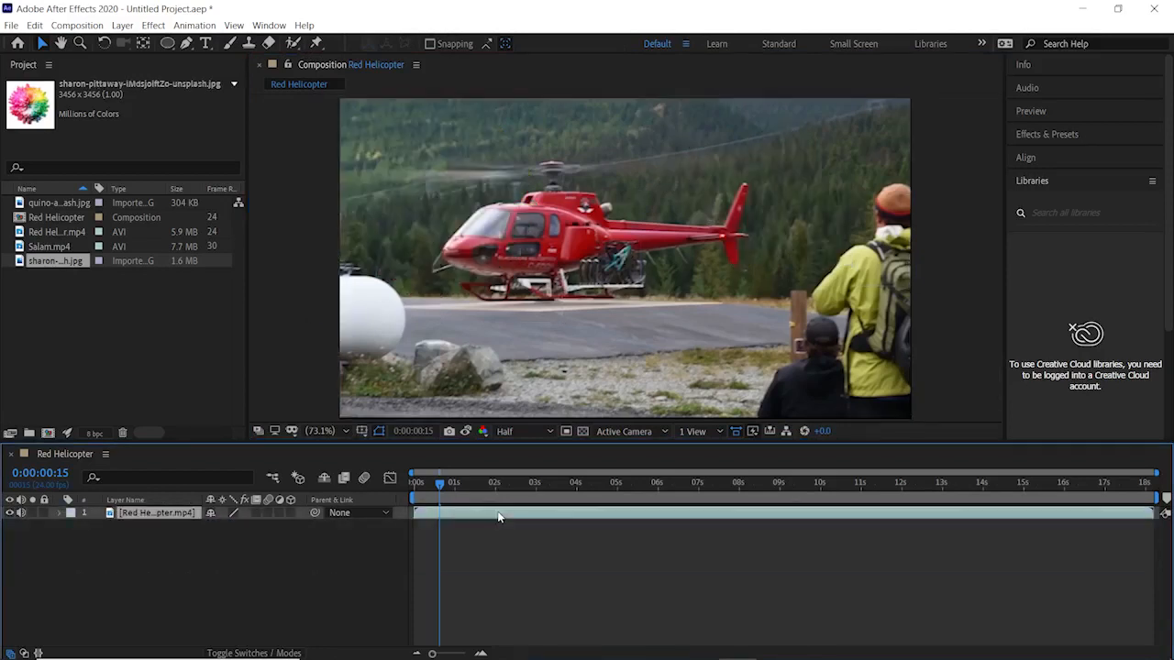
pyautogui.press('Delete')
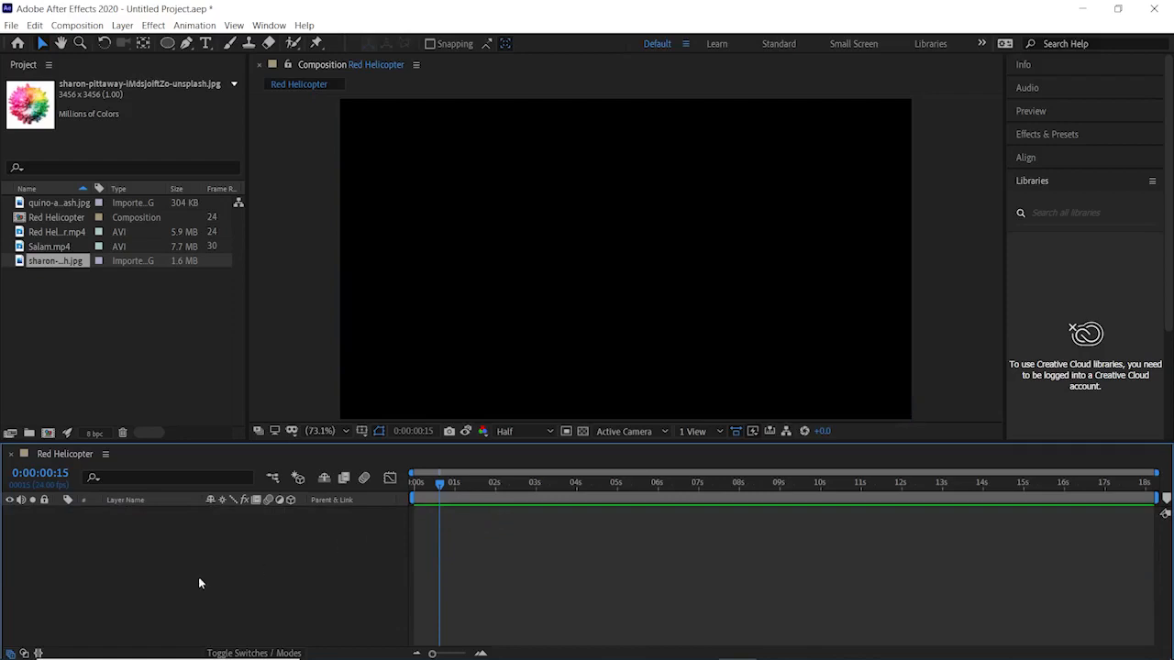
# Add the white flower image to the emptied composition and scale its layer down to 11%.
pyautogui.click(108, 305)
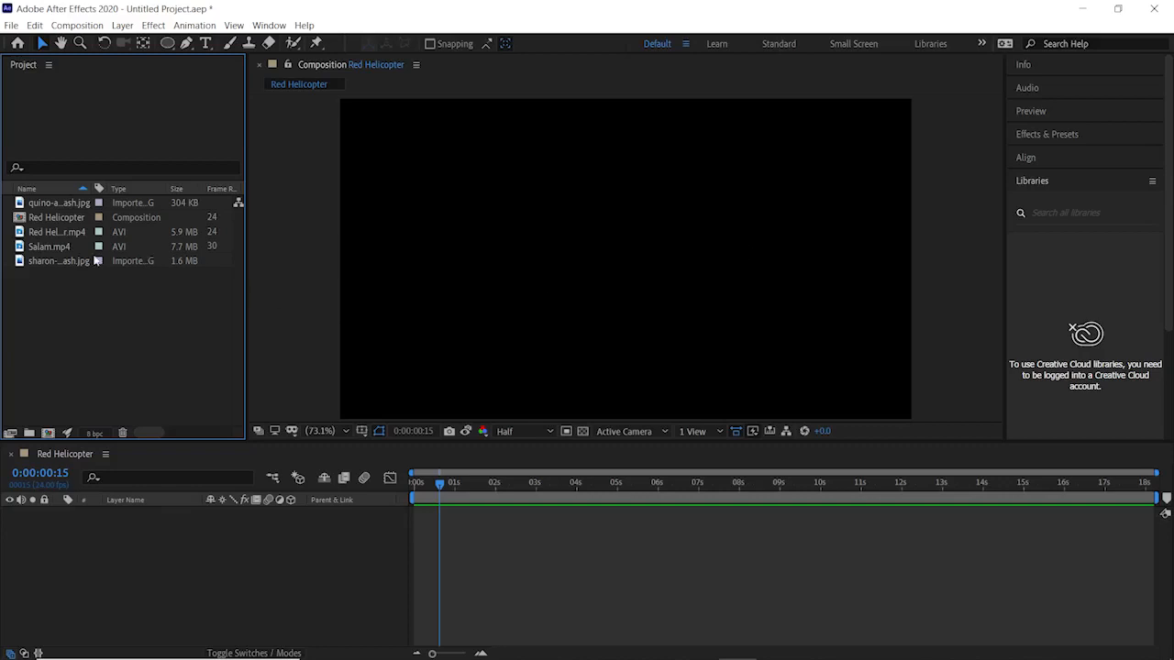
pyautogui.click(61, 261)
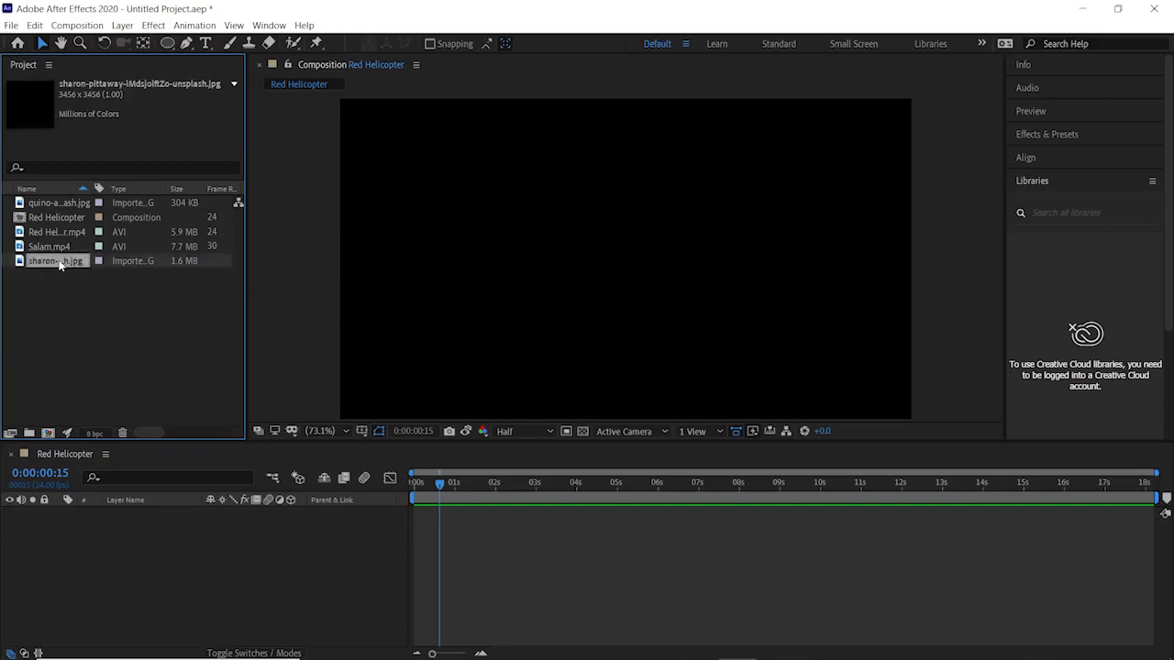
pyautogui.click(61, 203)
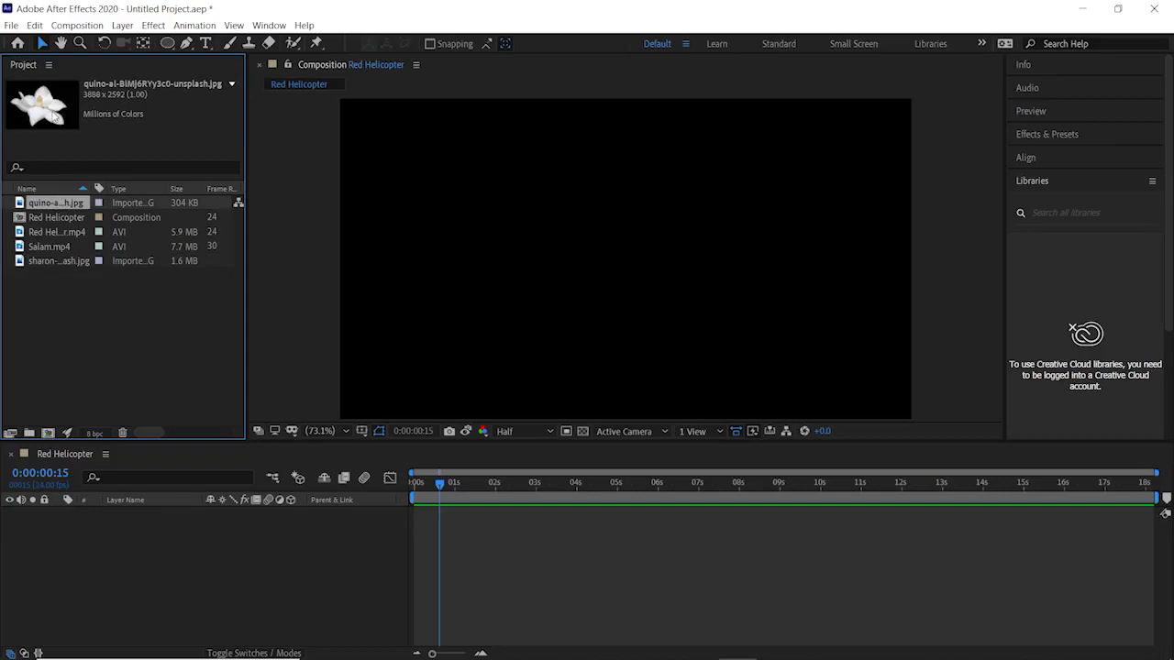
pyautogui.moveTo(56, 116); pyautogui.dragTo(92, 567)
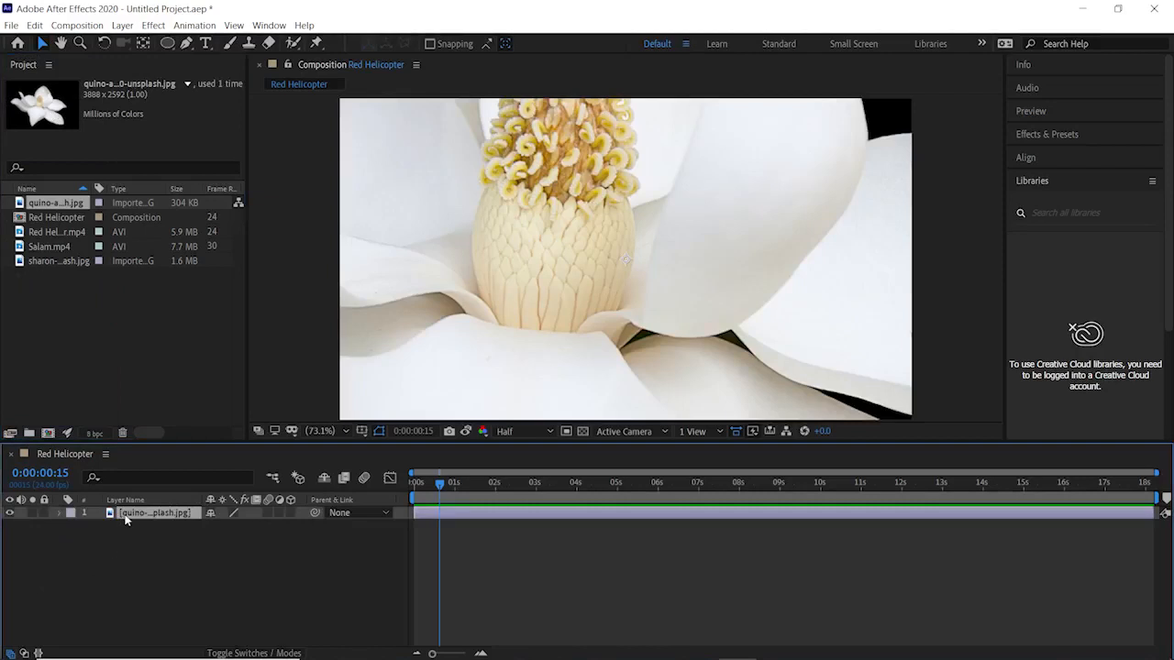
pyautogui.press('s')
pyautogui.moveTo(243, 525); pyautogui.dragTo(209, 524)
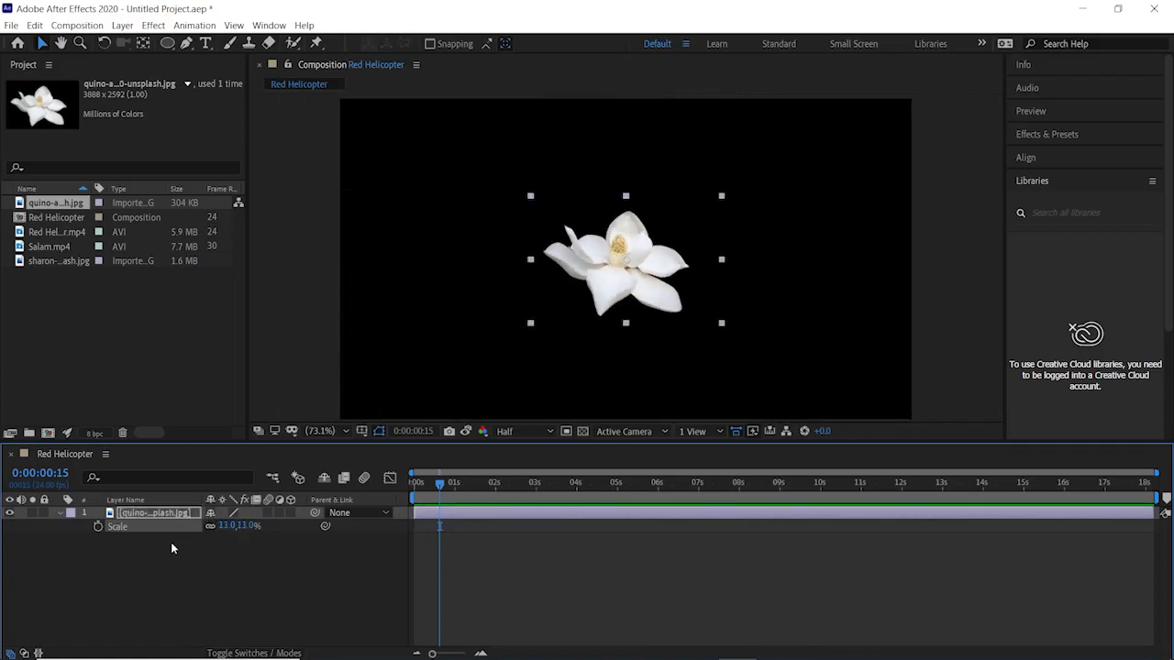
# Turn on the composition's transparency grid and set the white flower layer's blending mode to Screen.
pyautogui.click(581, 432)
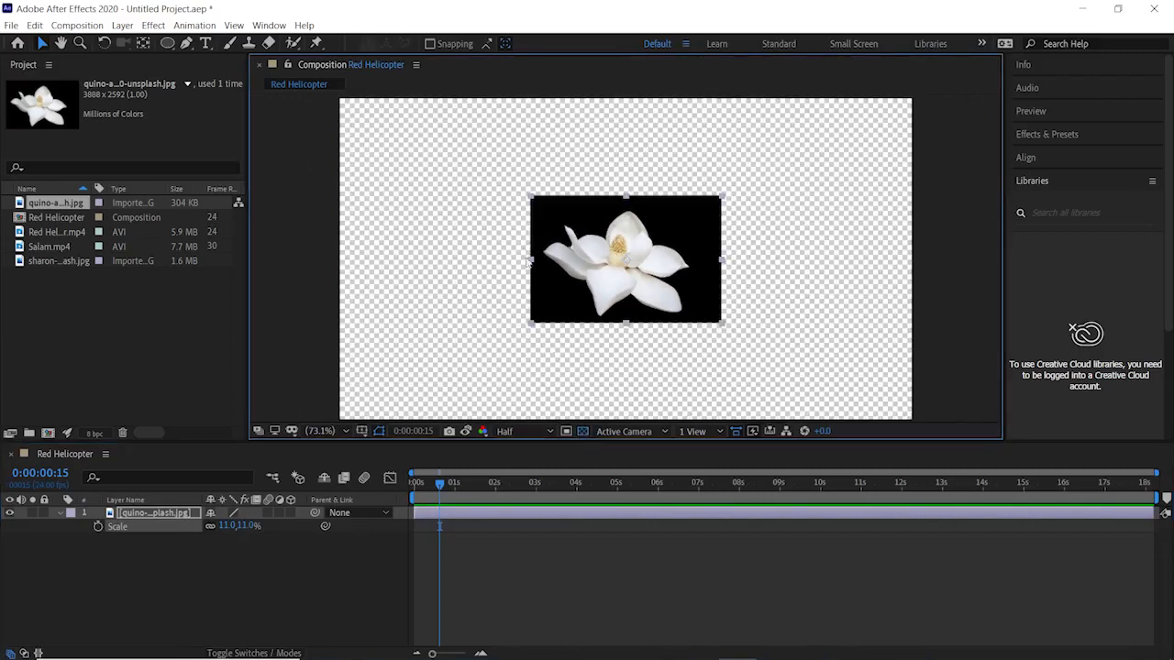
pyautogui.rightClick(179, 513)
pyautogui.moveTo(309, 302)
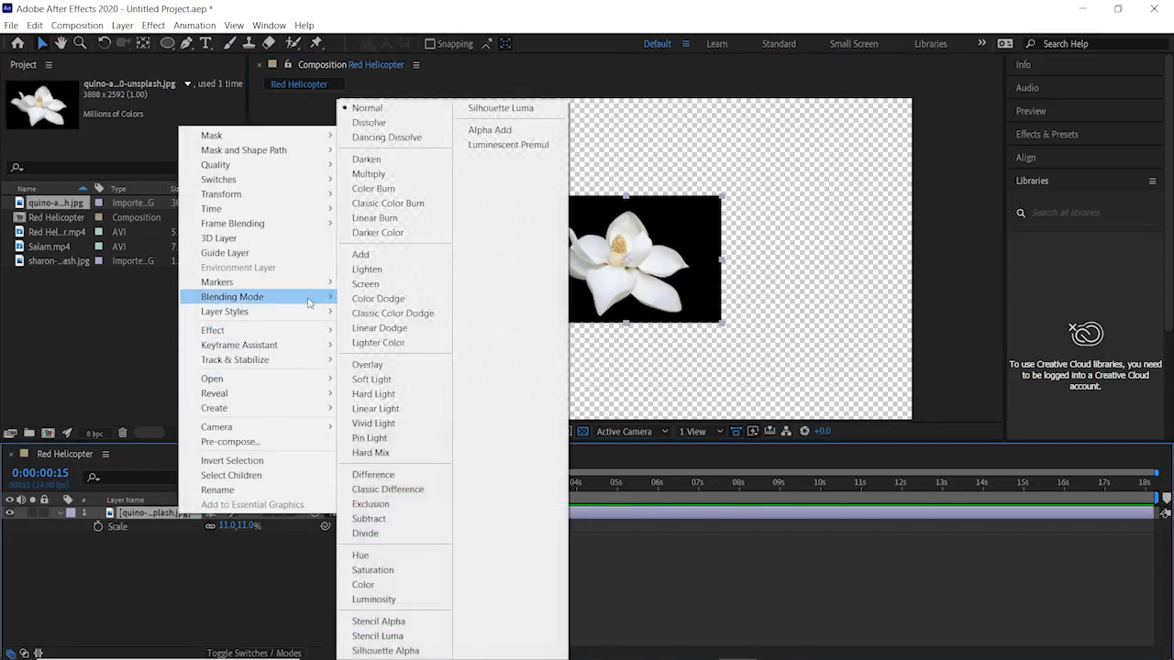
pyautogui.click(376, 288)
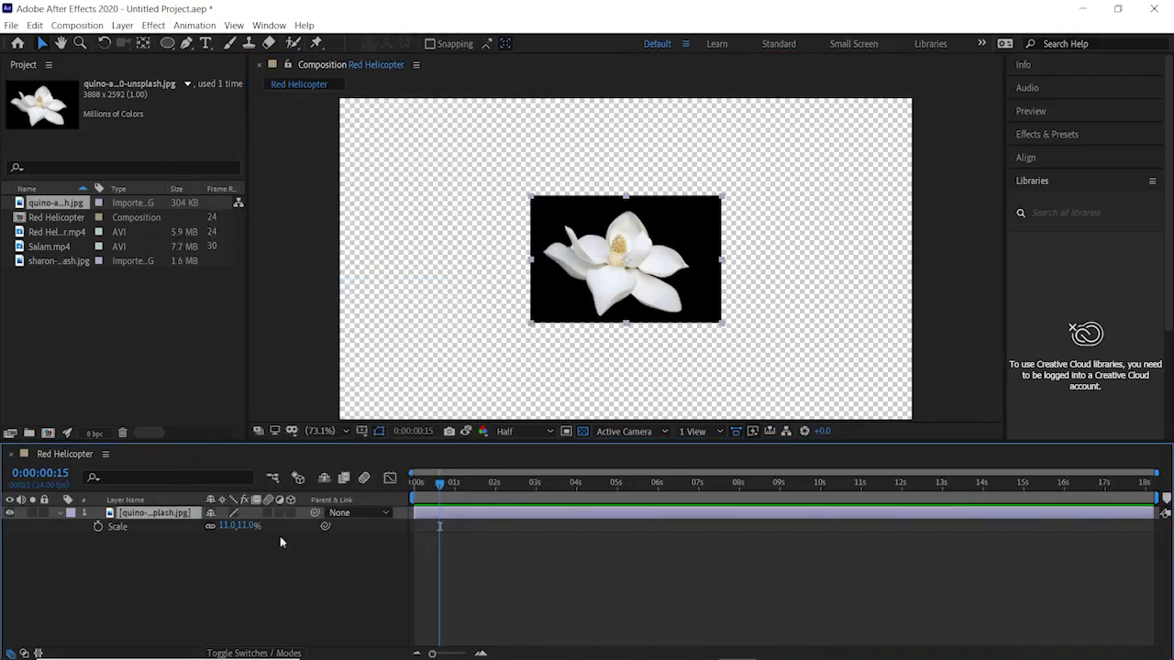
# Confirm Screen as the white flower layer's blending mode and turn off the composition's transparency grid.
pyautogui.click(243, 555)
pyautogui.rightClick(140, 515)
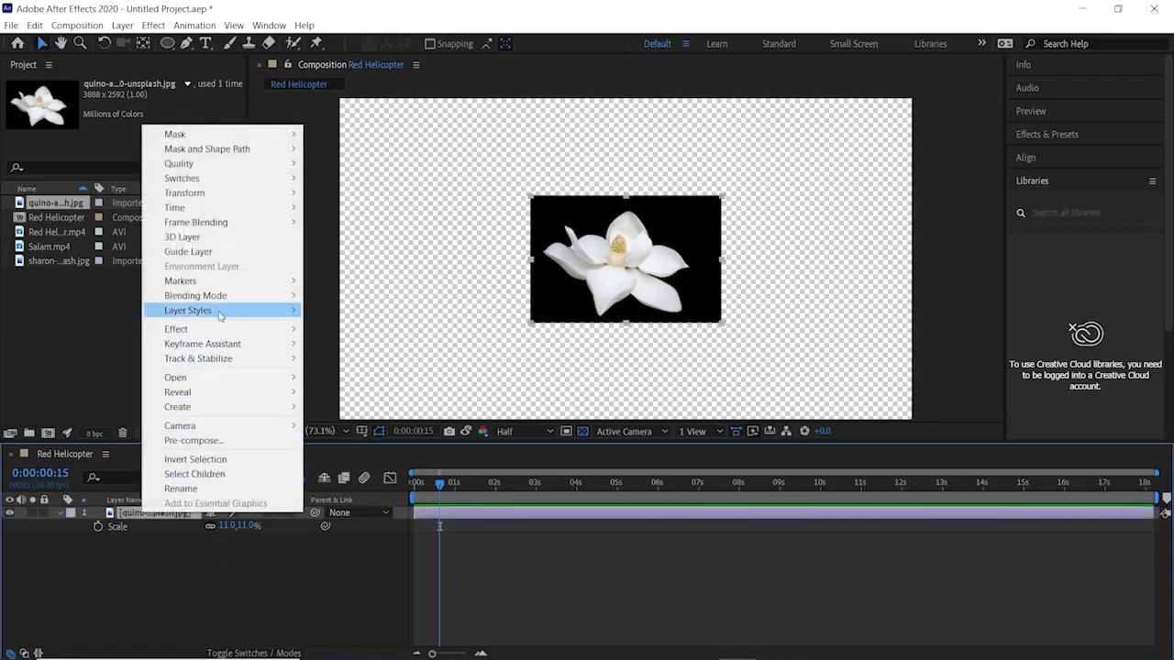
pyautogui.moveTo(220, 315)
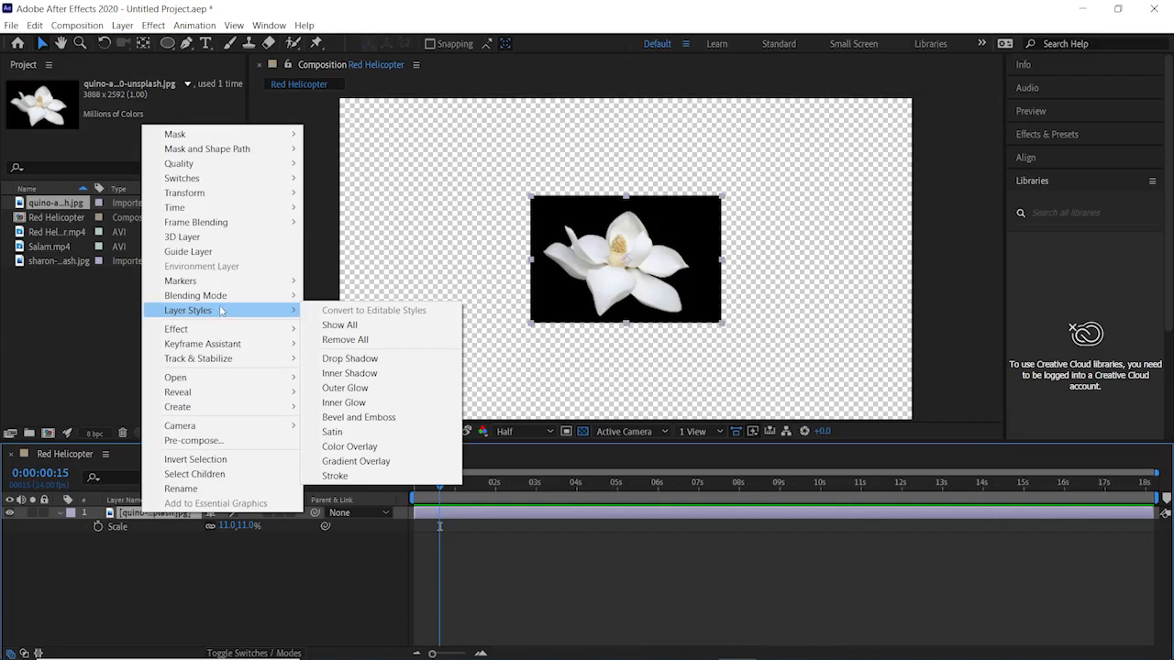
pyautogui.moveTo(228, 296)
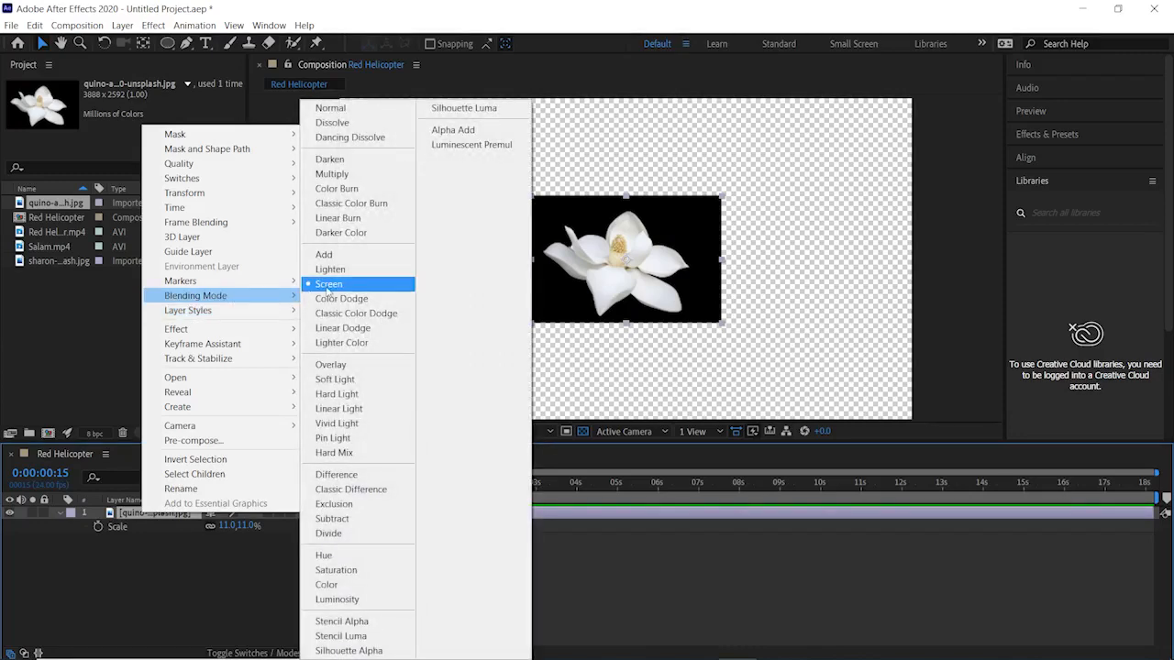
pyautogui.click(328, 286)
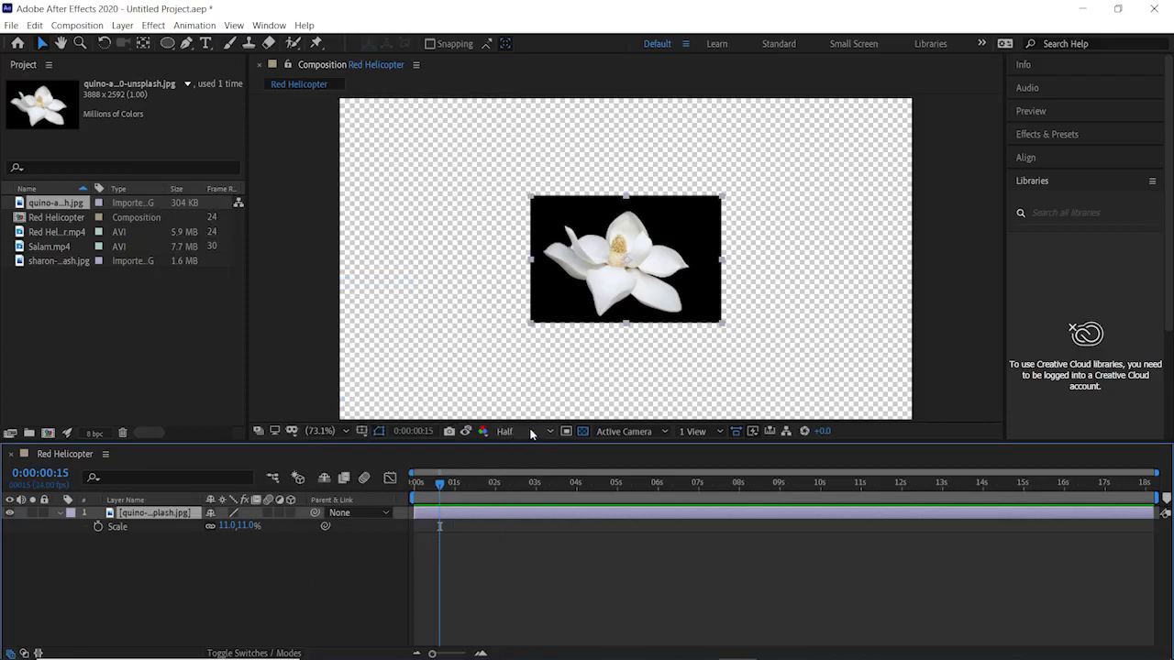
pyautogui.click(579, 433)
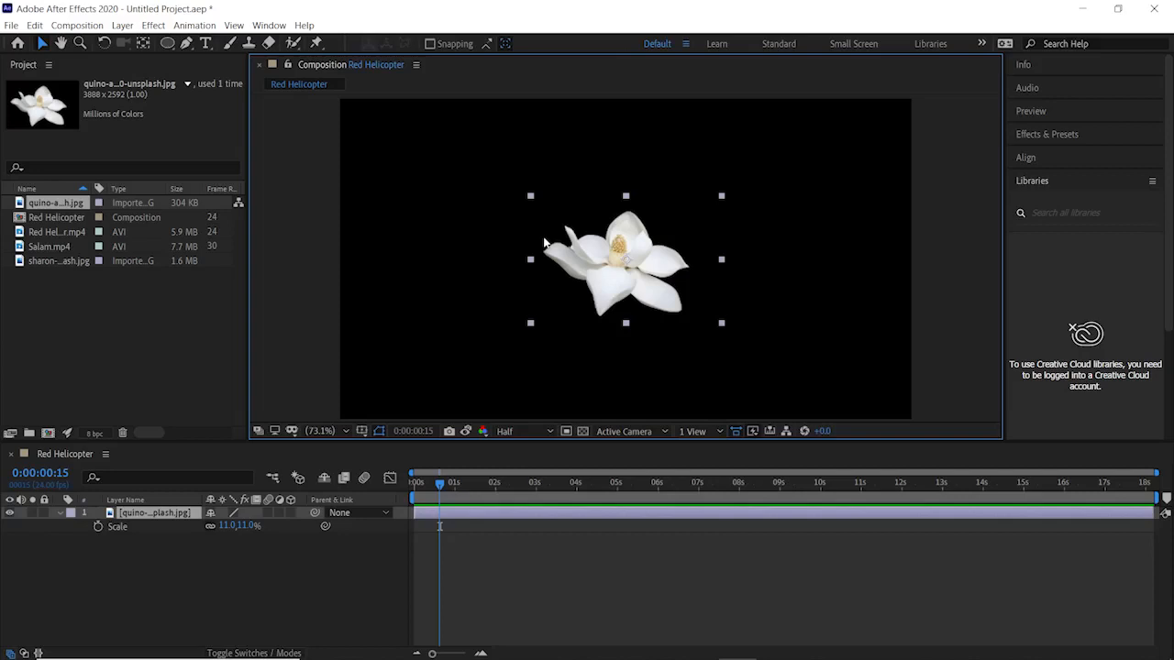
# Start a new solid layer in the Red Helicopter composition and name it "red".
pyautogui.click(93, 614)
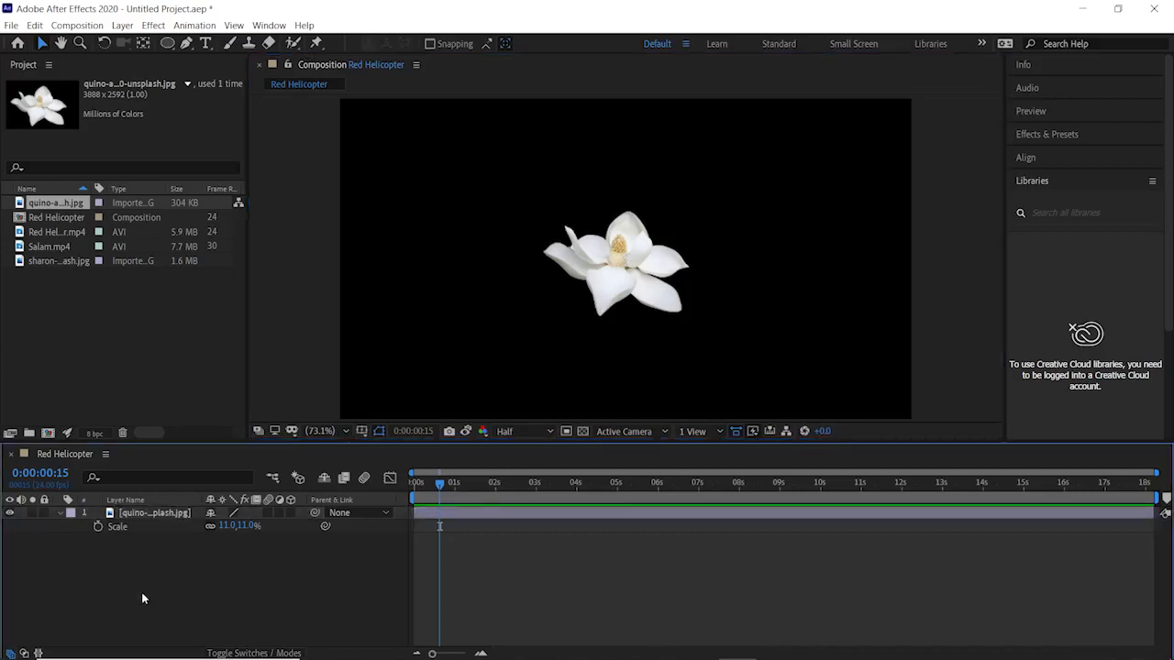
pyautogui.rightClick(127, 591)
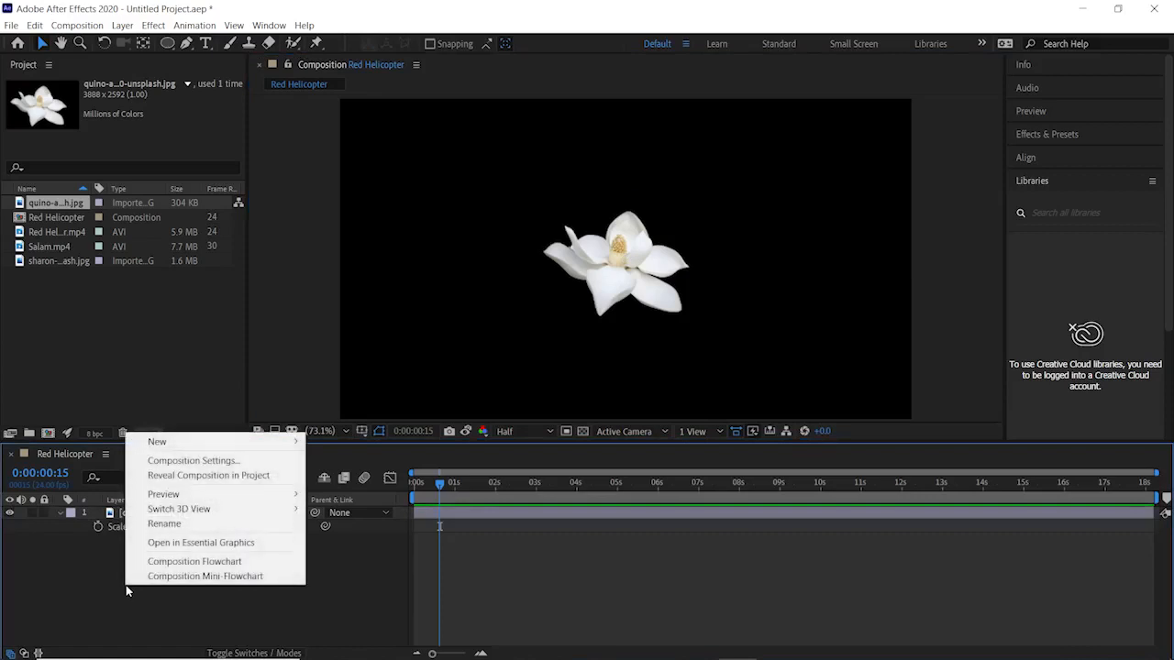
pyautogui.moveTo(208, 445)
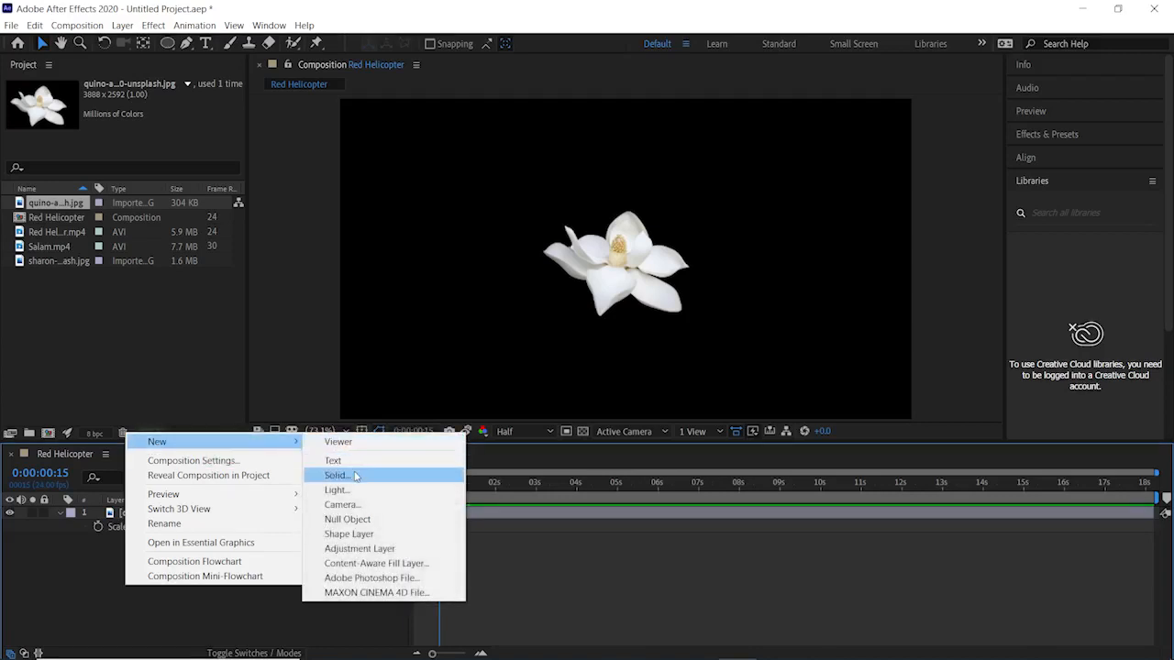
pyautogui.click(356, 475)
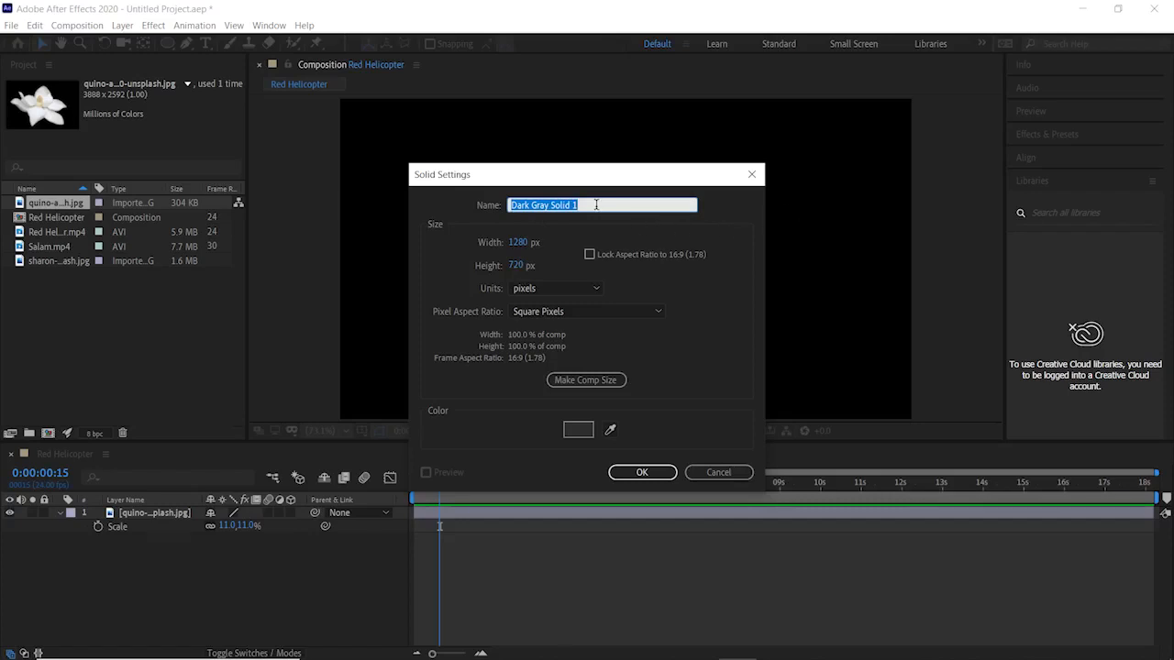
pyautogui.write('red')
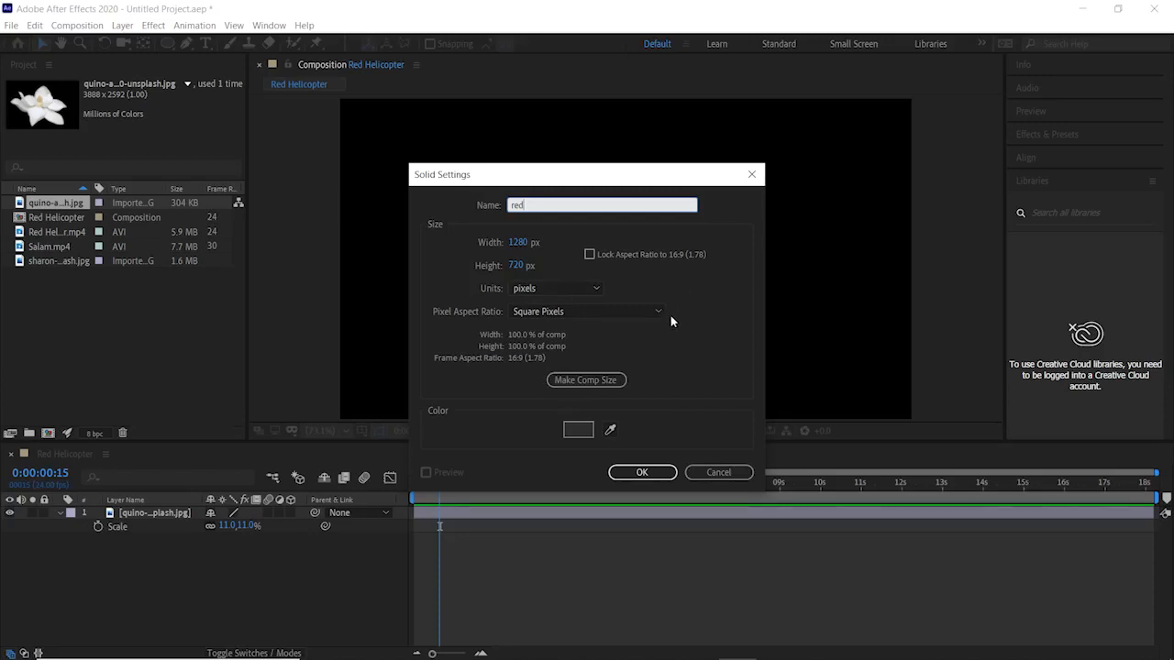
# Set the solid's colour to dark red 6C0404 and create the layer.
pyautogui.click(577, 436)
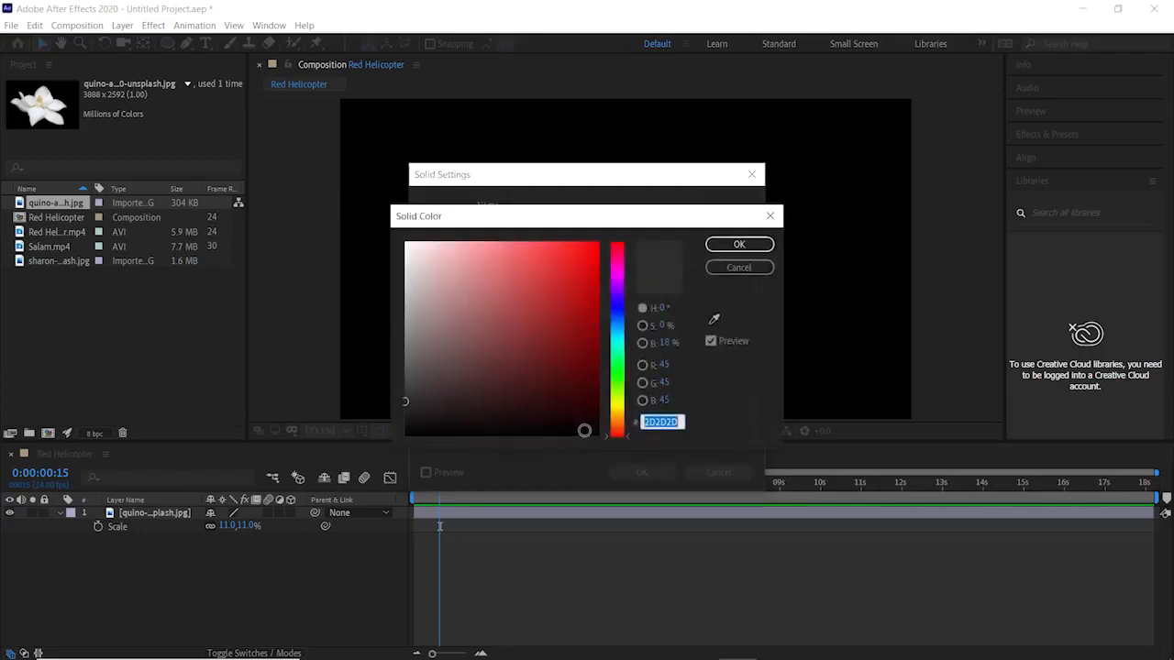
pyautogui.click(502, 318)
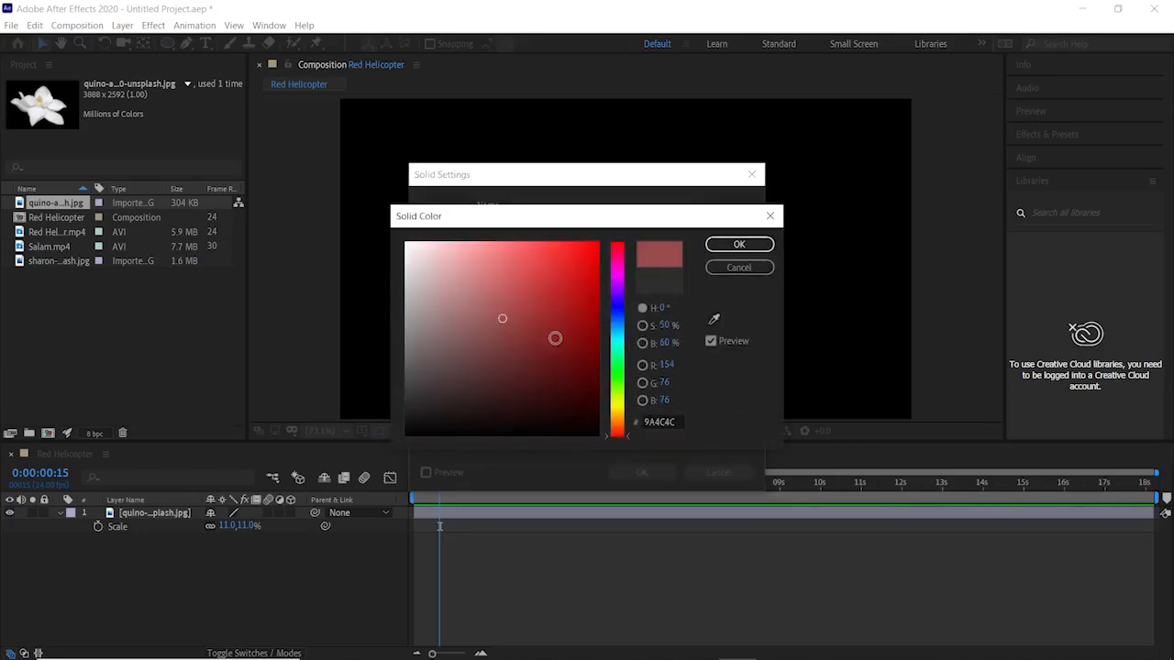
pyautogui.click(553, 337)
pyautogui.click(592, 353)
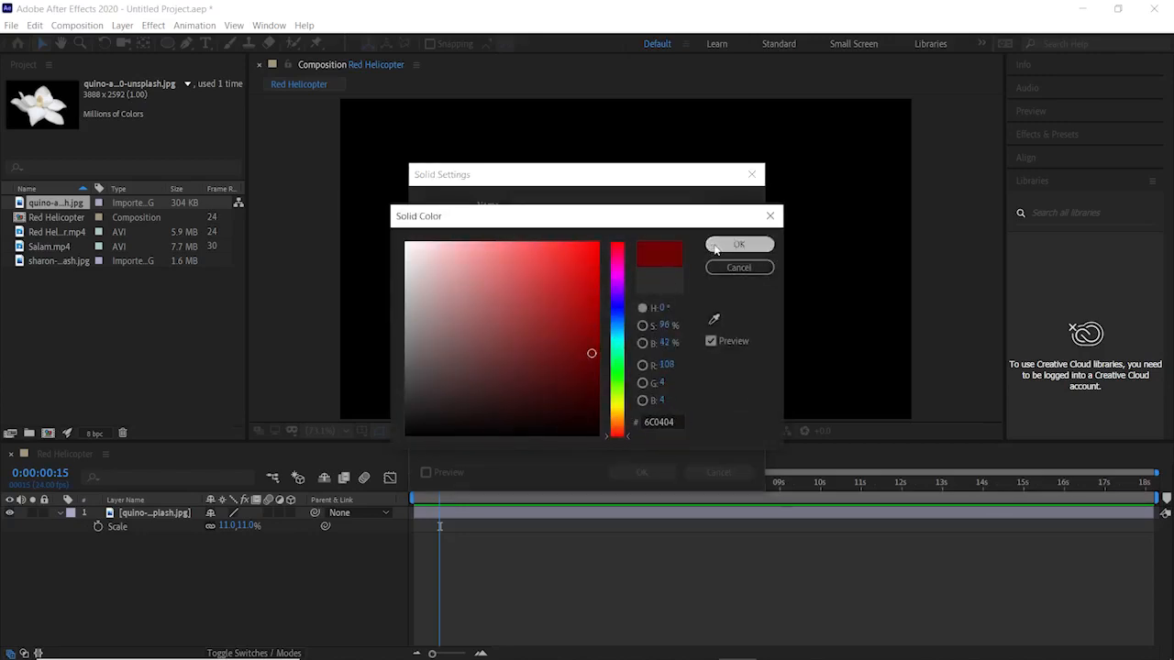
pyautogui.click(739, 244)
pyautogui.click(631, 473)
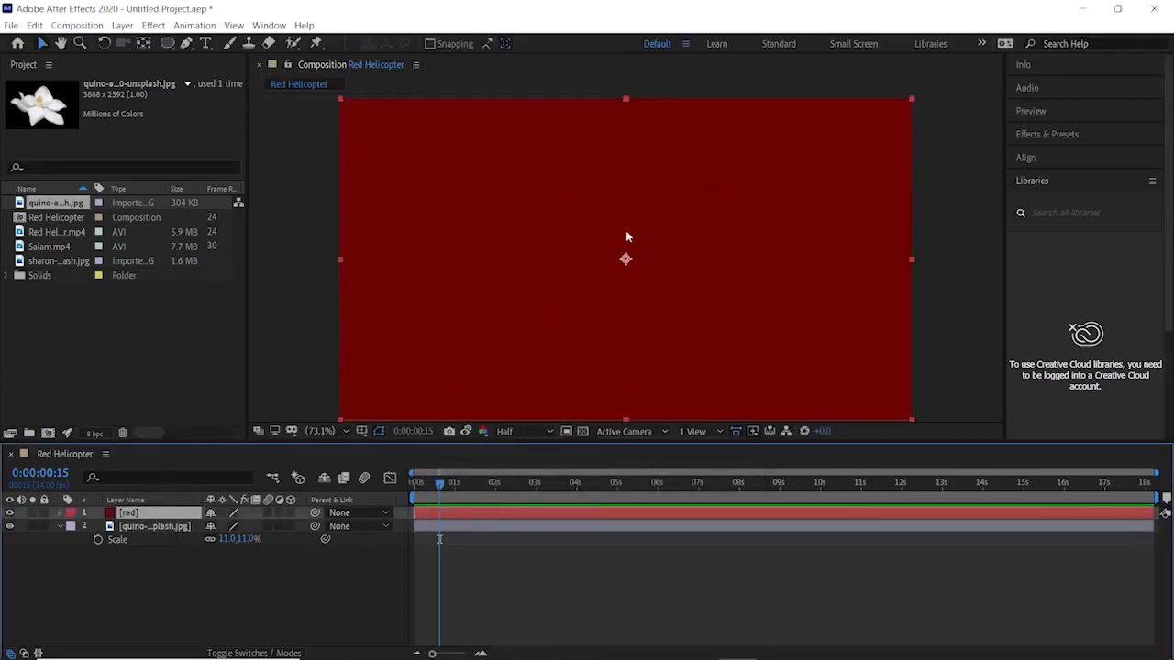
# Move the white flower layer above the red solid and enlarge the flower to a scale of about 15.3%.
pyautogui.click(99, 513)
pyautogui.click(101, 526)
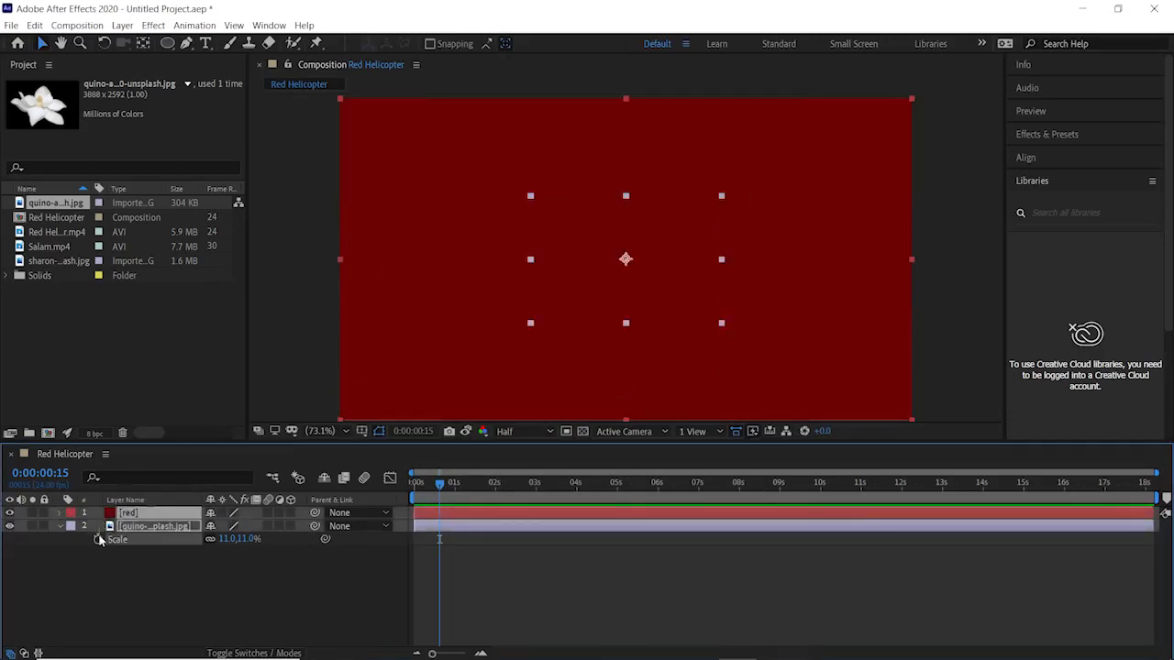
pyautogui.click(83, 592)
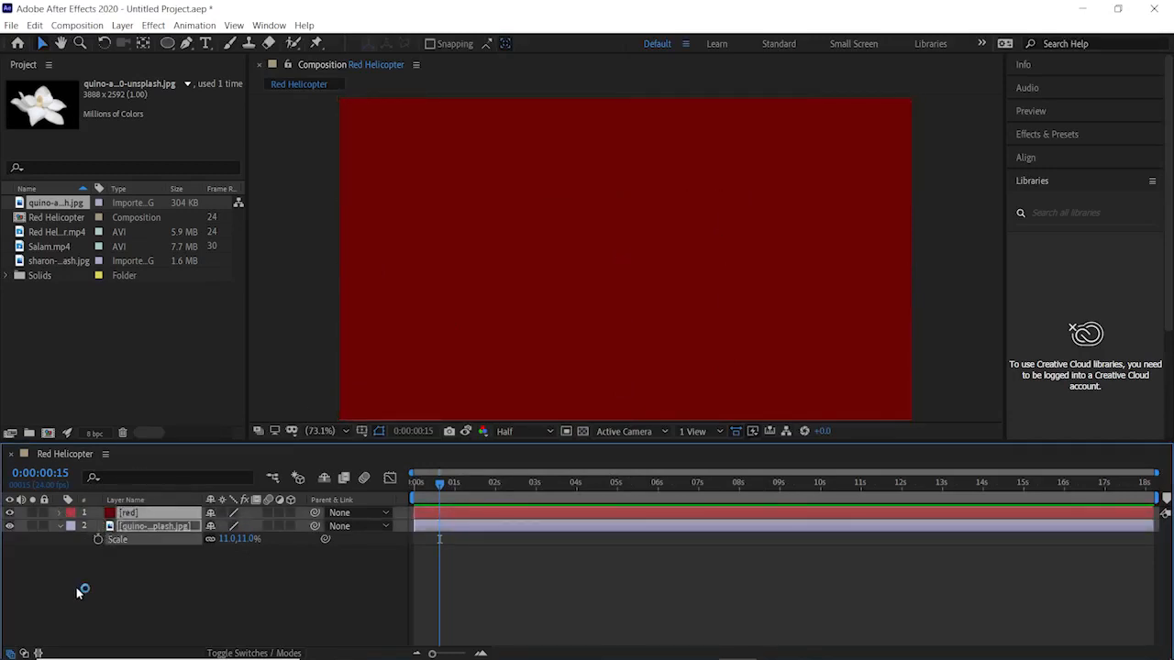
pyautogui.click(101, 515)
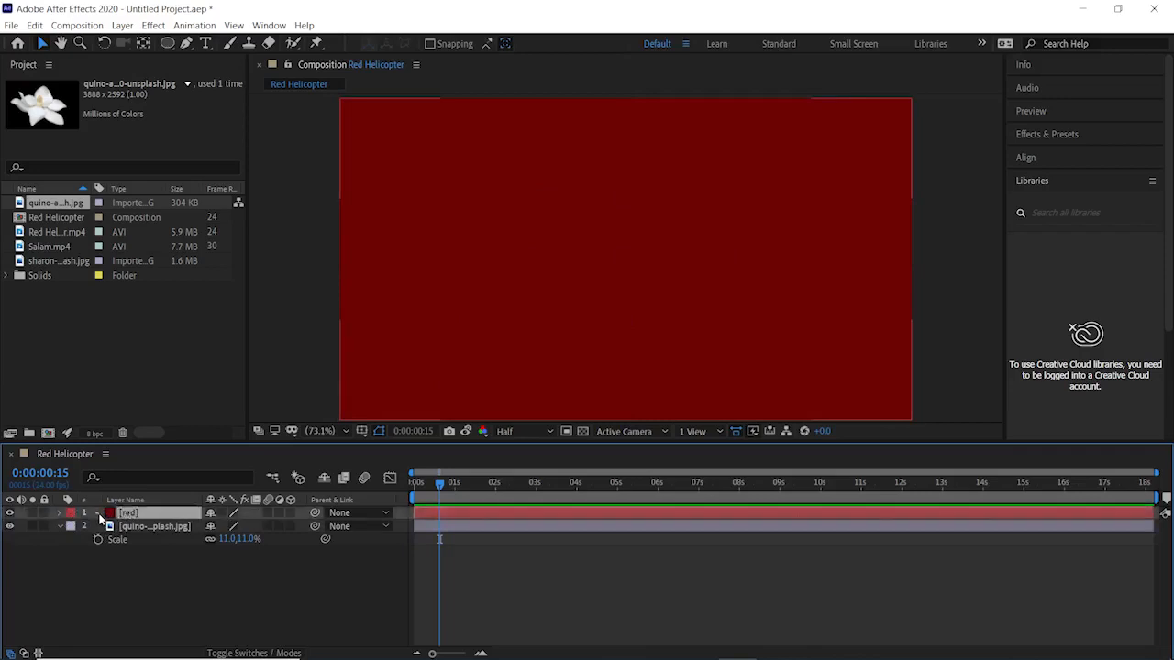
pyautogui.click(103, 580)
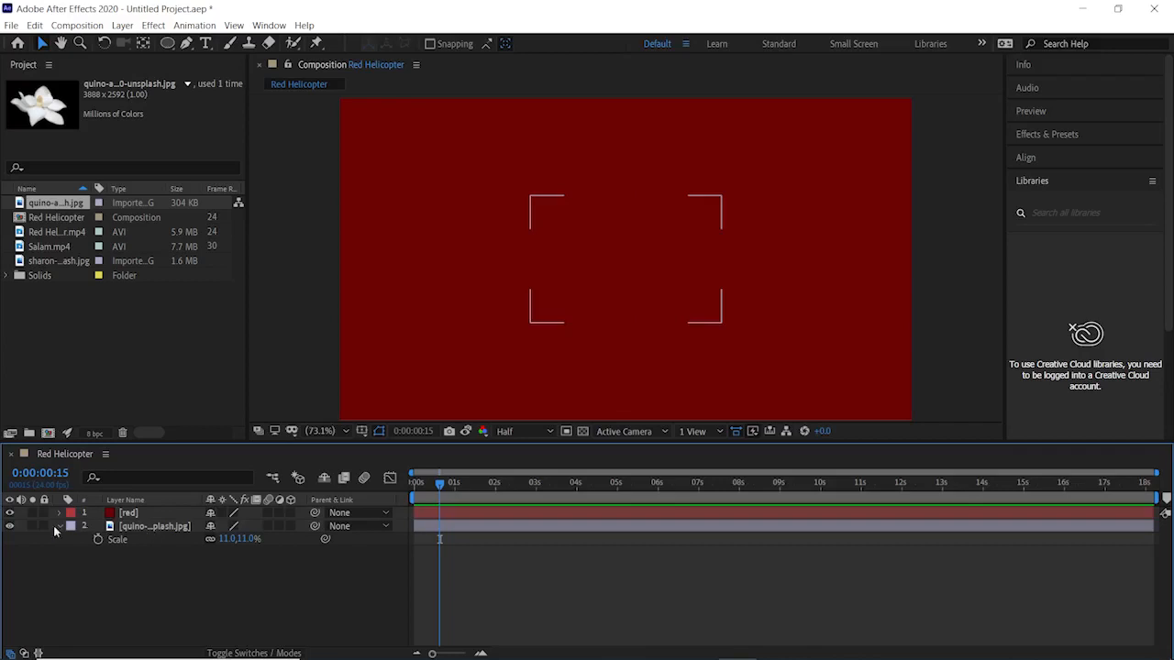
pyautogui.click(108, 528)
pyautogui.moveTo(137, 533); pyautogui.dragTo(137, 512)
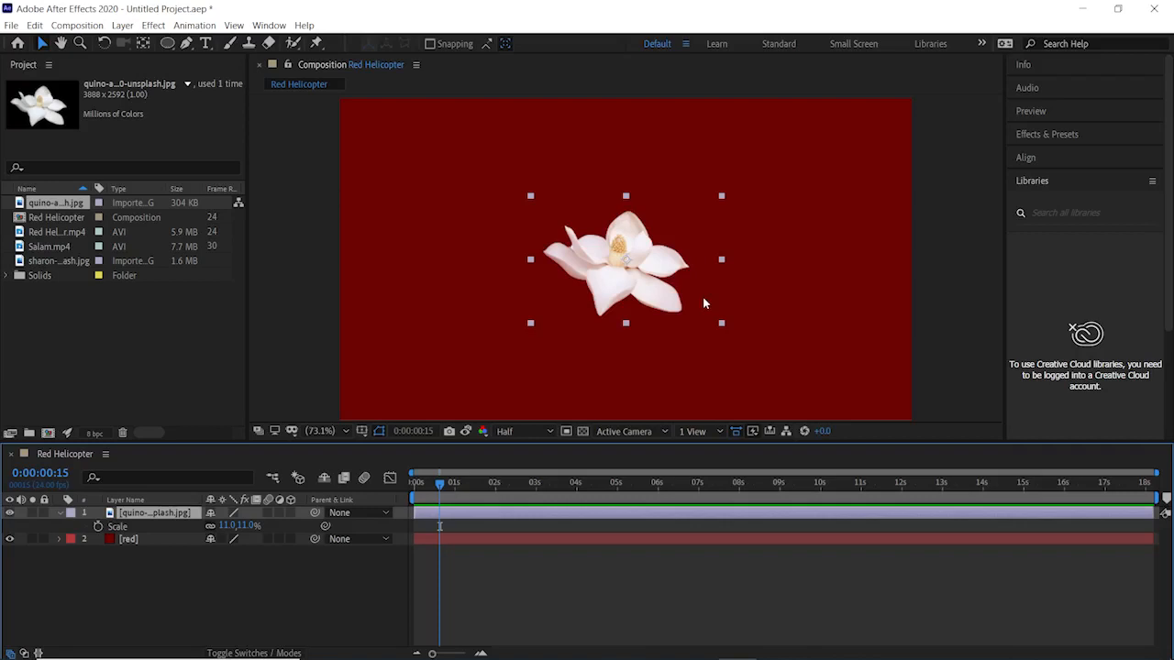
pyautogui.moveTo(723, 325); pyautogui.dragTo(764, 351)
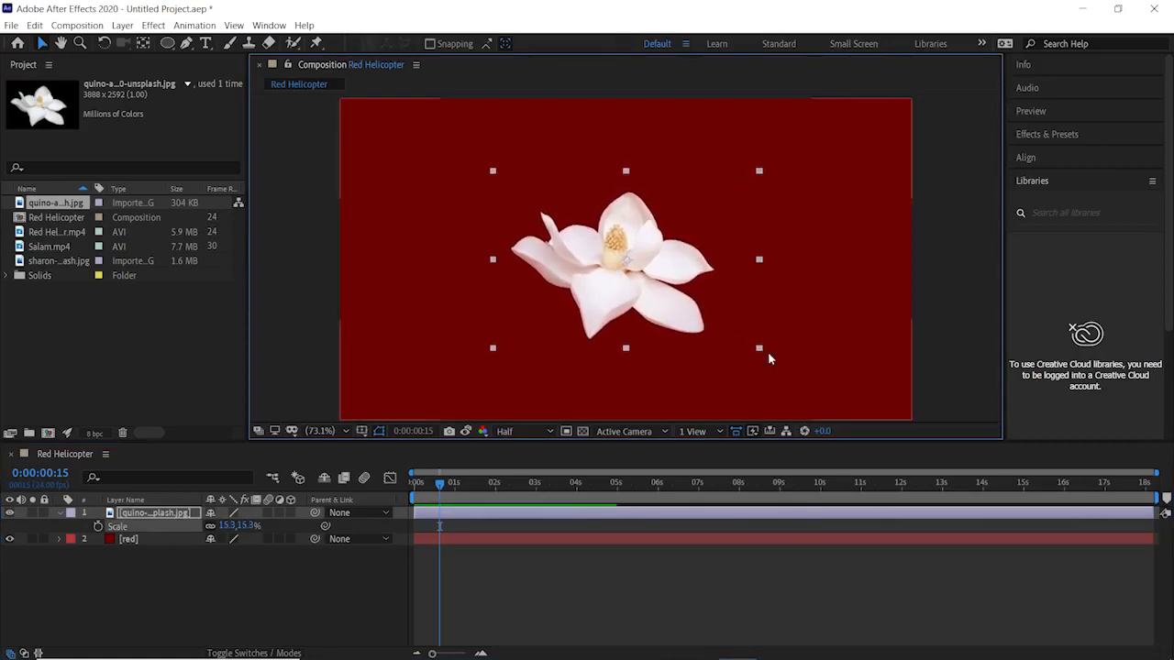
pyautogui.click(355, 582)
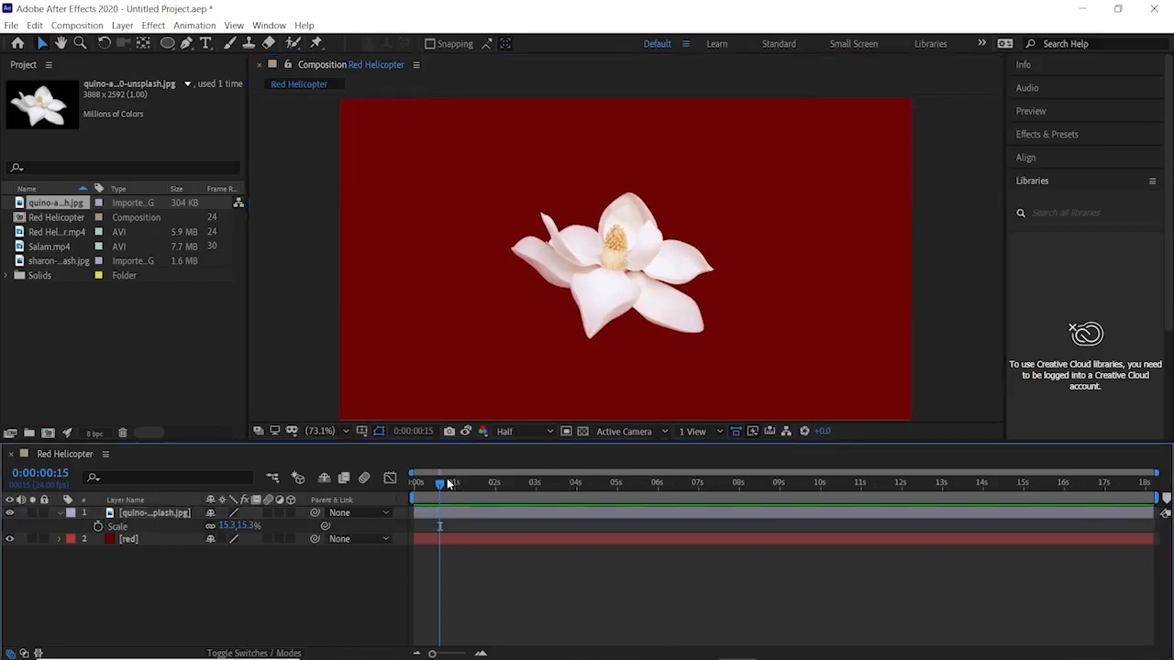
# Go to the composition's start at 0:00:00:00 and enable Scale keyframing on the white flower layer.
pyautogui.moveTo(442, 484); pyautogui.dragTo(403, 488)
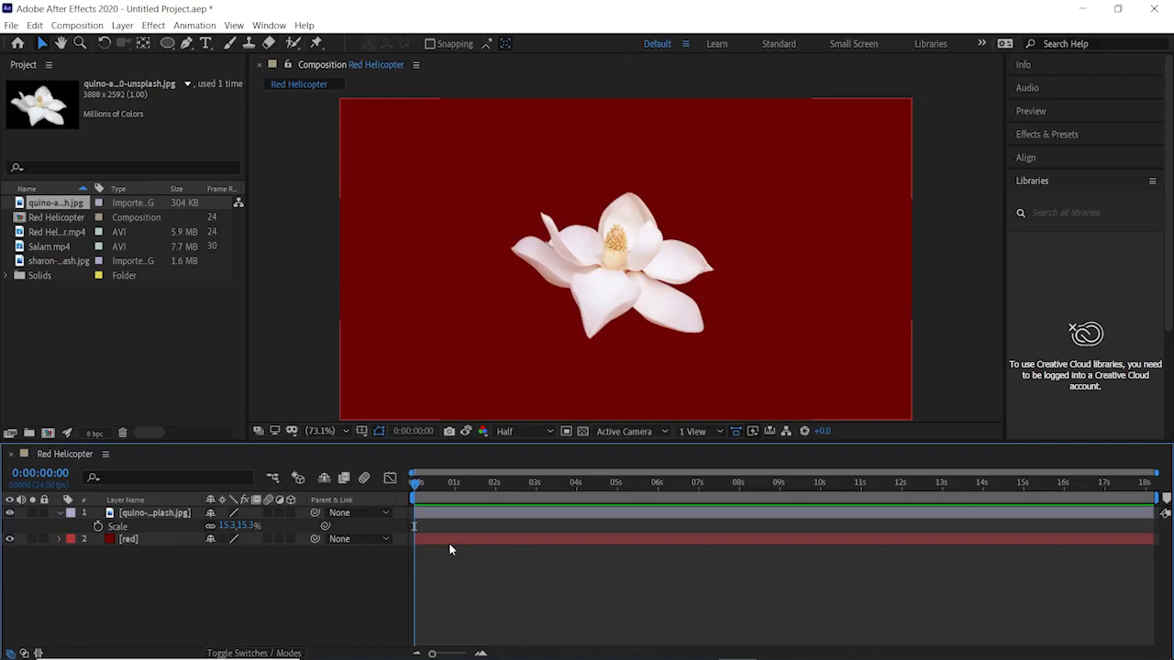
pyautogui.click(418, 514)
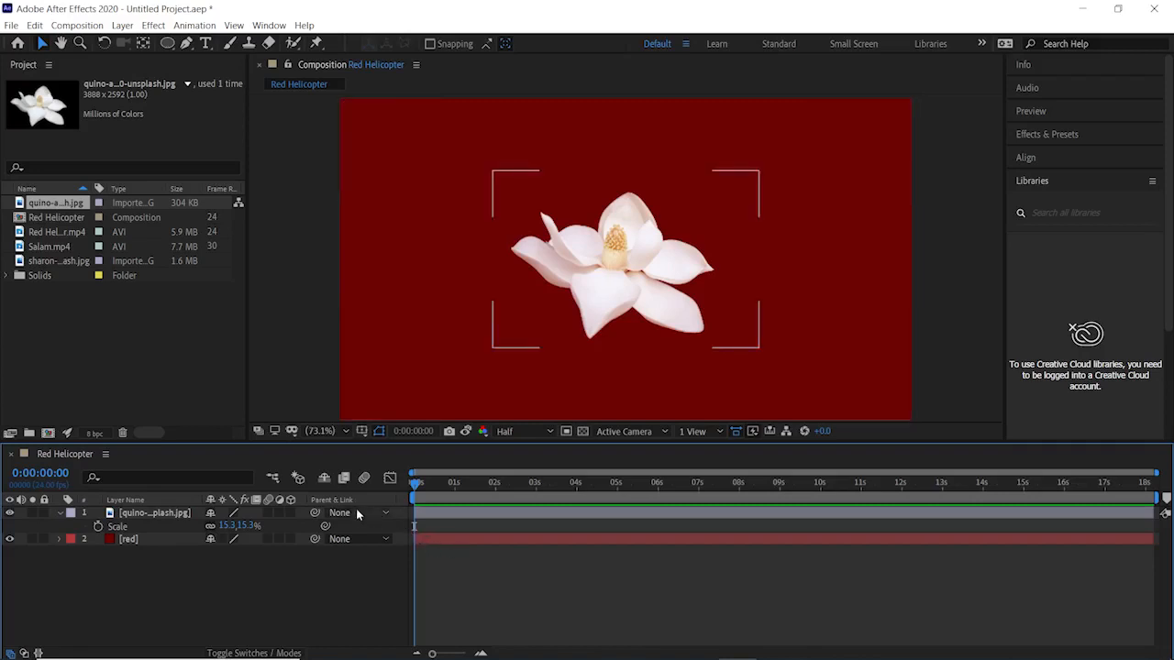
pyautogui.click(160, 515)
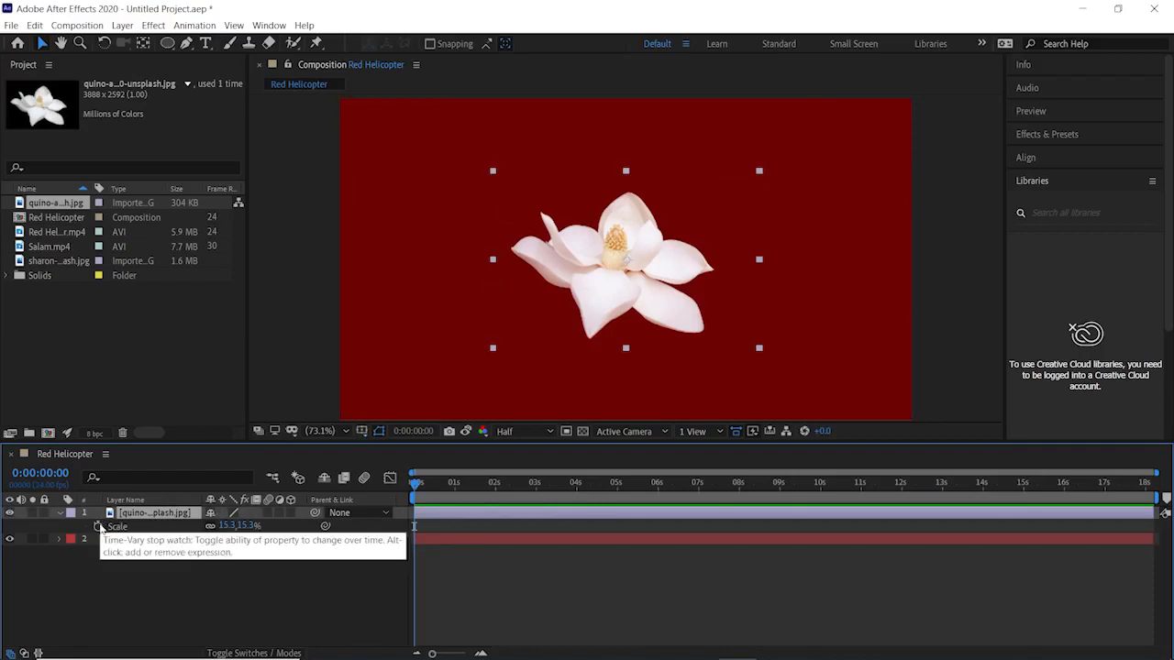
pyautogui.click(98, 526)
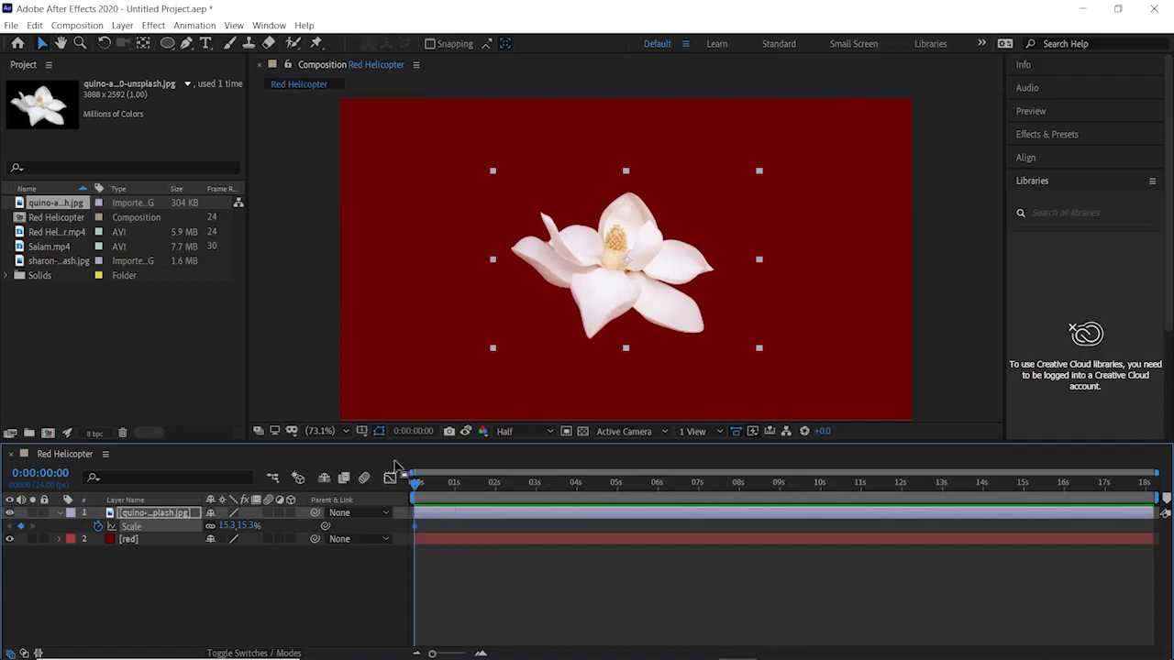
pyautogui.click(412, 433)
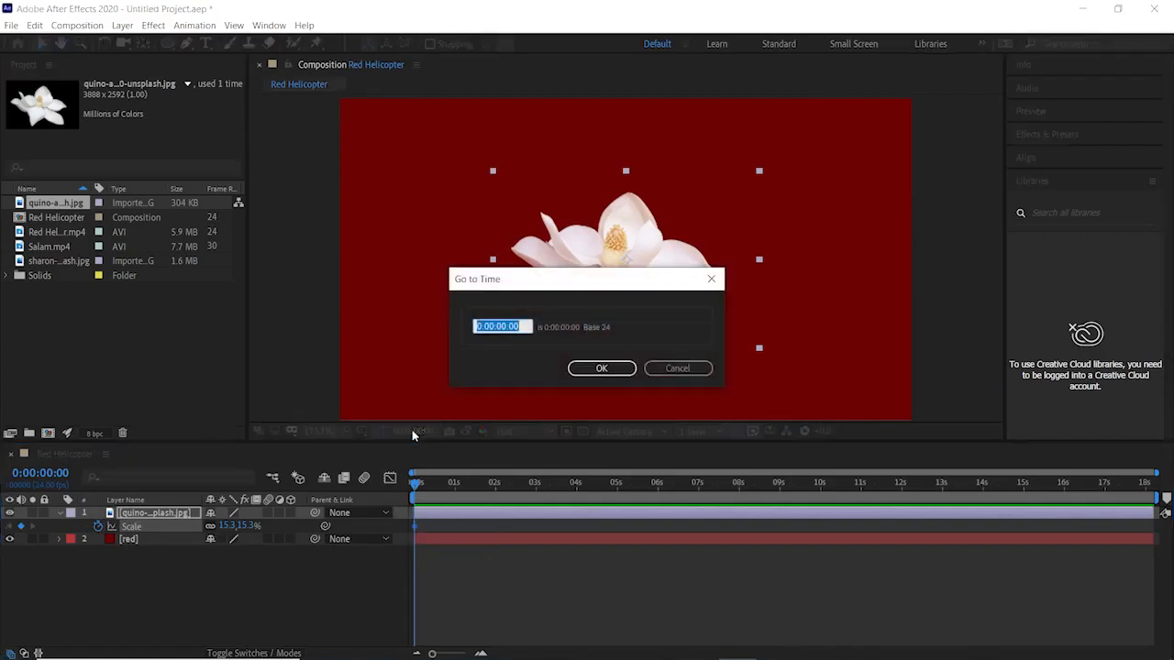
pyautogui.write('1')
pyautogui.press('Return')
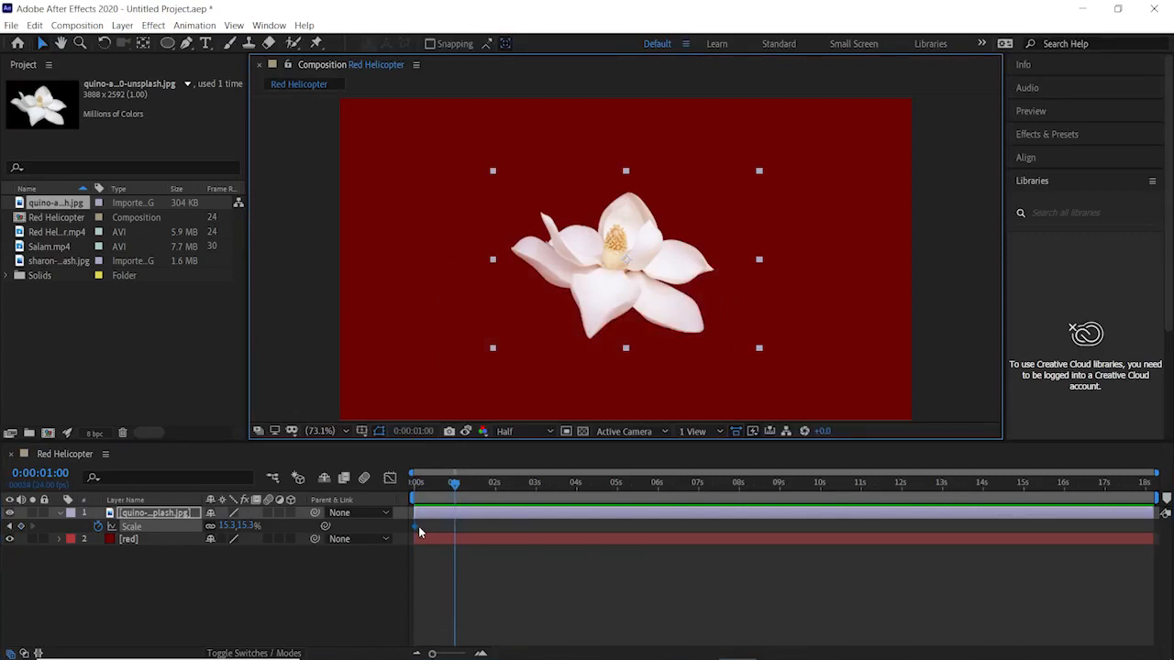
pyautogui.moveTo(418, 531)
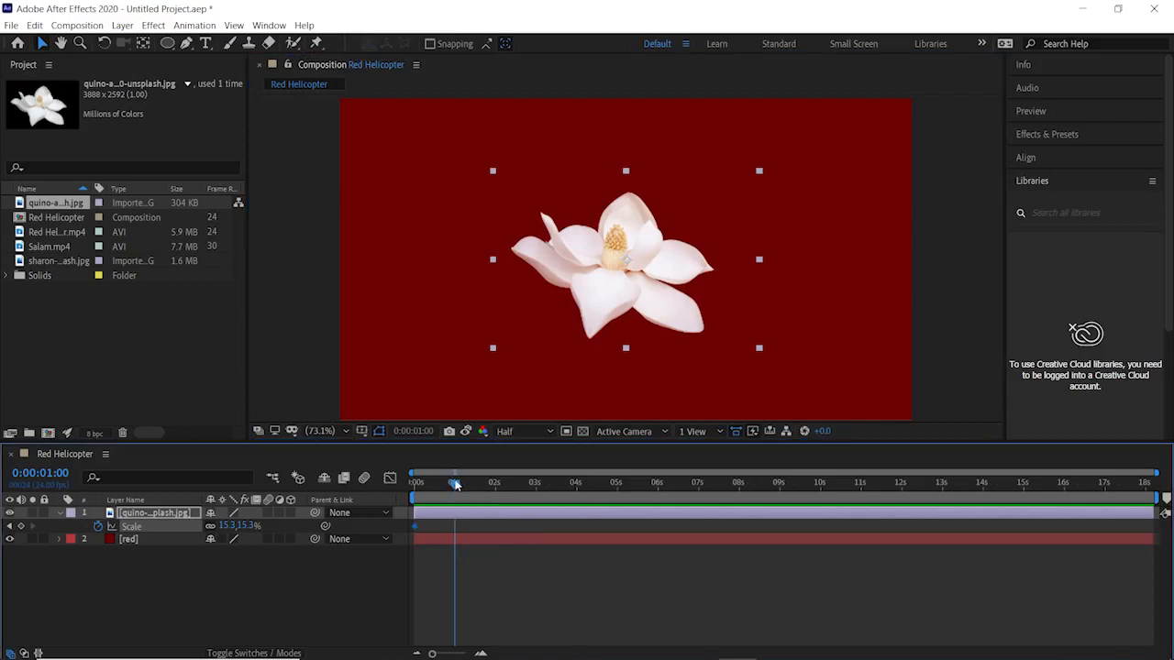
pyautogui.moveTo(452, 483); pyautogui.dragTo(397, 484)
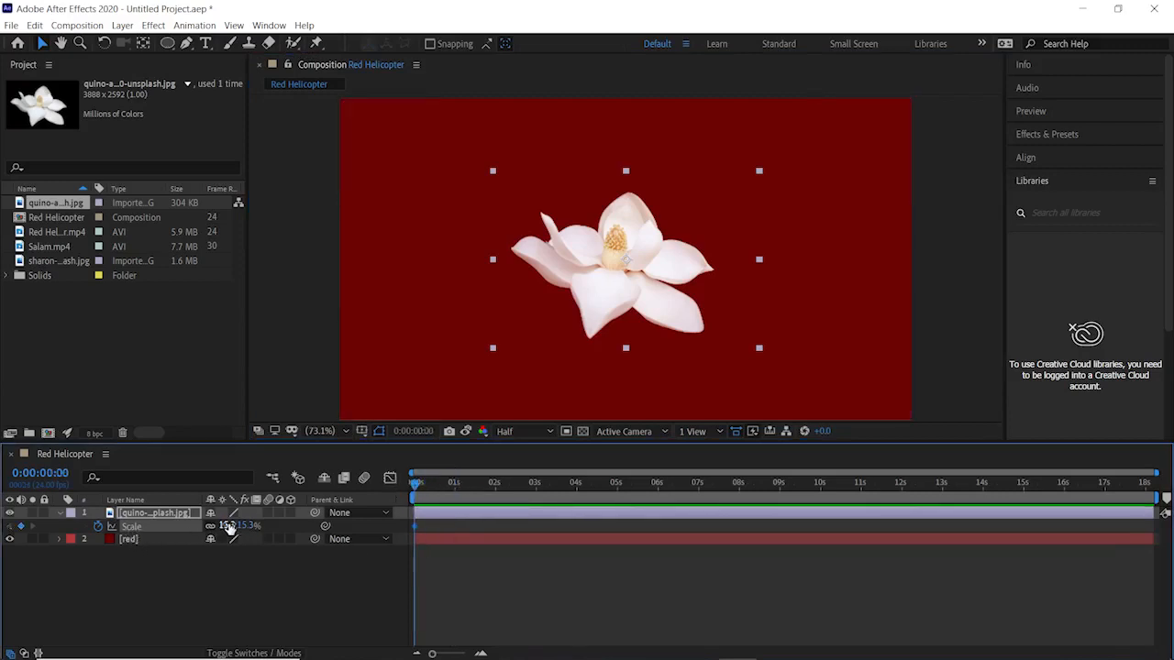
# Set the white flower layer's Scale keyframe at 0:00:00:00 to 0%.
pyautogui.click(226, 525)
pyautogui.write('0')
pyautogui.press('Return')
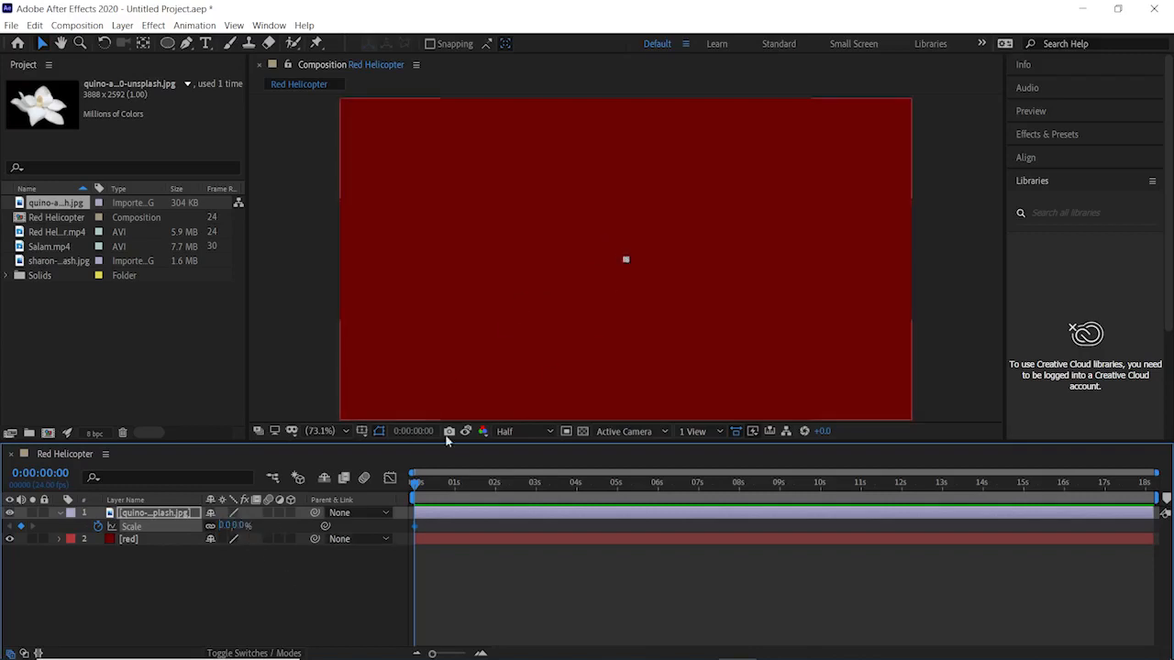
# Go to 0:00:01:00 and set the white flower layer's Scale to 18%, adding a second keyframe.
pyautogui.click(408, 431)
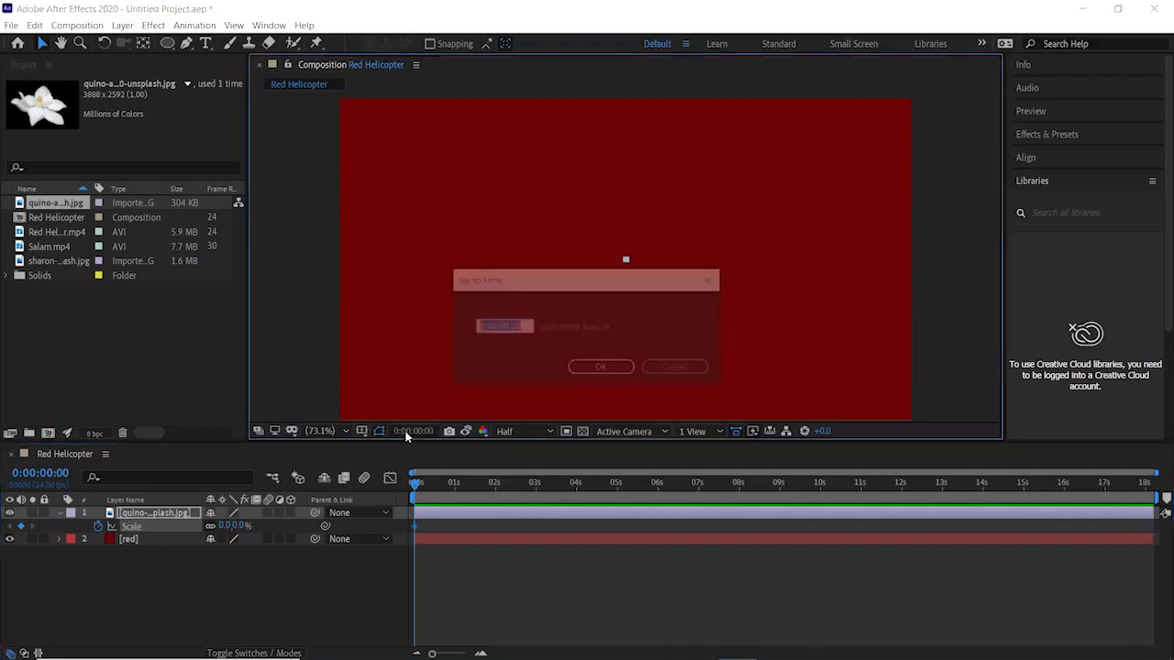
pyautogui.write('1')
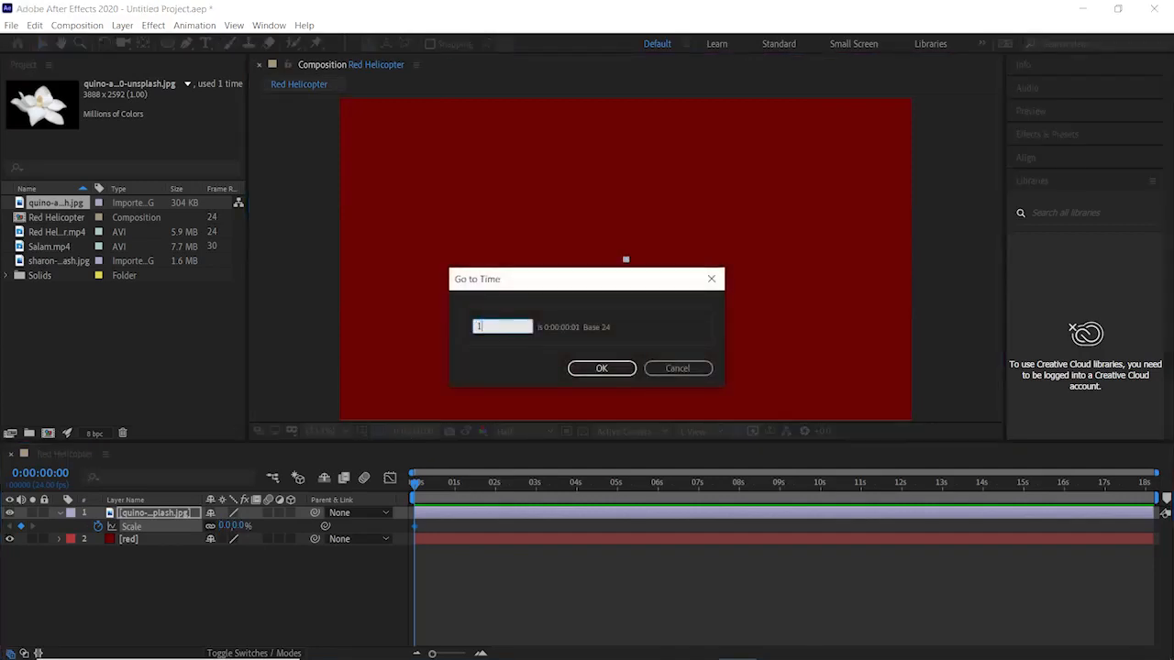
pyautogui.press('Return')
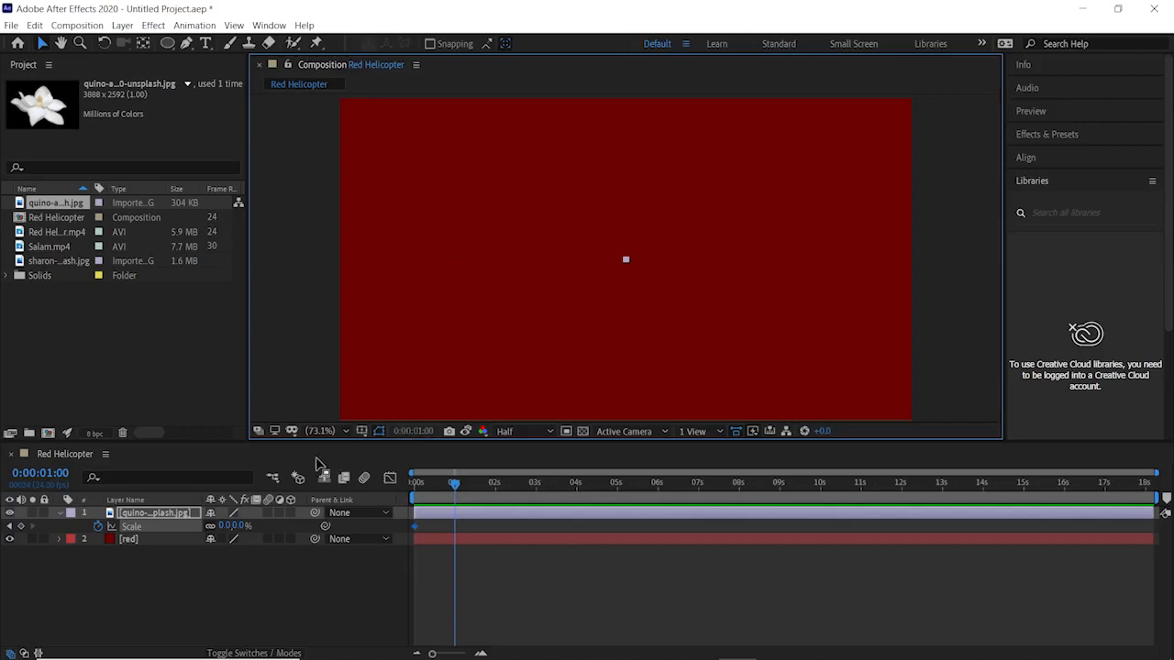
pyautogui.click(231, 525)
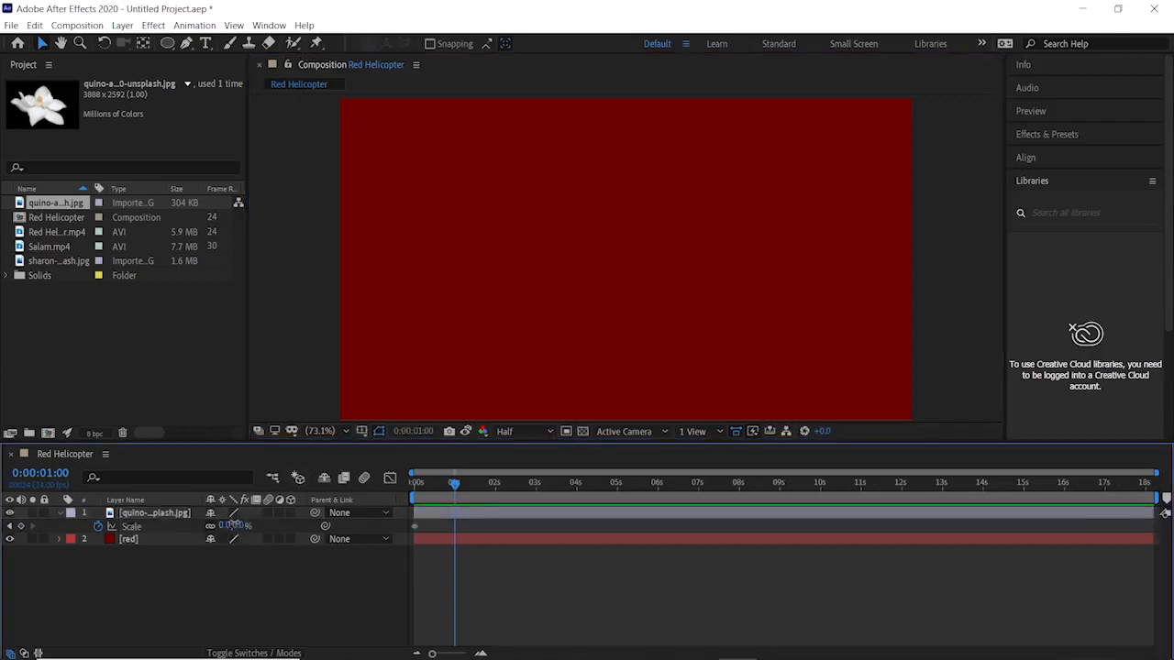
pyautogui.click(234, 526)
pyautogui.click(233, 576)
pyautogui.moveTo(231, 525); pyautogui.dragTo(243, 527)
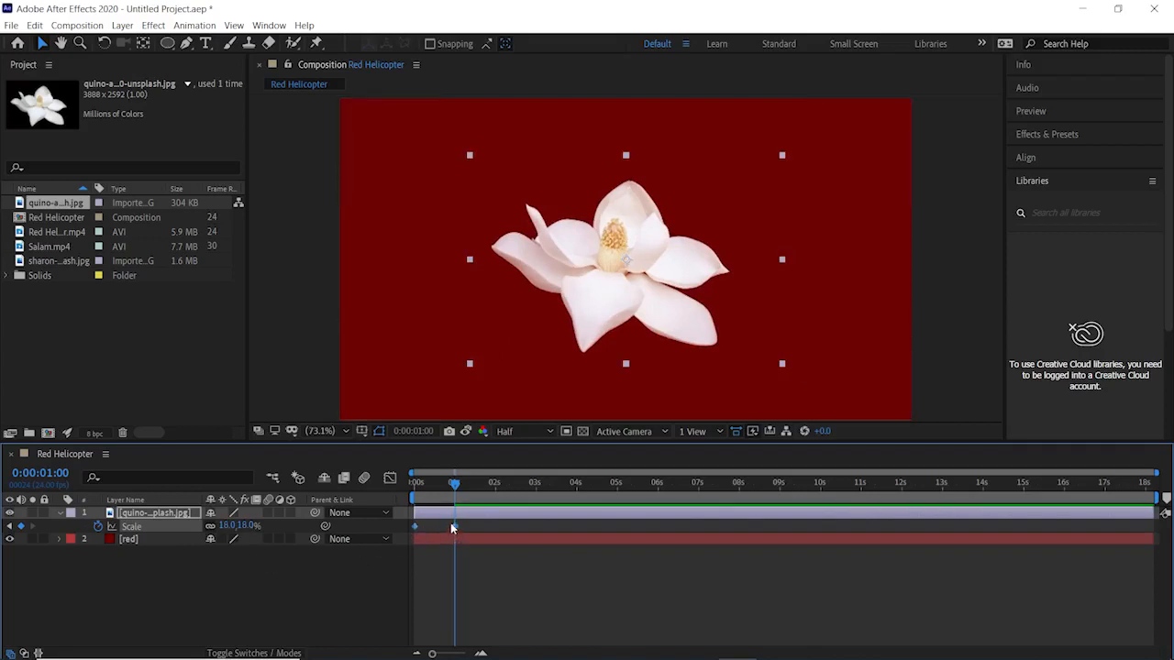
# Preview the white flower's Scale animation from the composition's start and return the time indicator to 0:00:00:00.
pyautogui.click(414, 526)
pyautogui.hotkey('ctrl', 'c')
pyautogui.hotkey('ctrl', 'v')
pyautogui.moveTo(454, 484); pyautogui.dragTo(400, 478)
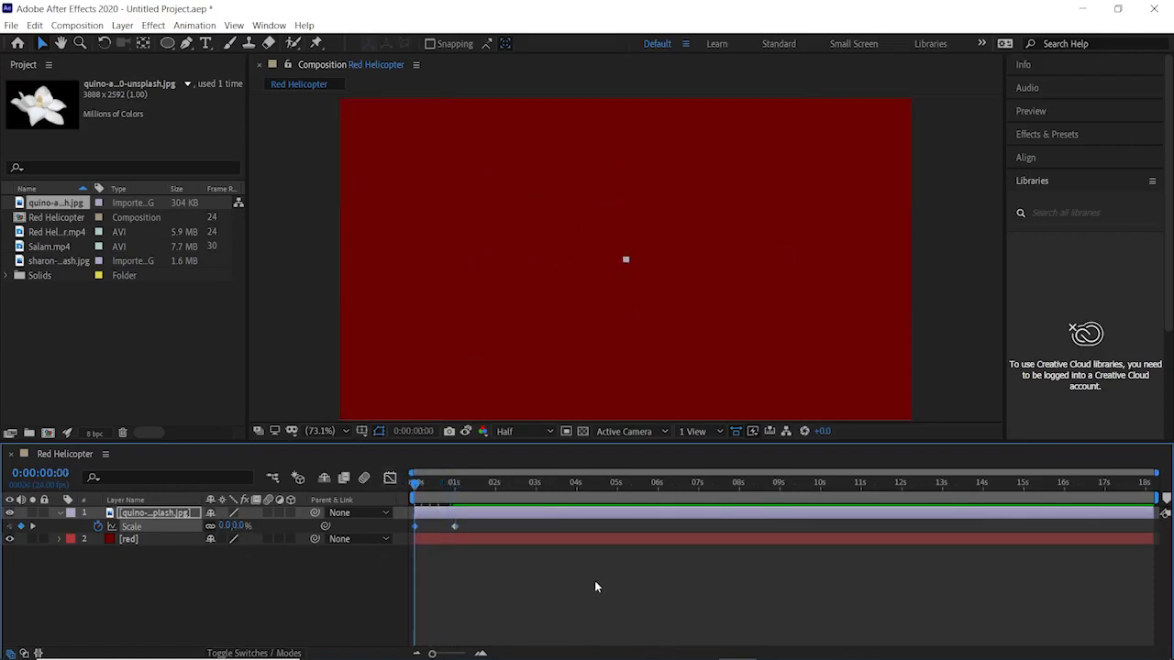
pyautogui.press('space')
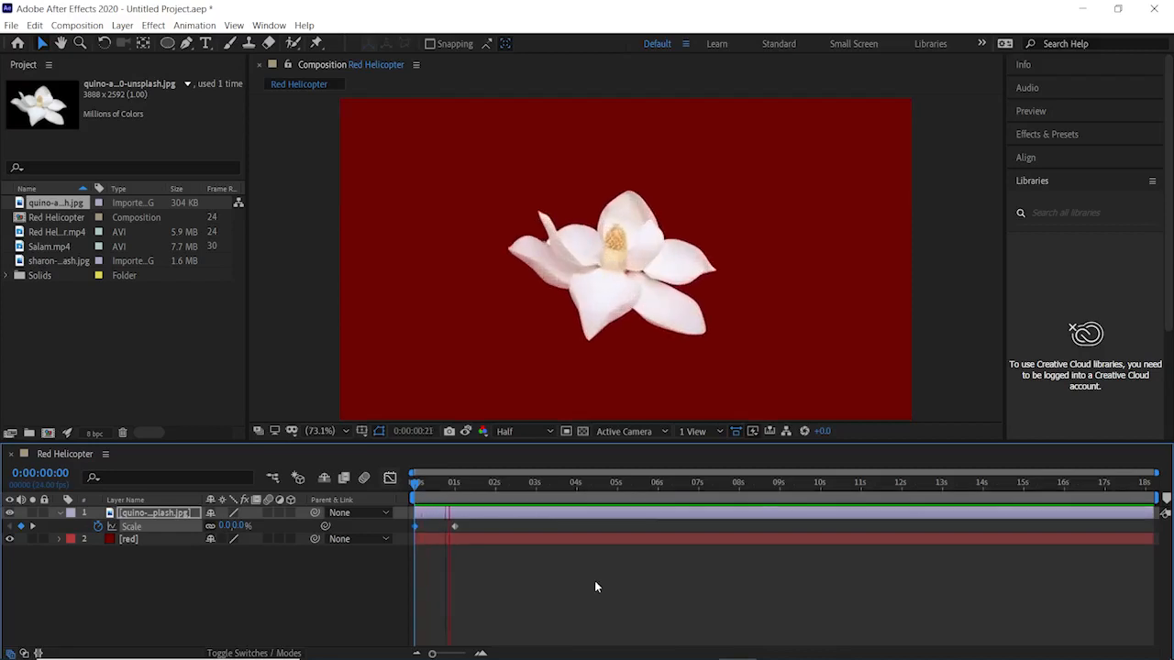
pyautogui.press('space')
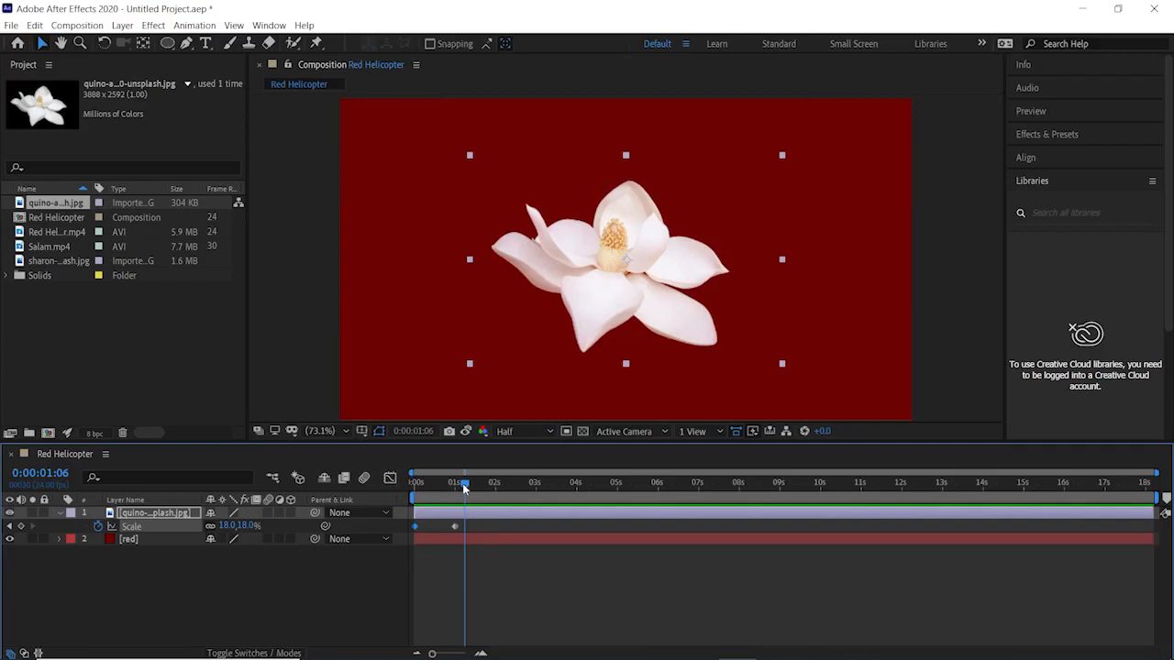
pyautogui.moveTo(464, 484); pyautogui.dragTo(412, 490)
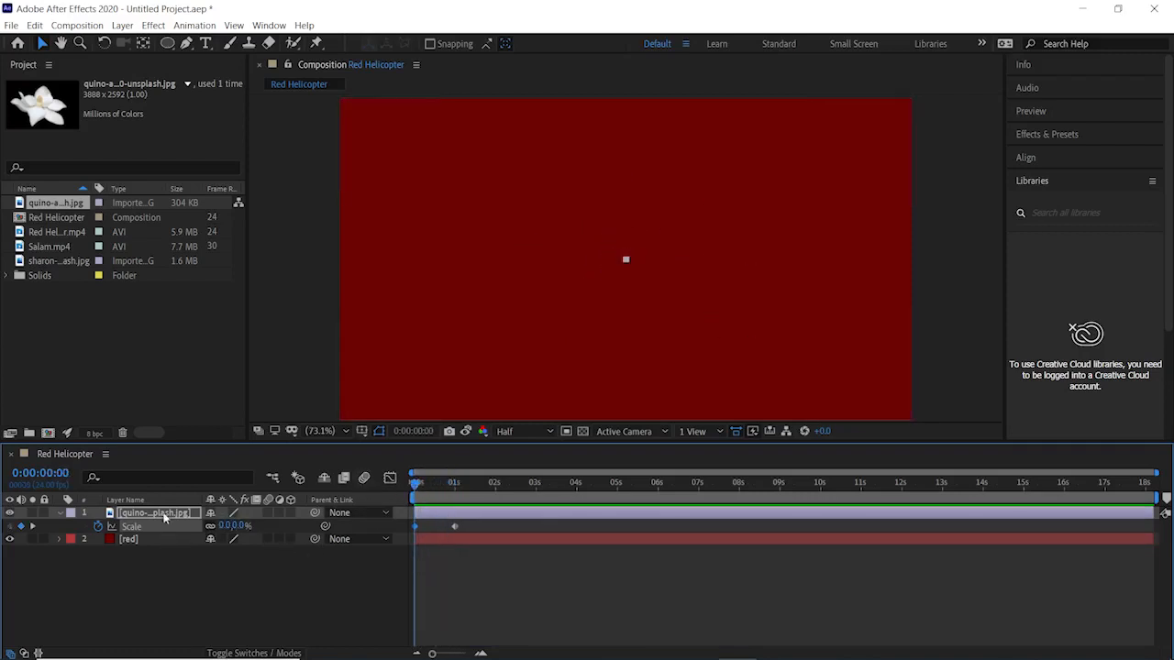
# Show the white flower layer's Rotation property and add its first keyframe at 0:00:01:00.
pyautogui.press('r')
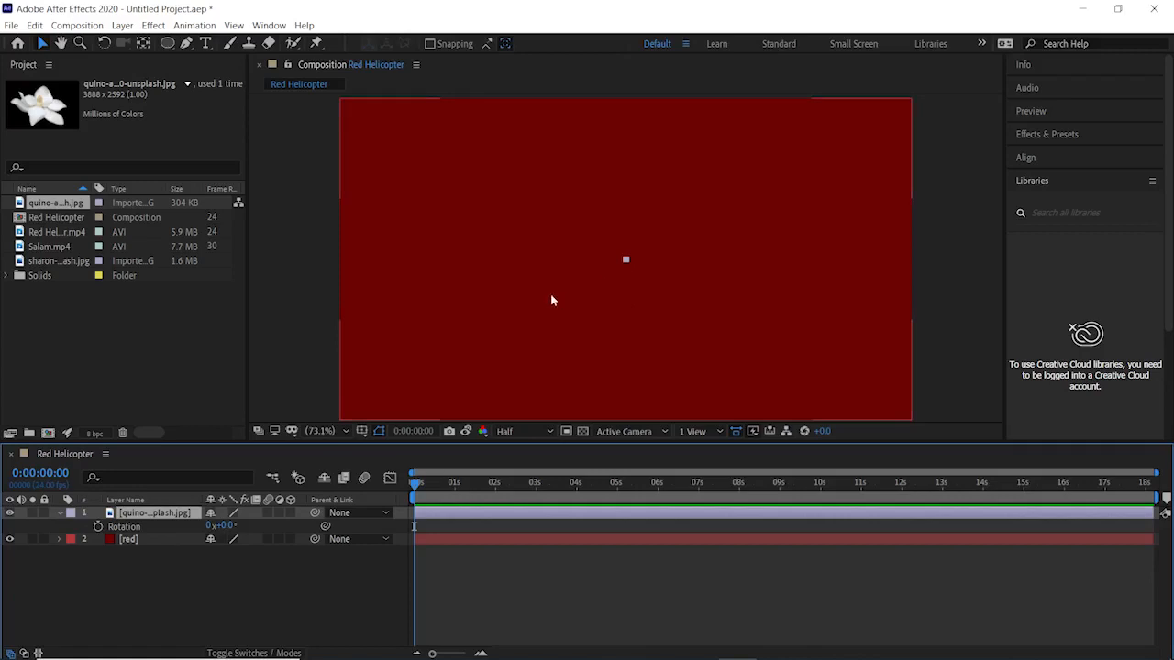
pyautogui.click(412, 431)
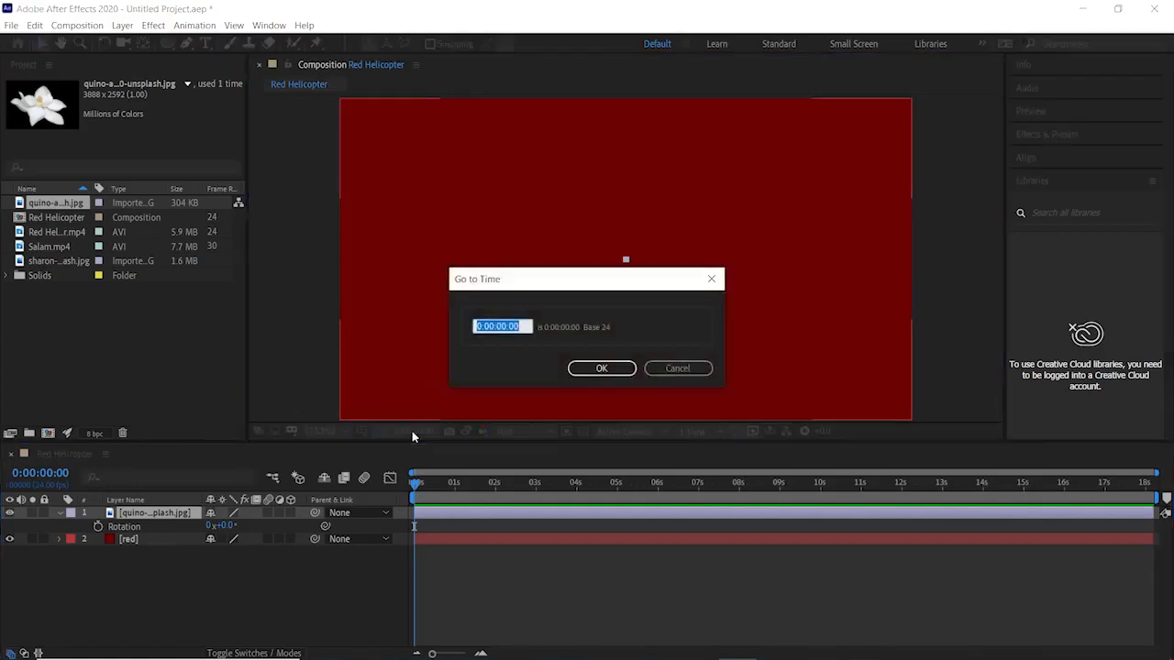
pyautogui.write('1')
pyautogui.press('Return')
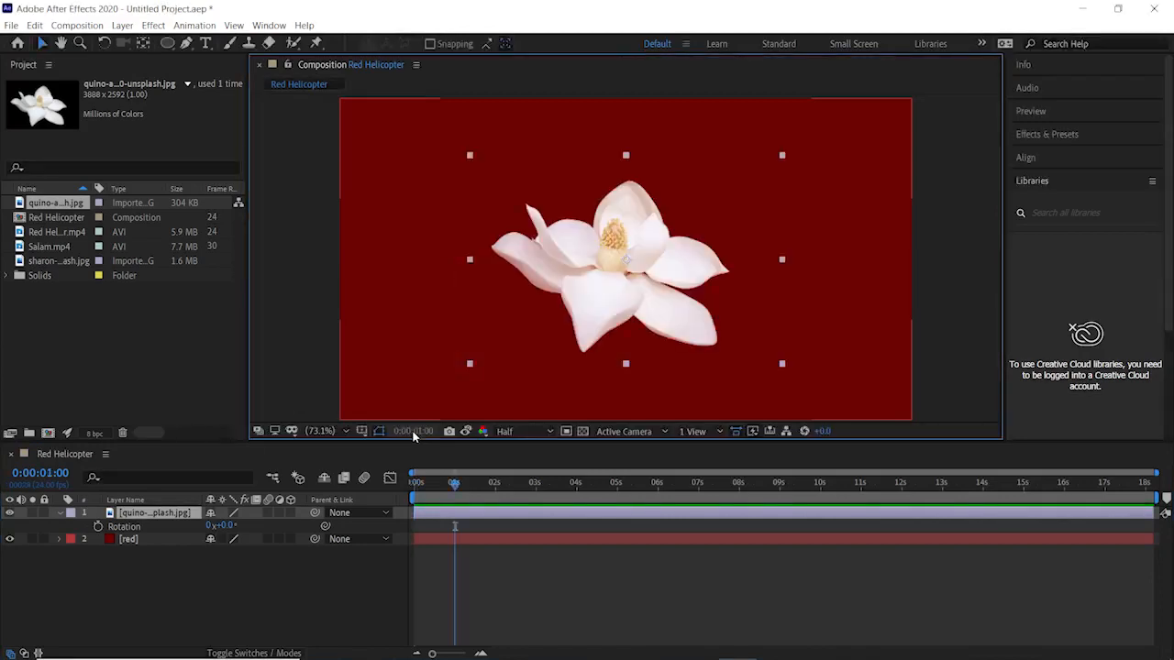
pyautogui.click(99, 528)
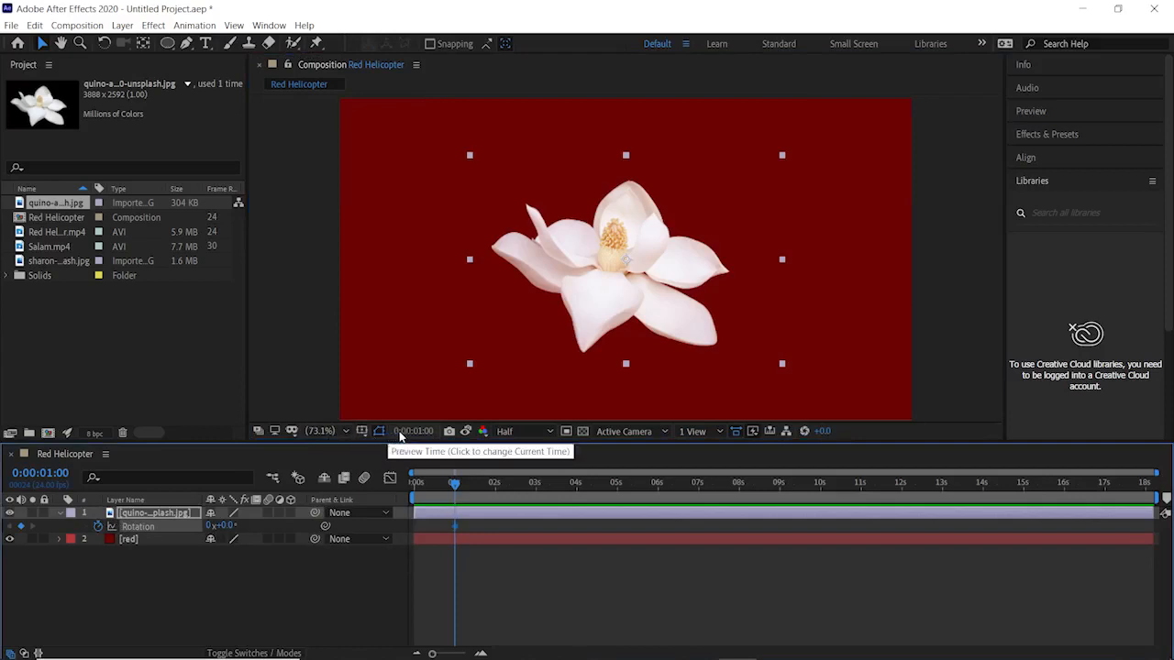
# Go to 0:00:02:00 and set the white flower layer's Rotation to one full turn (1x+0.0°).
pyautogui.click(408, 432)
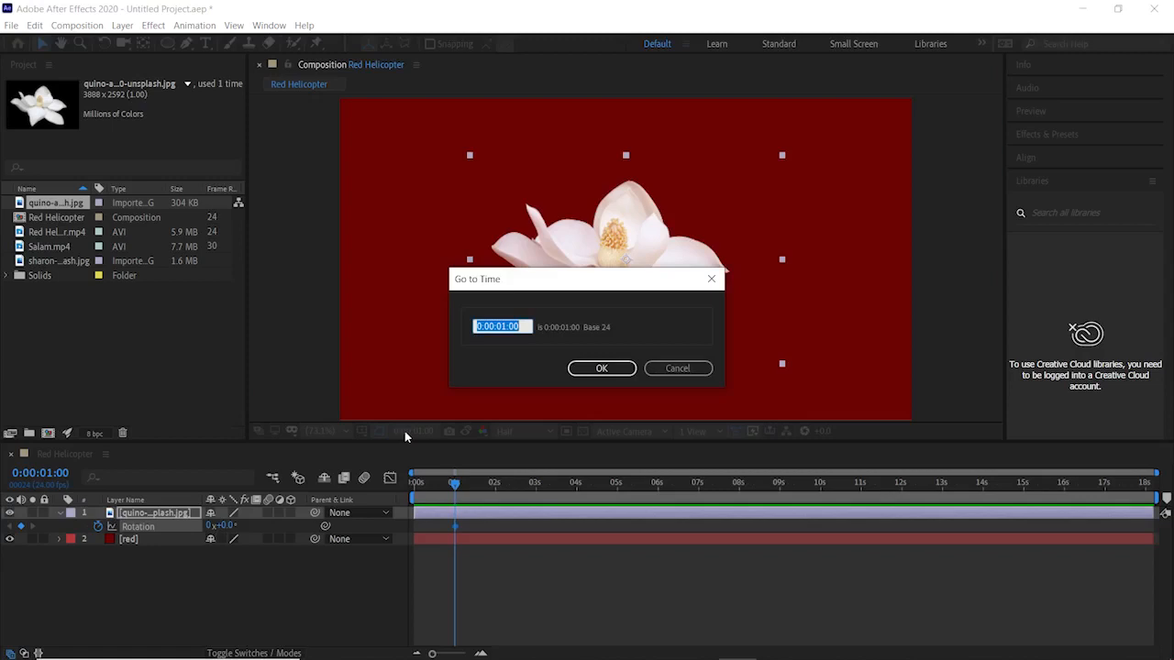
pyautogui.write('2')
pyautogui.press('Return')
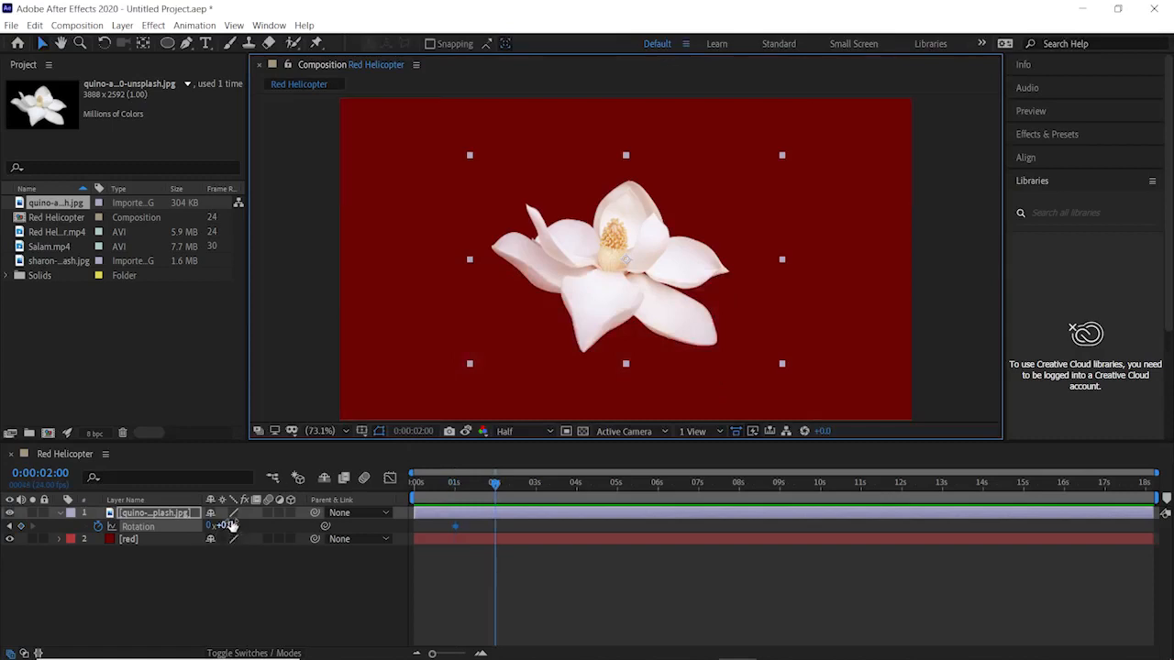
pyautogui.moveTo(230, 526); pyautogui.dragTo(523, 539)
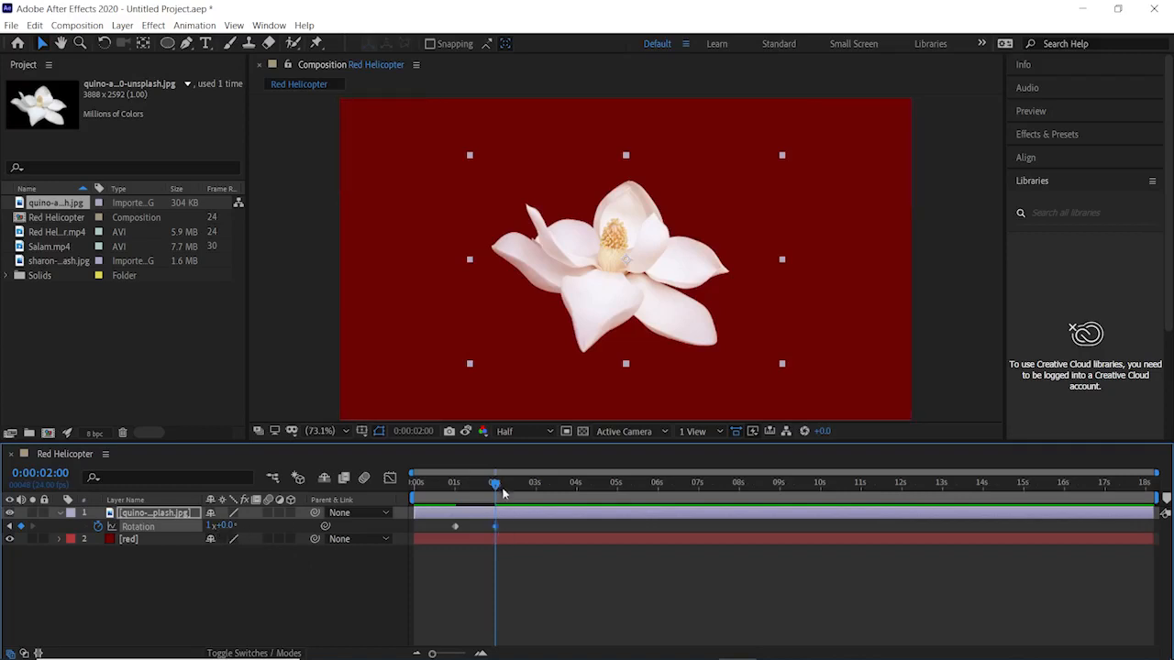
# Return to the composition's start and play back the flower's combined scale and rotation animation.
pyautogui.moveTo(497, 495); pyautogui.dragTo(415, 495)
pyautogui.click(586, 573)
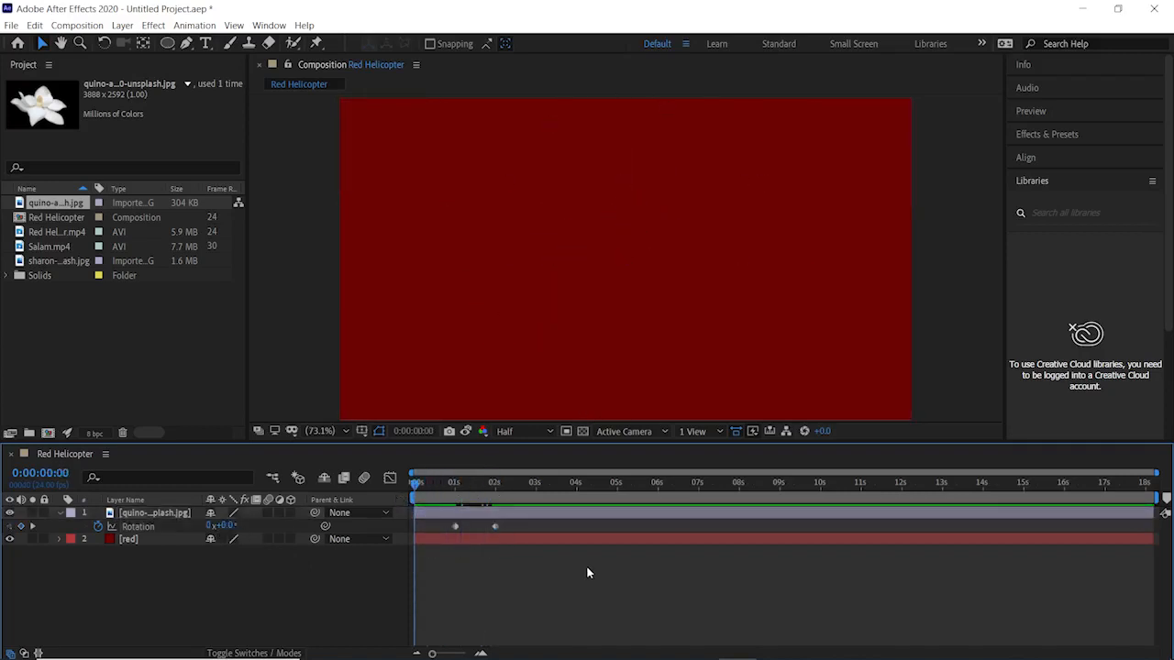
pyautogui.press('space')
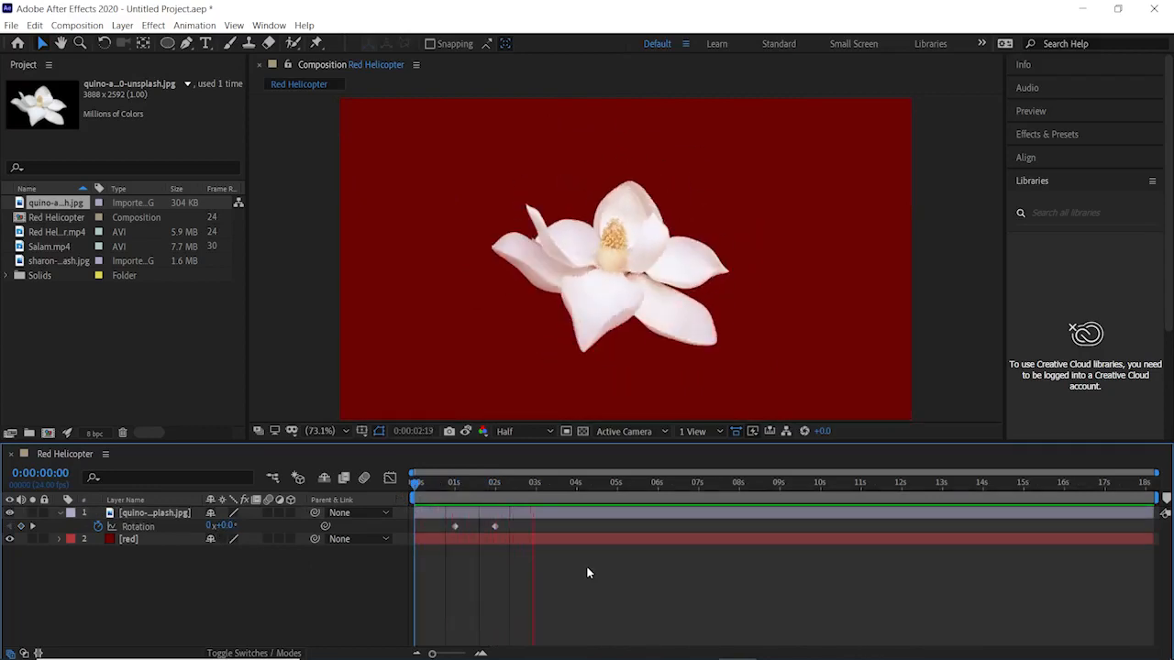
pyautogui.press('space')
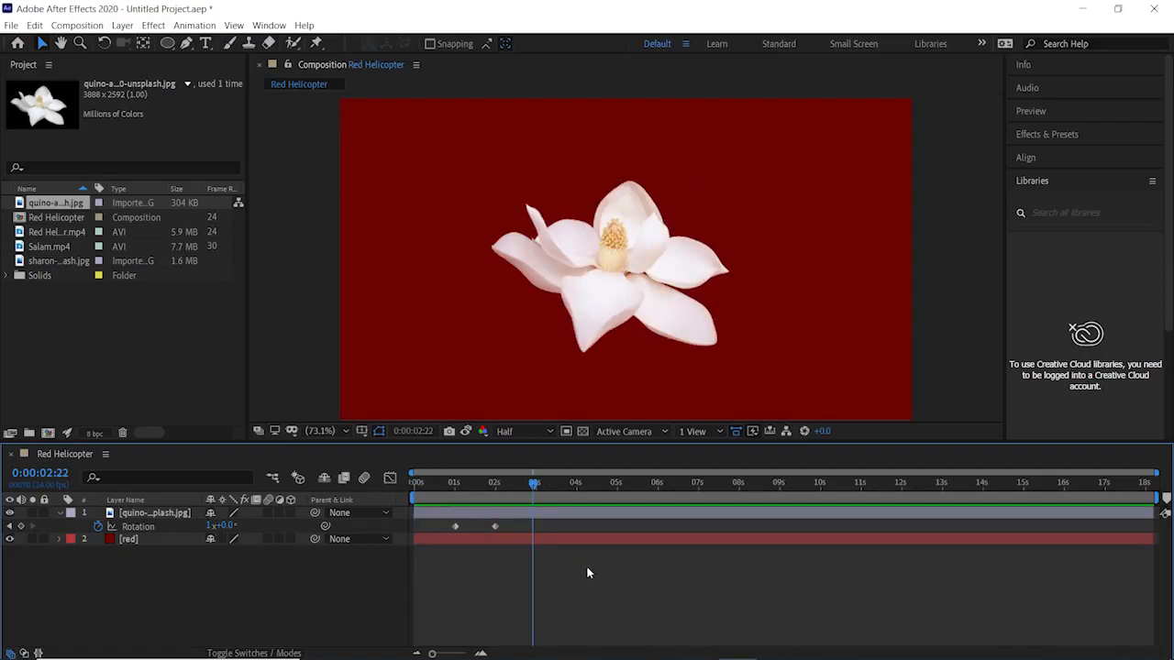
pyautogui.press('space')
pyautogui.press('space')
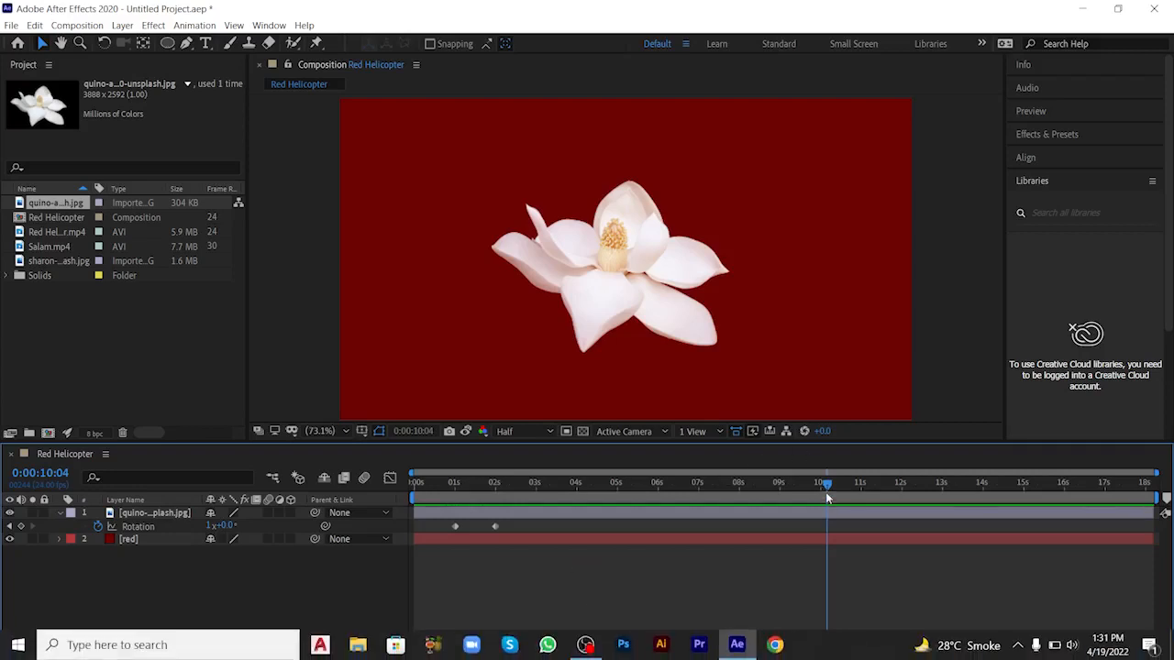
# Shorten the composition's work area to end just after the Rotation keyframe at 0:00:02:00 and preview that range.
pyautogui.moveTo(823, 483); pyautogui.dragTo(510, 494)
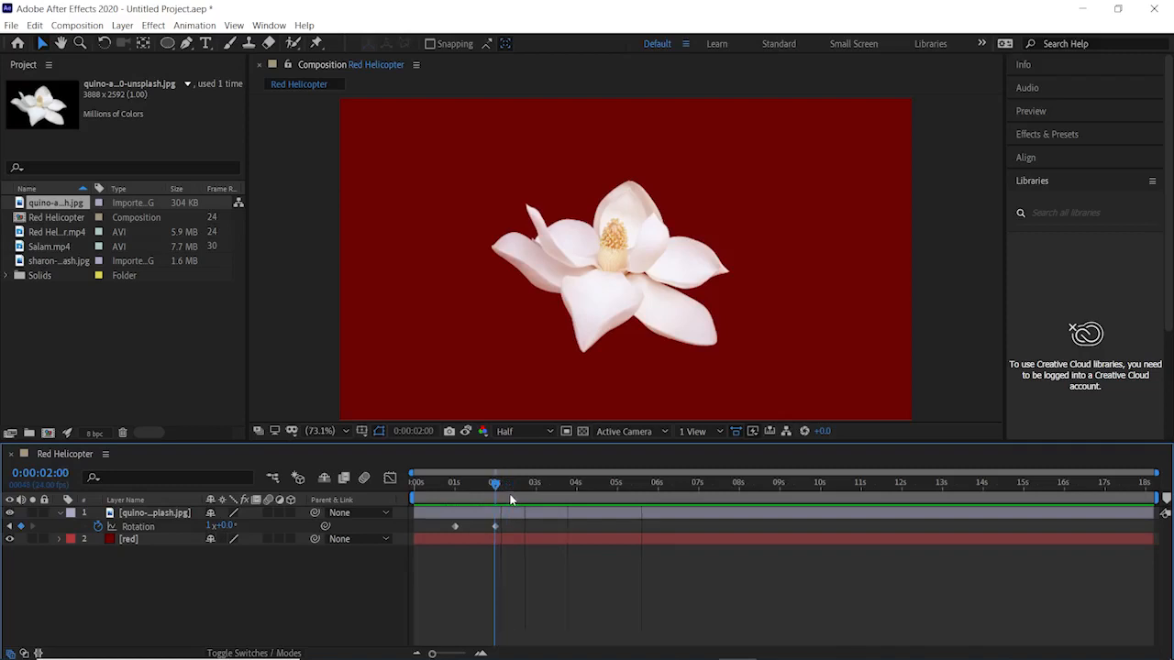
pyautogui.click(493, 527)
pyautogui.click(524, 570)
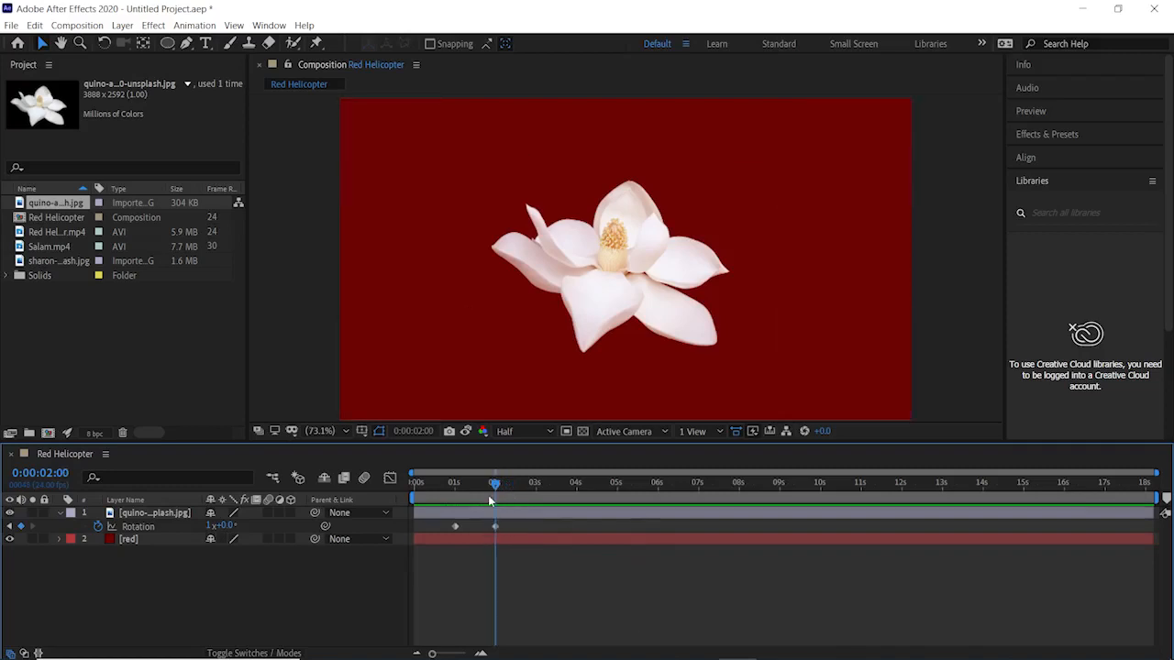
pyautogui.click(1014, 519)
pyautogui.click(873, 502)
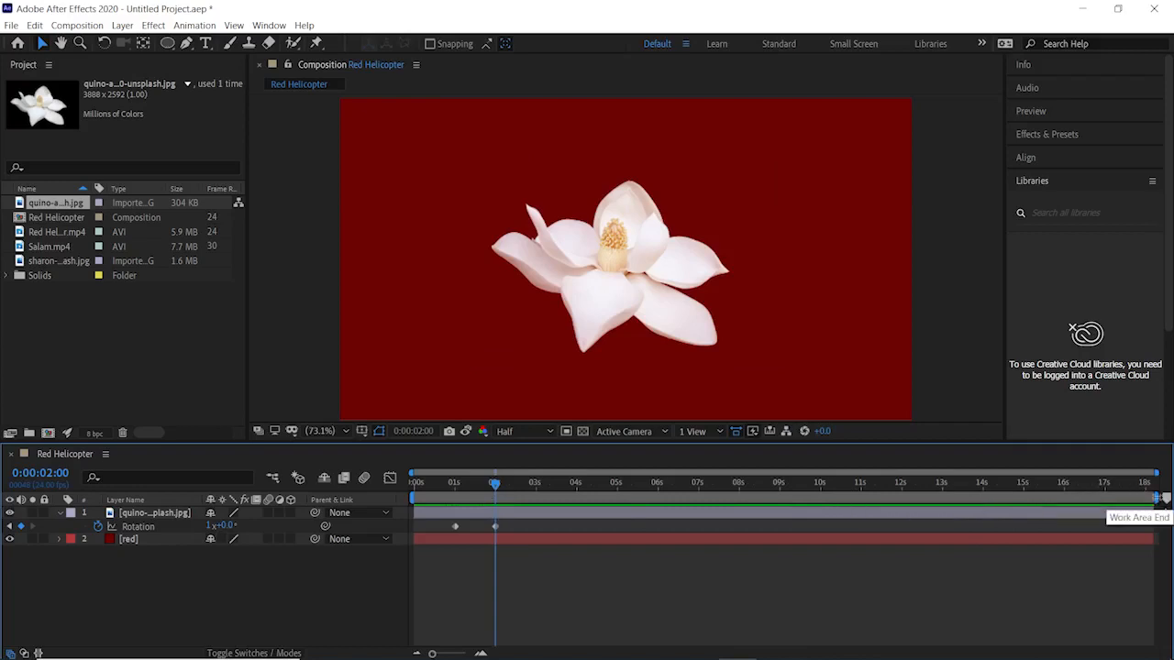
pyautogui.moveTo(1157, 498); pyautogui.dragTo(690, 498)
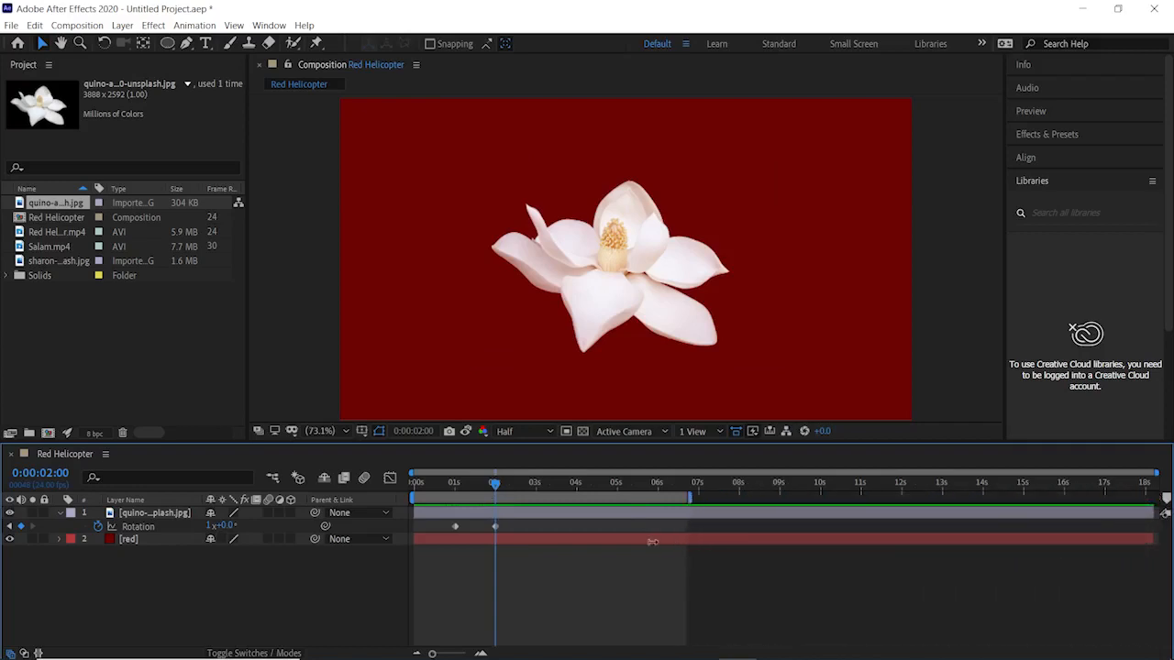
pyautogui.moveTo(652, 541); pyautogui.dragTo(506, 543)
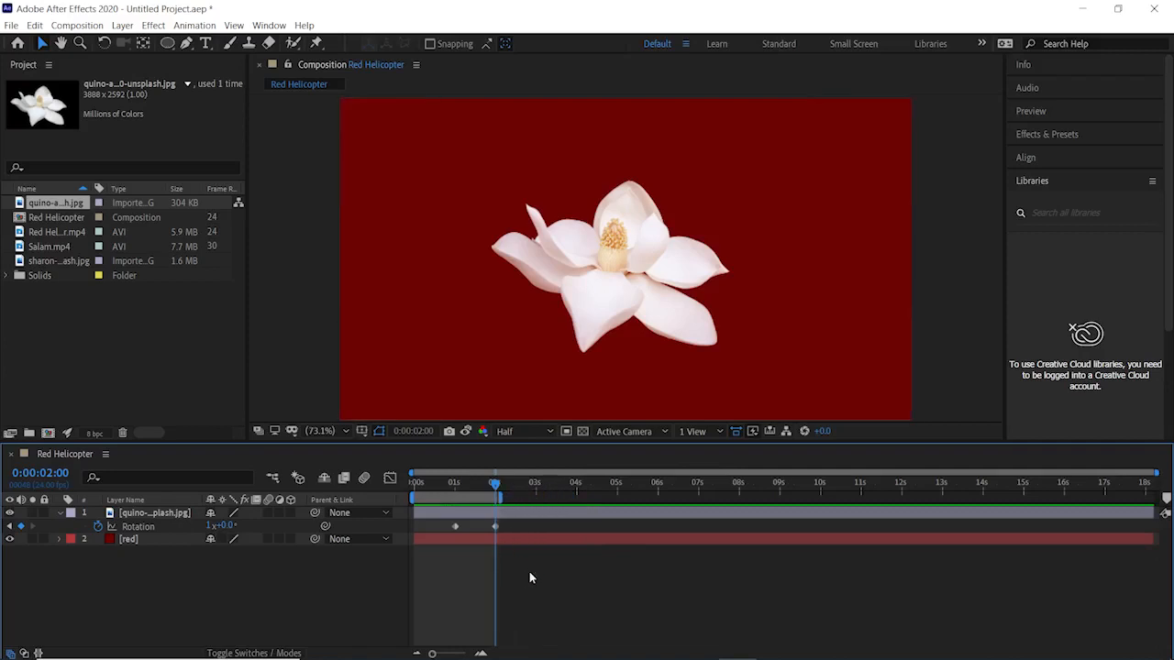
pyautogui.press('space')
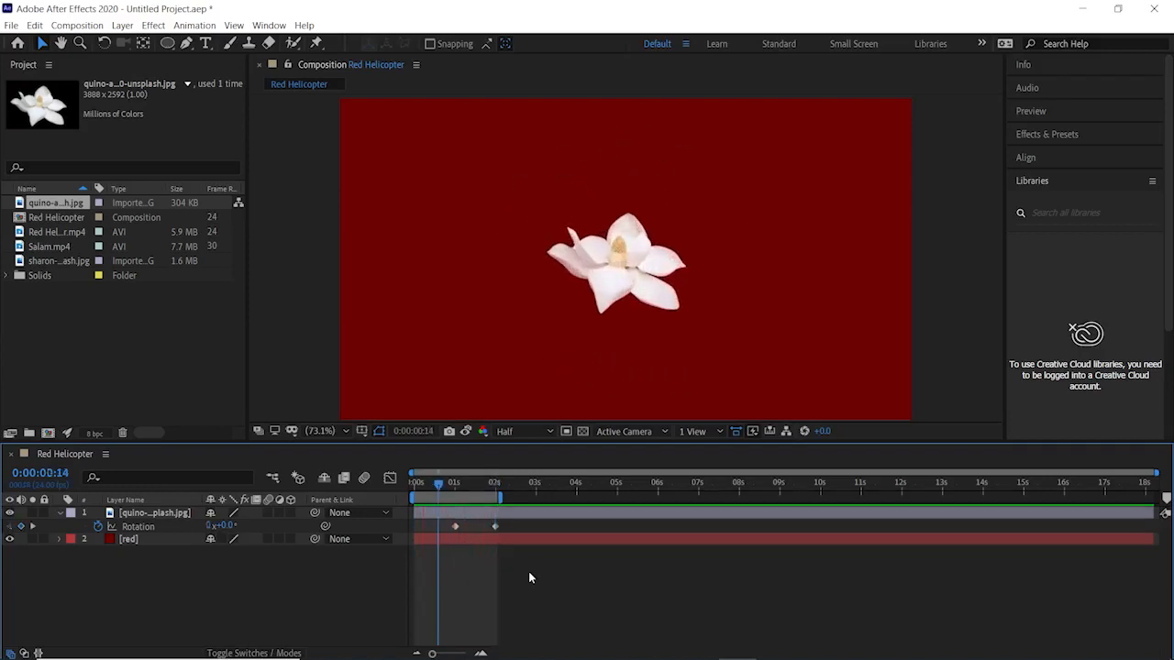
# Add a Position keyframe to the white flower layer at 0:00:02:00 and extend the work area's end to about 3 seconds.
pyautogui.click(146, 513)
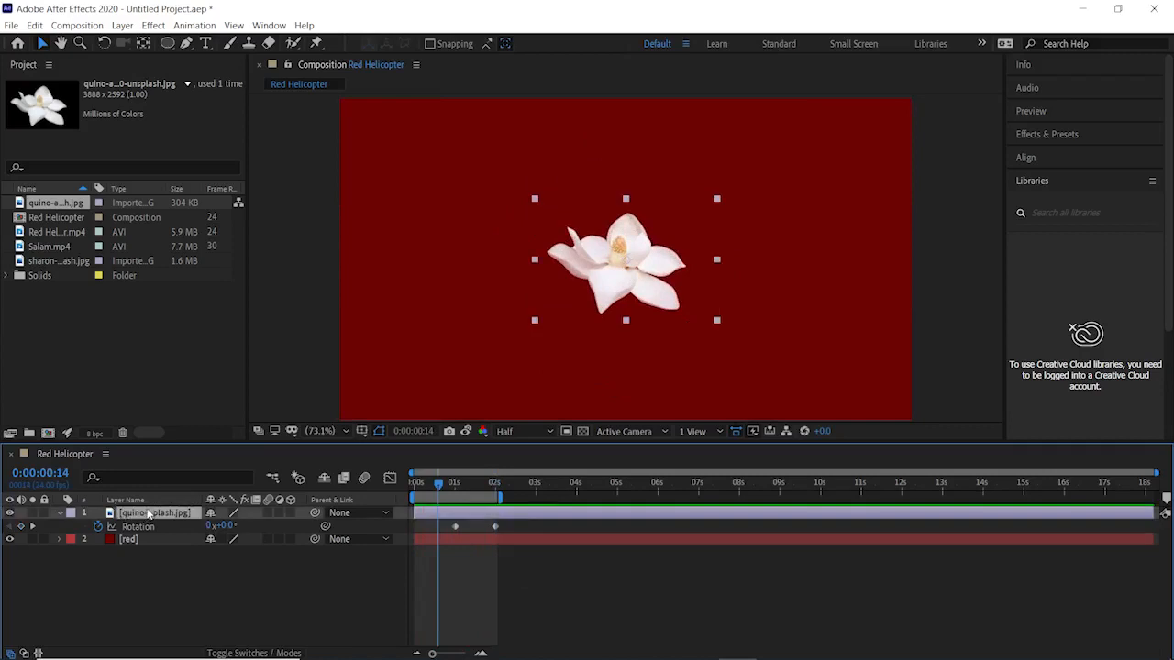
pyautogui.press('p')
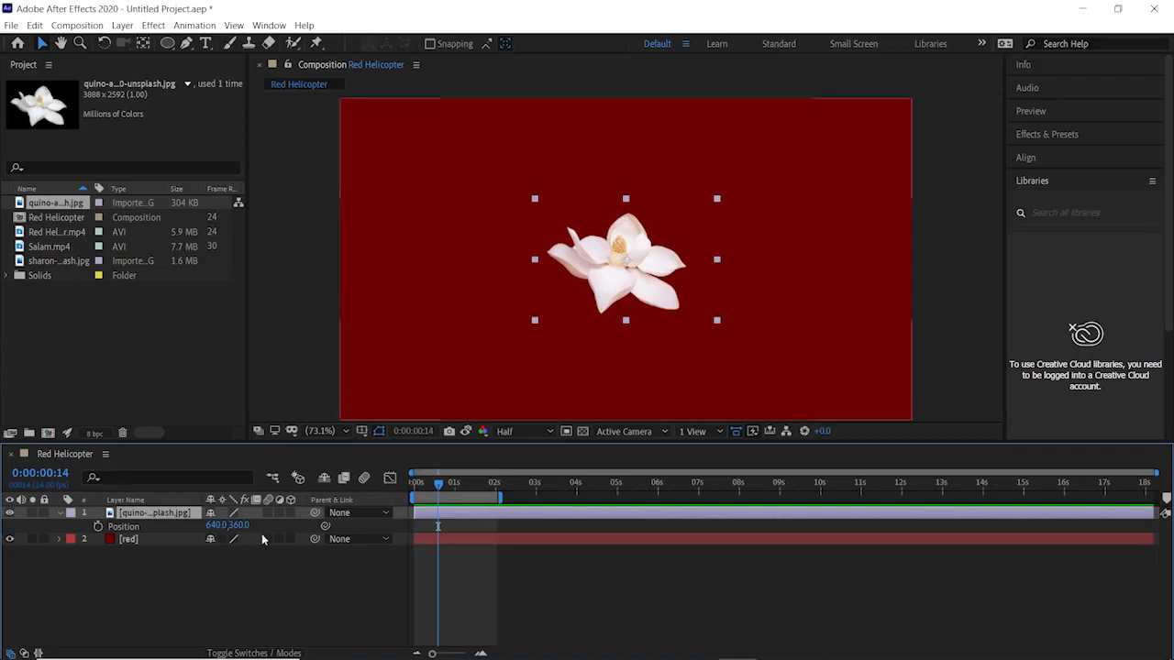
pyautogui.click(423, 428)
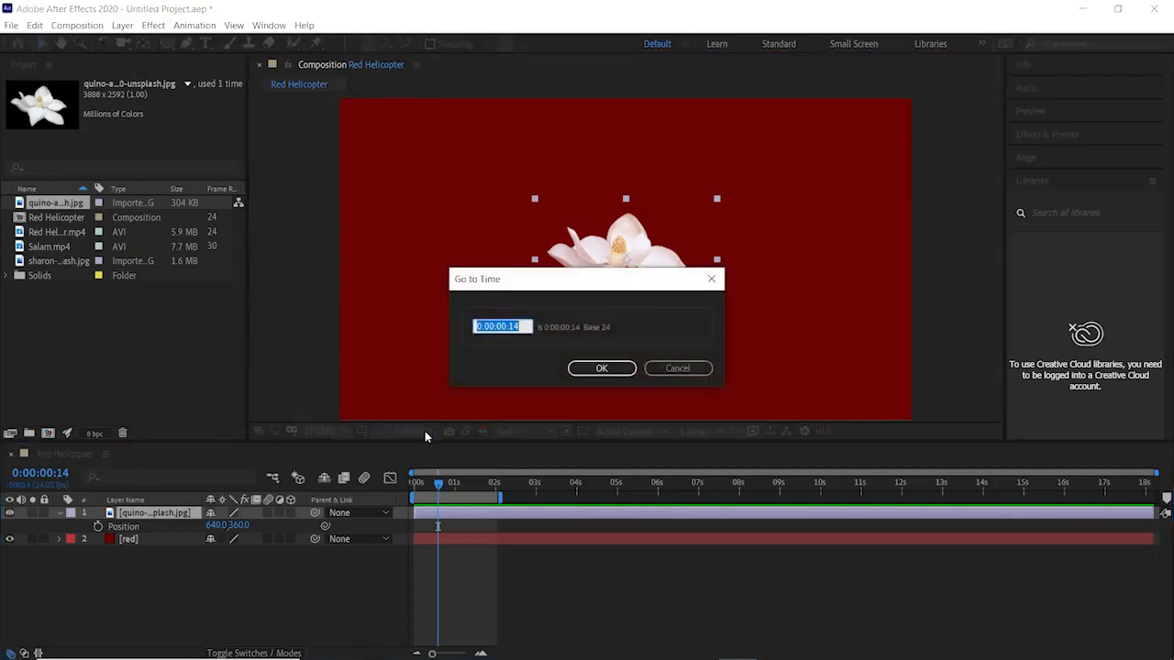
pyautogui.write('2')
pyautogui.press('Return')
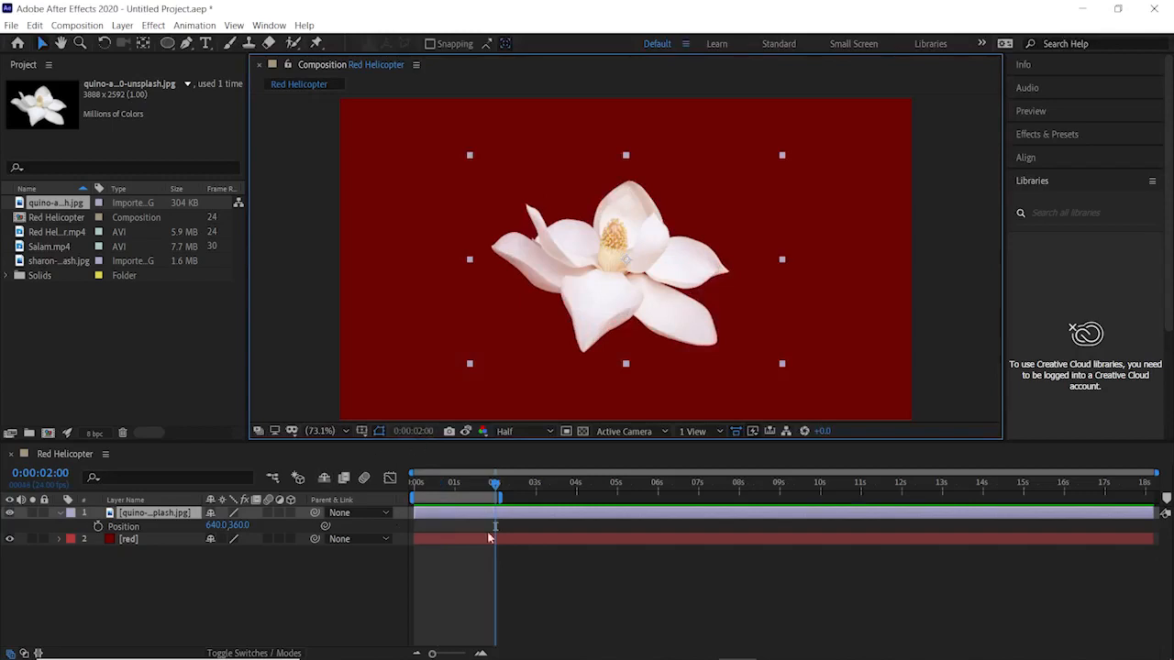
pyautogui.moveTo(501, 498); pyautogui.dragTo(540, 498)
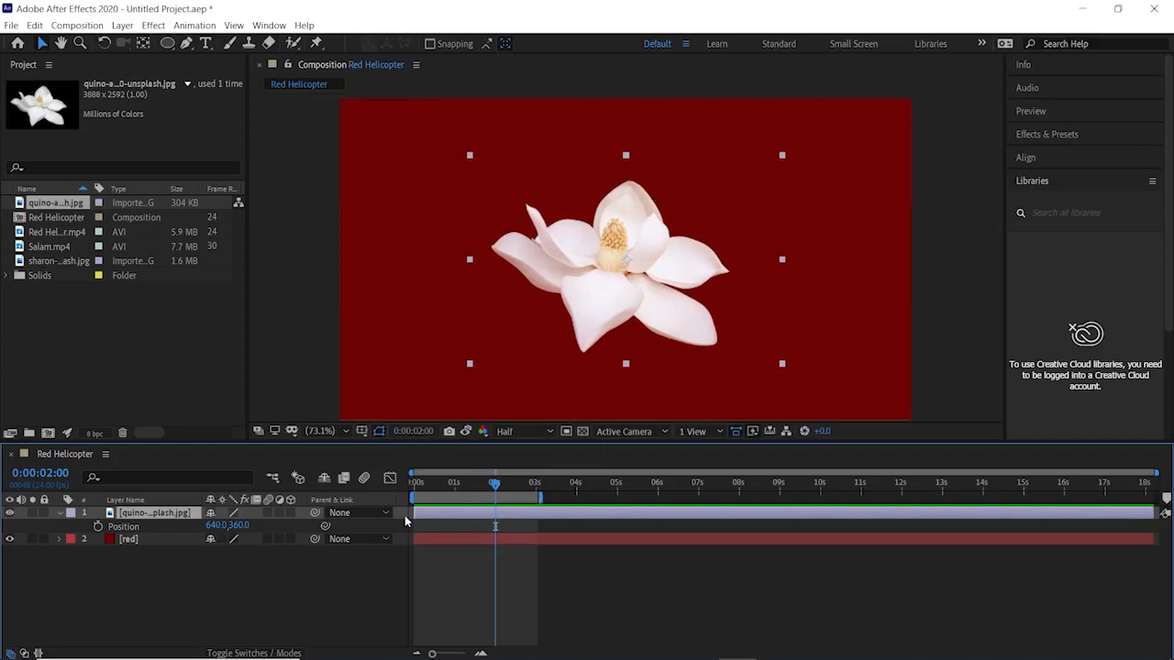
pyautogui.click(99, 527)
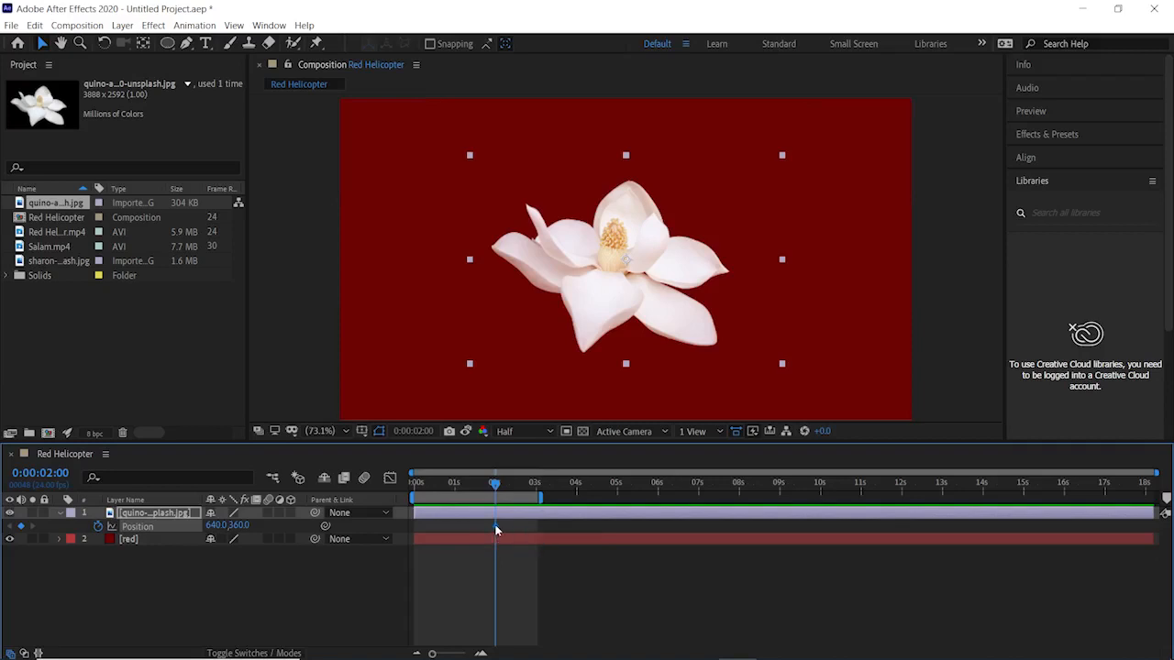
# At 0:00:03:00, move the white flower to the frame's lower-right area, at a Position of about 1026, 500, then deselect the layer.
pyautogui.click(413, 431)
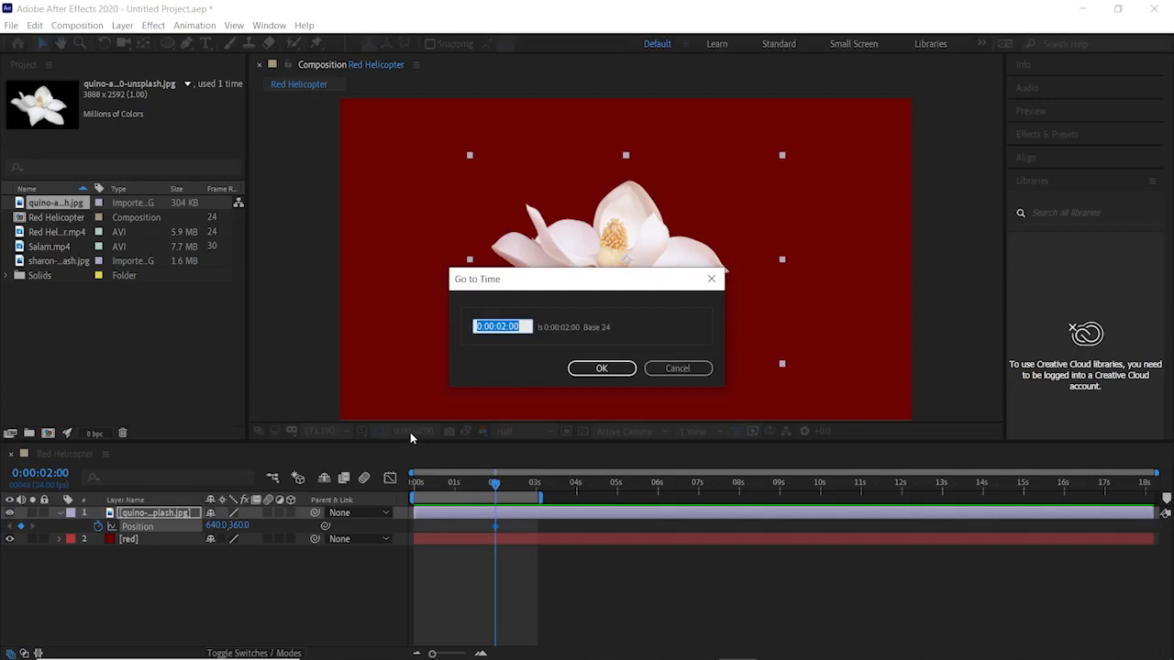
pyautogui.write('300')
pyautogui.press('Return')
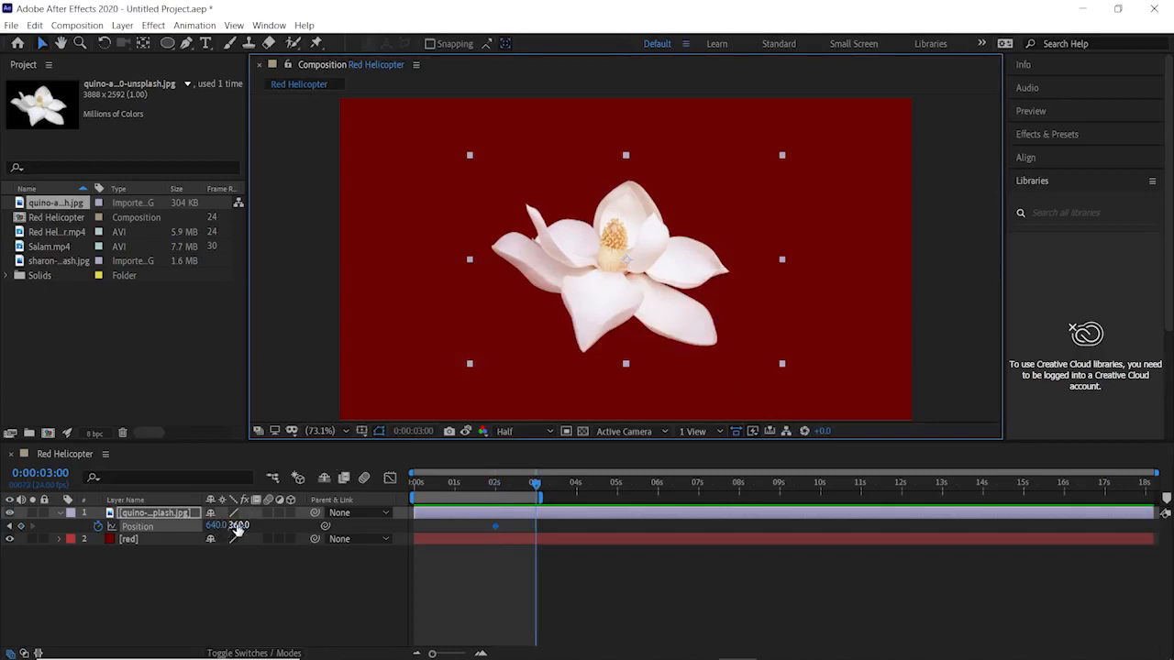
pyautogui.moveTo(627, 280); pyautogui.dragTo(798, 341)
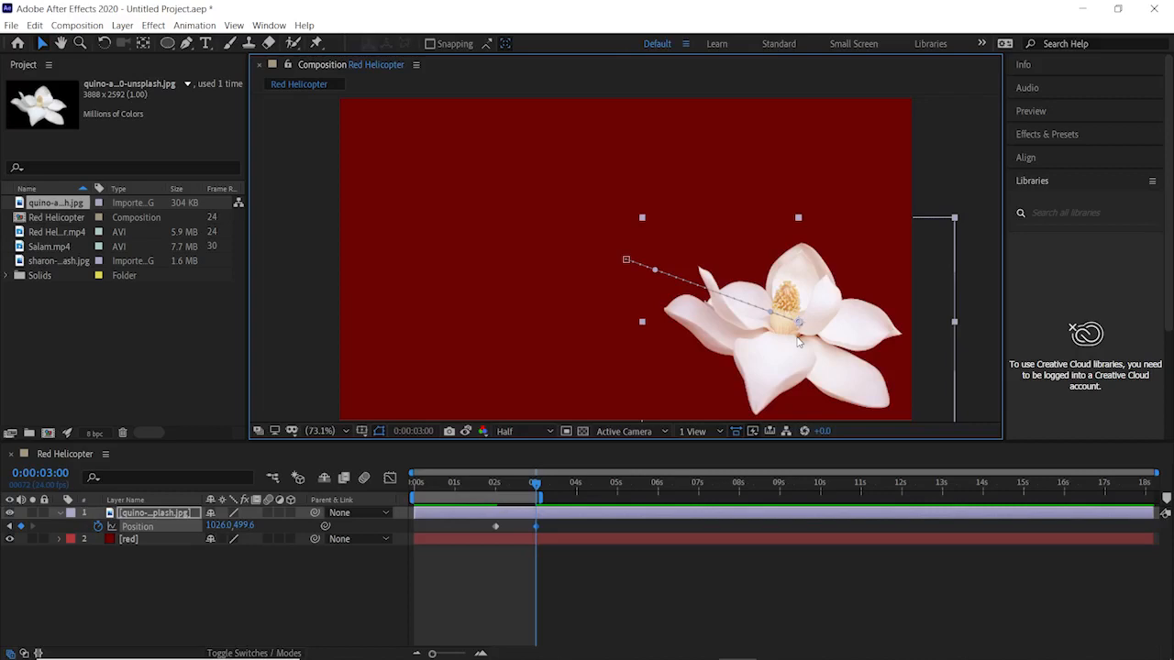
pyautogui.click(545, 498)
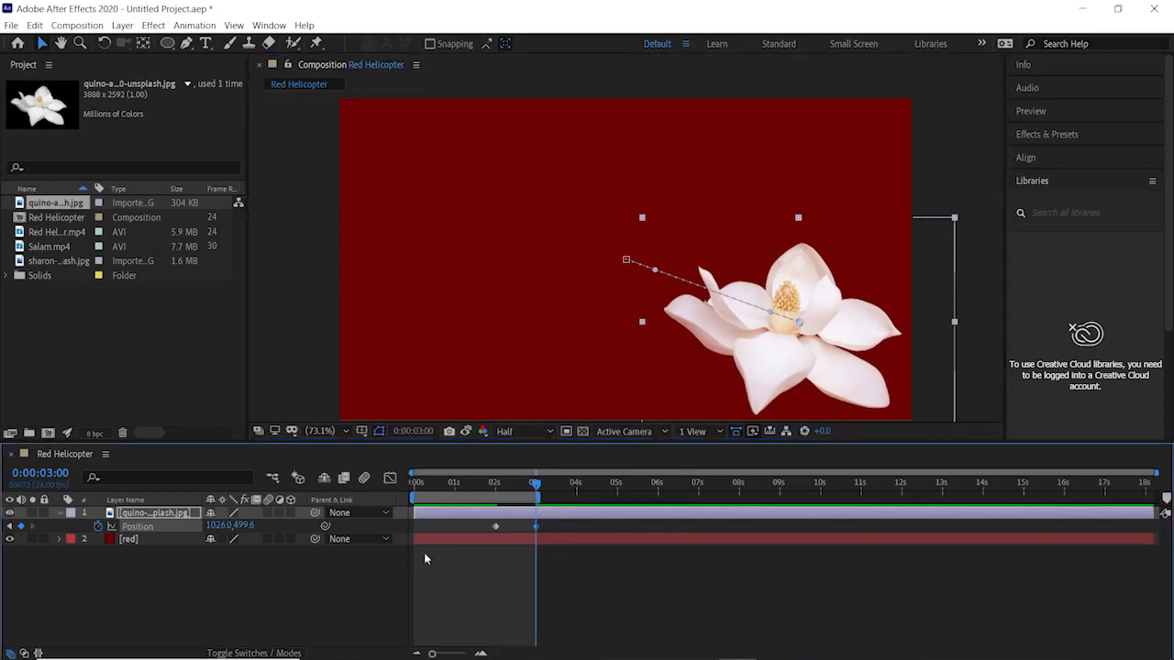
pyautogui.click(308, 588)
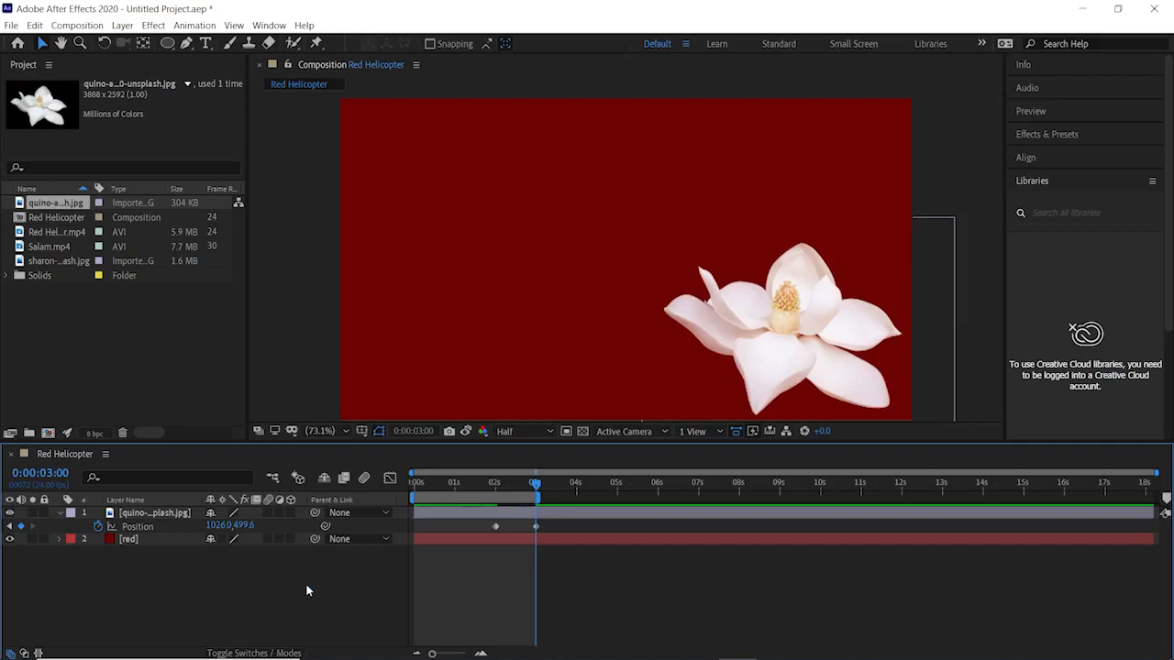
# Look through the project's imported videos and images, finishing on the multicoloured flower image.
pyautogui.click(56, 232)
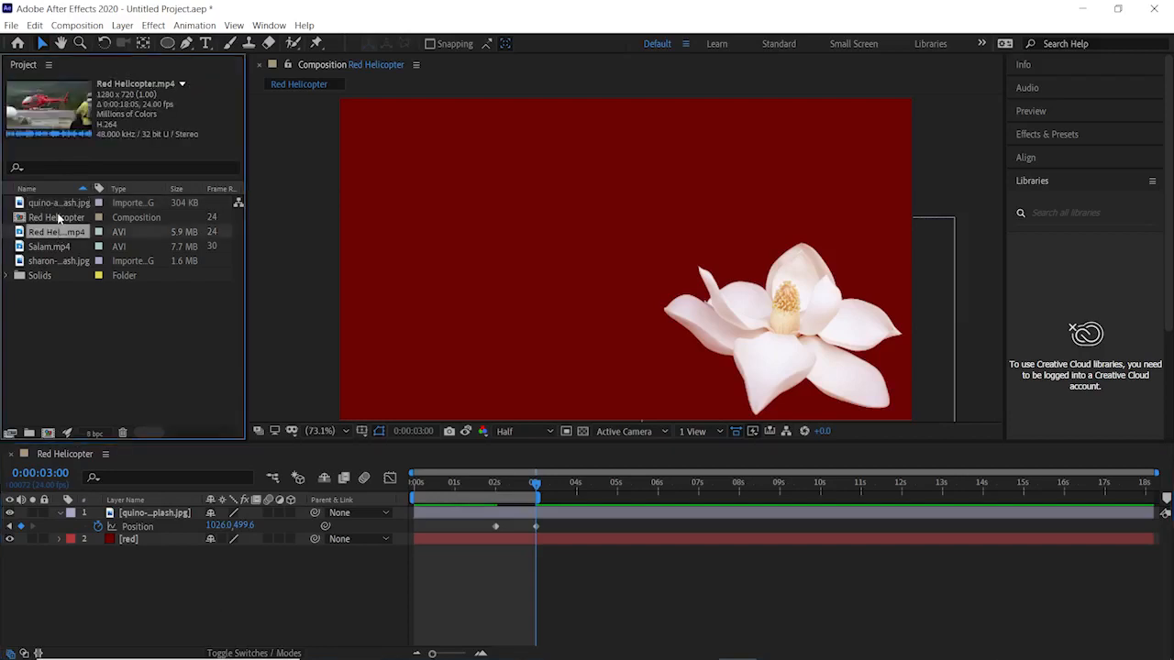
pyautogui.click(55, 205)
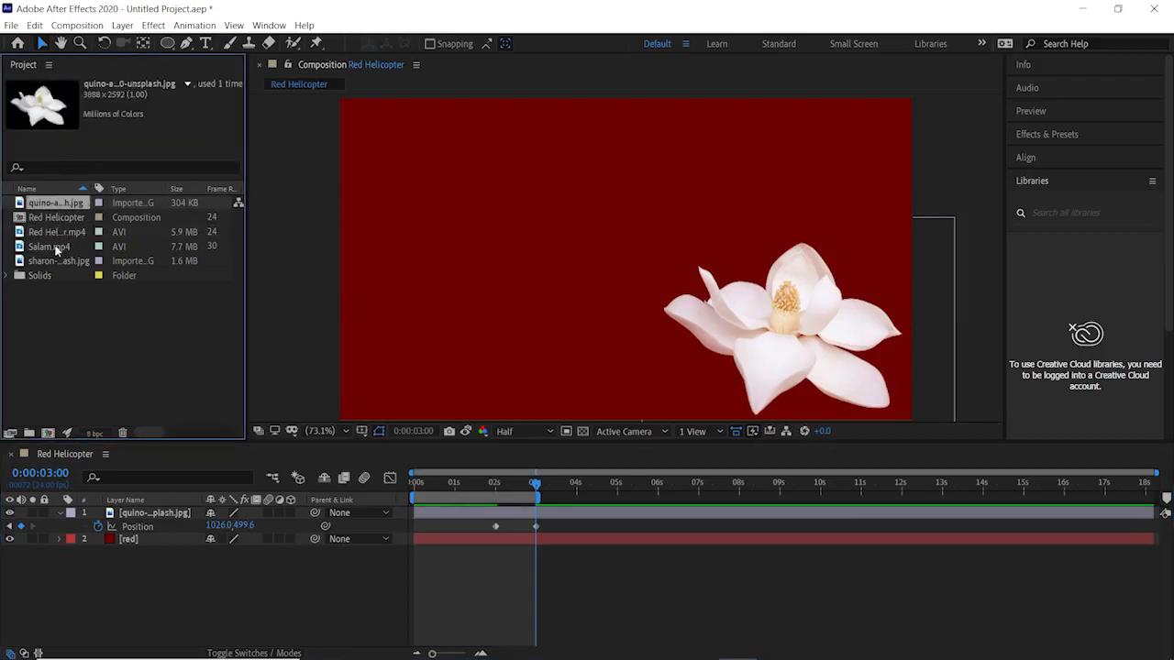
pyautogui.click(56, 247)
pyautogui.click(57, 261)
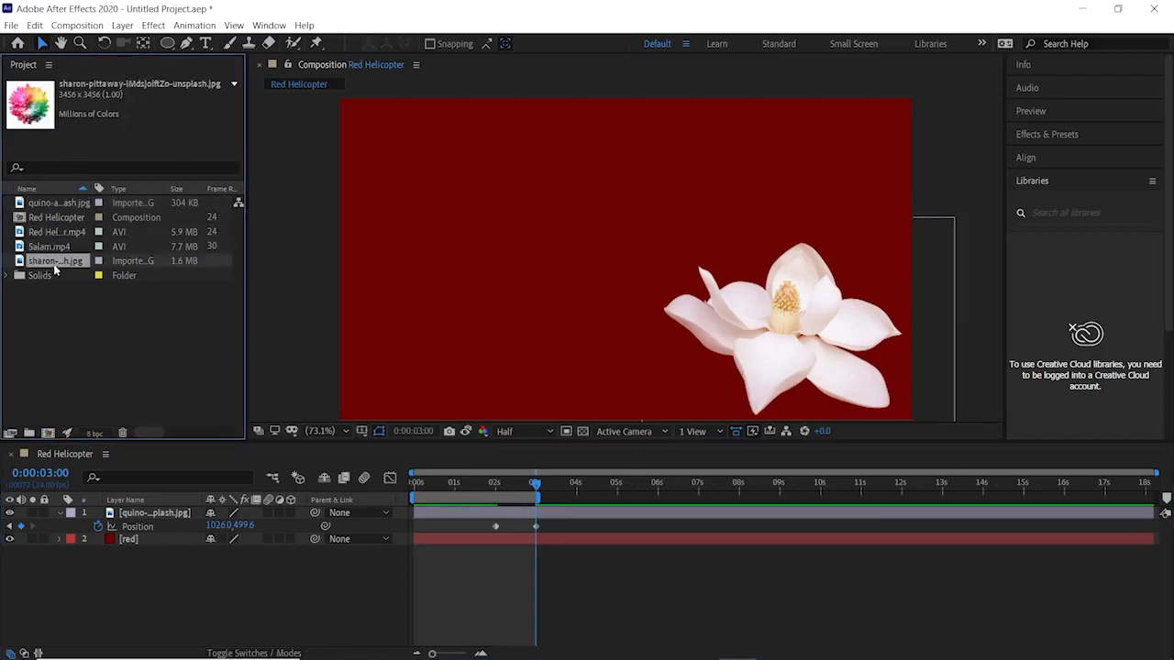
# Add a second copy of the white flower image above the existing flower layer, set its Scale to 10%, and deselect it.
pyautogui.click(53, 202)
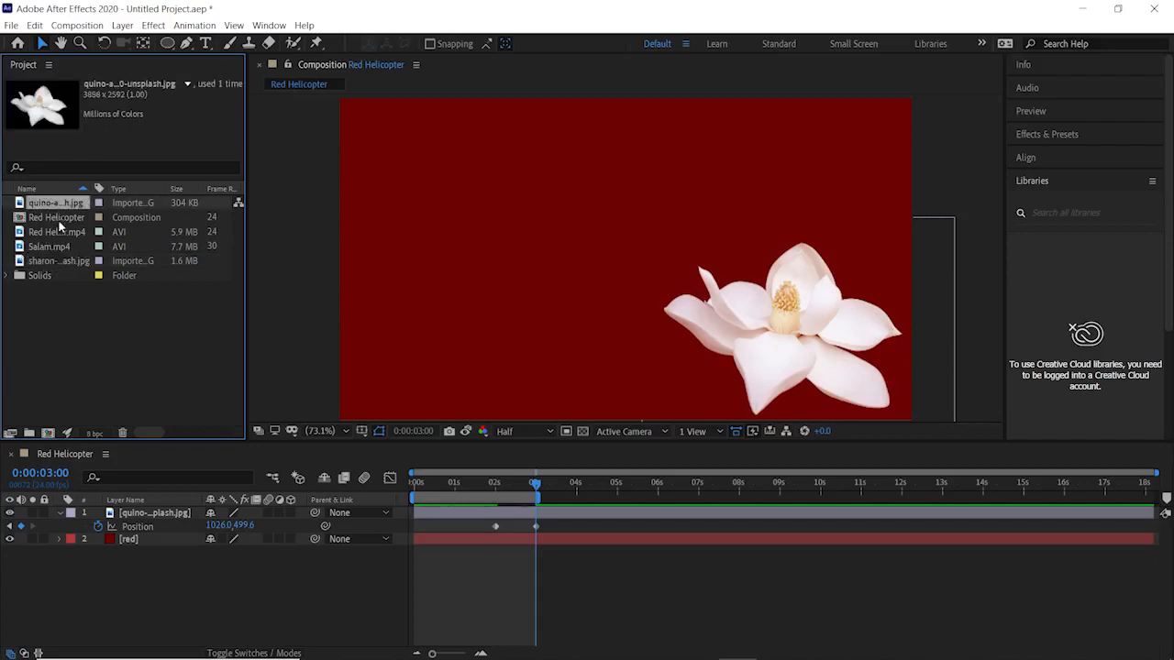
pyautogui.moveTo(58, 204); pyautogui.dragTo(98, 516)
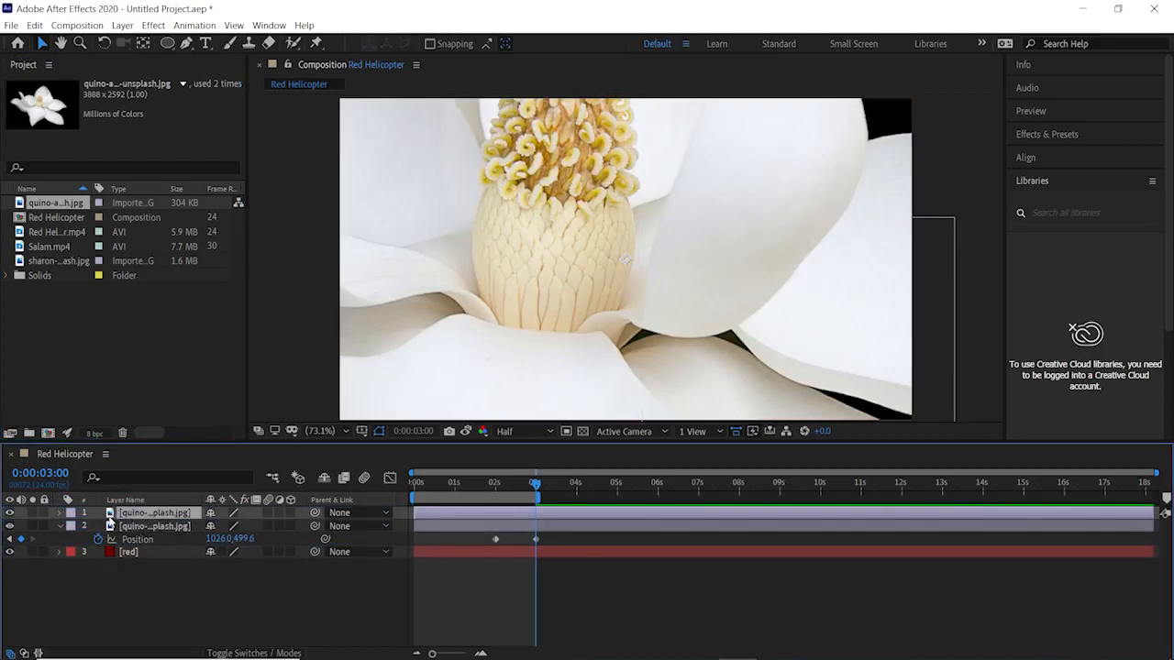
pyautogui.press('s')
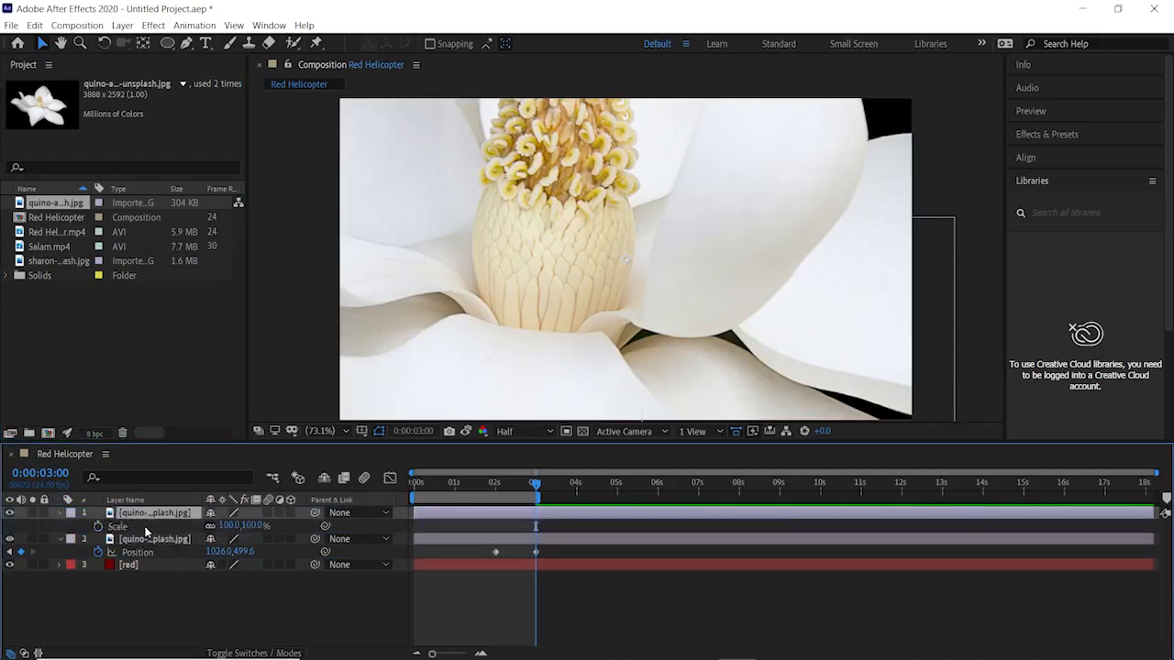
pyautogui.moveTo(232, 526); pyautogui.dragTo(163, 525)
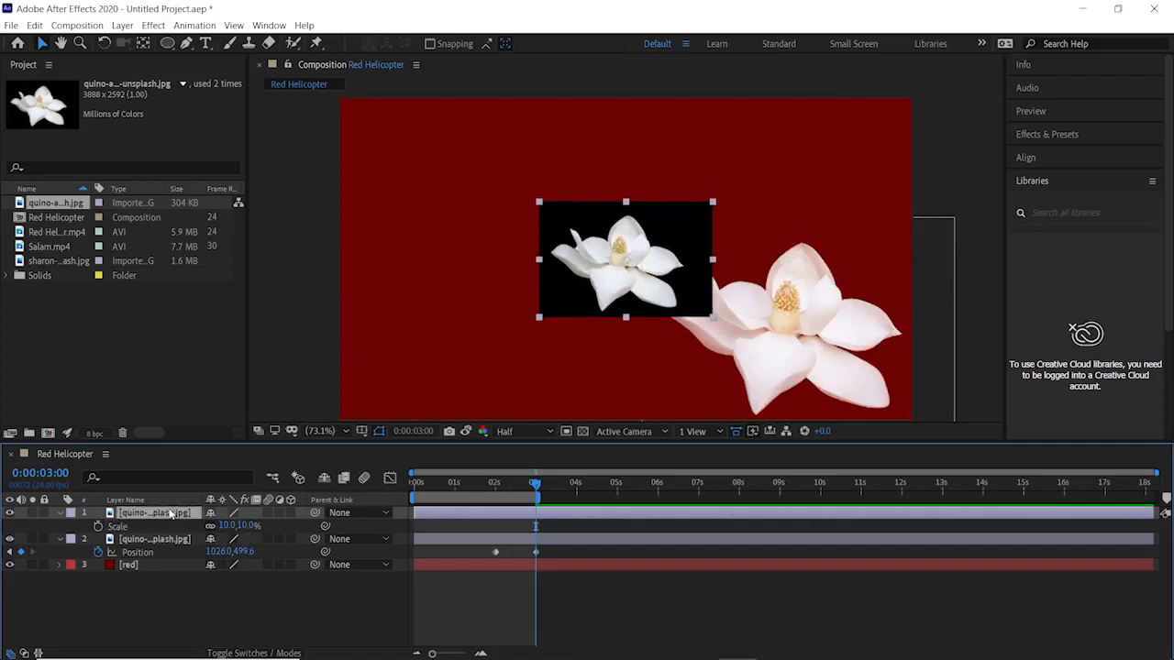
pyautogui.click(202, 606)
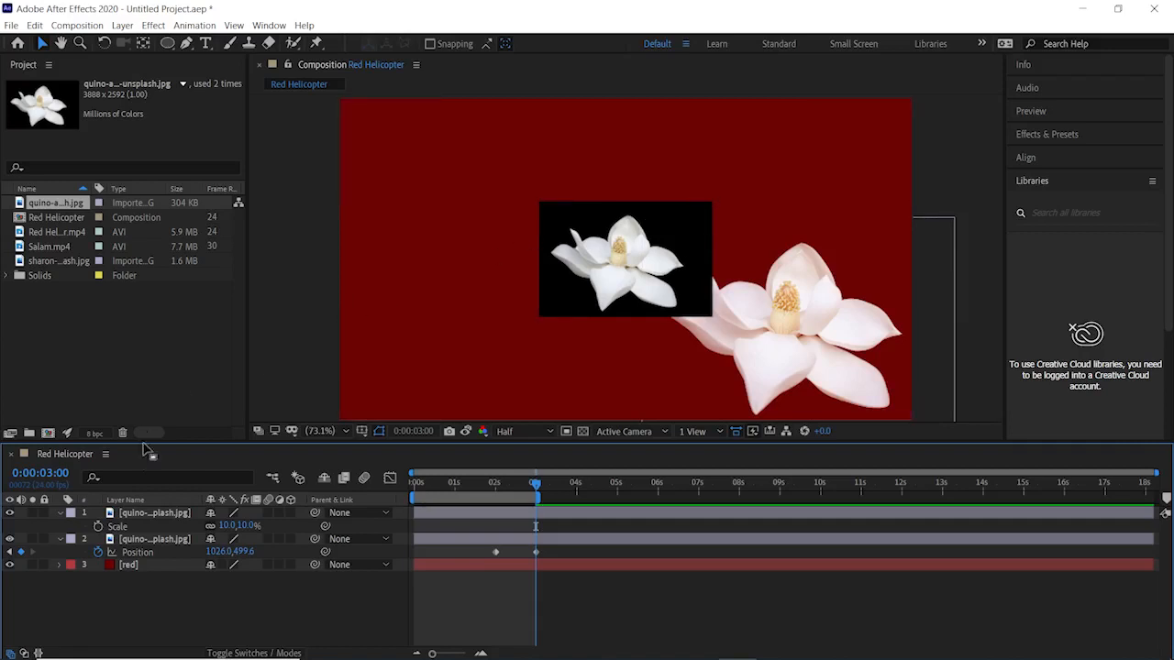
# Reveal Position and Scale on both white flower layers and shift them together, bringing the small copy to Position 402, 434.
pyautogui.click(543, 250)
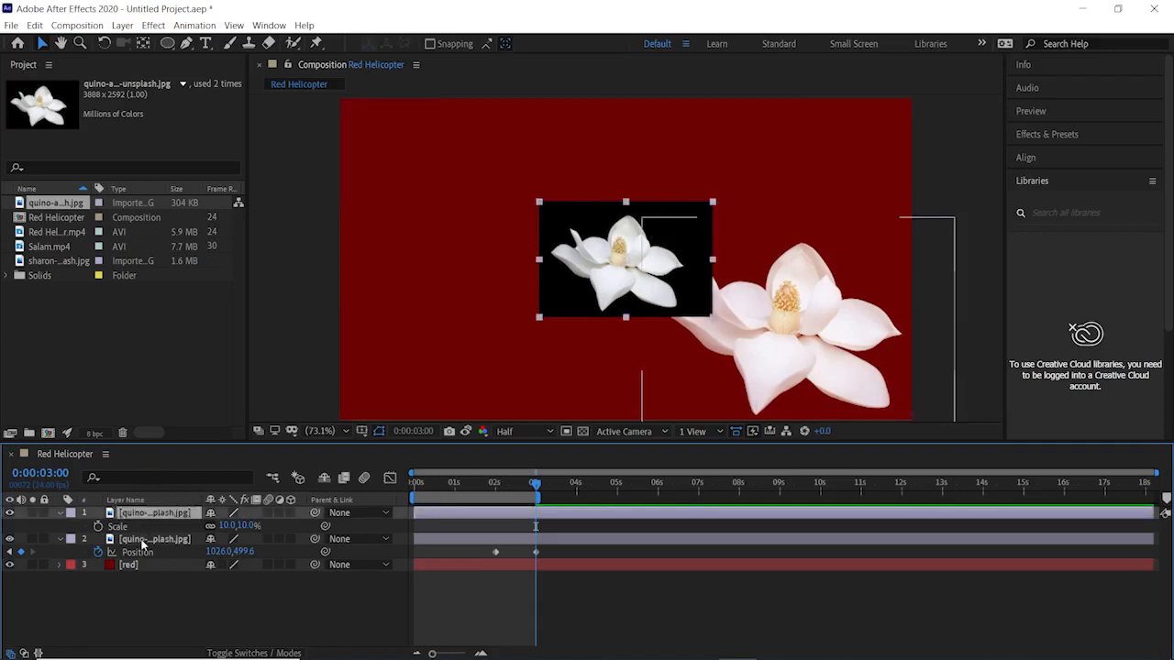
pyautogui.keyDown('ctrl'); pyautogui.click(142, 543); pyautogui.keyUp('ctrl')
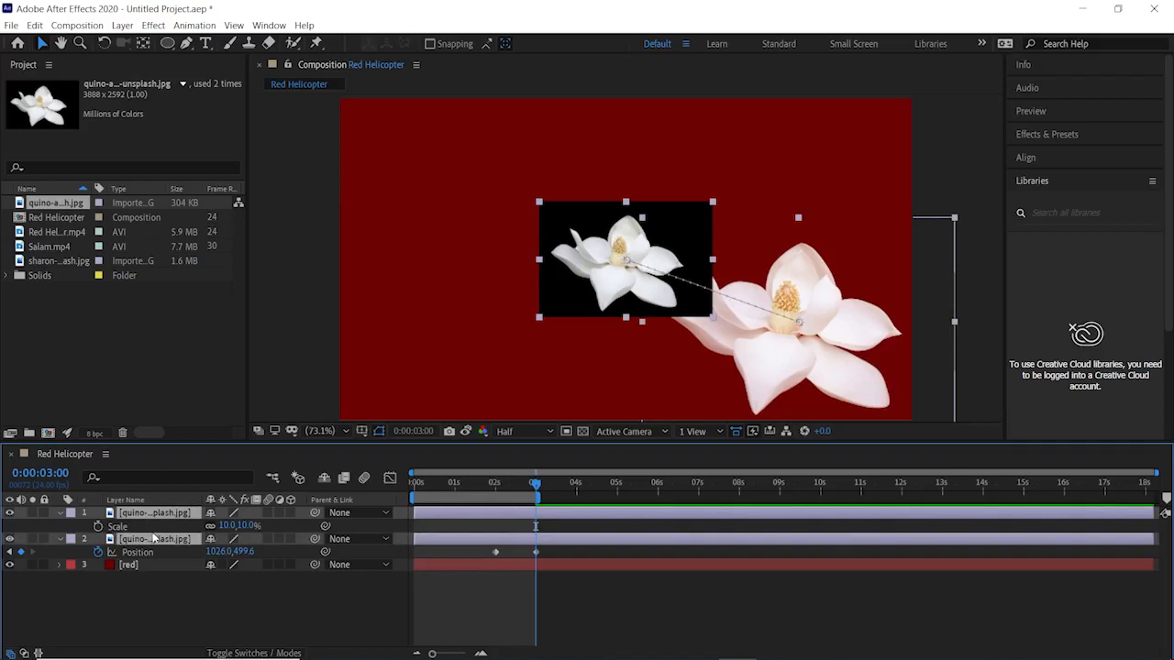
pyautogui.press('u')
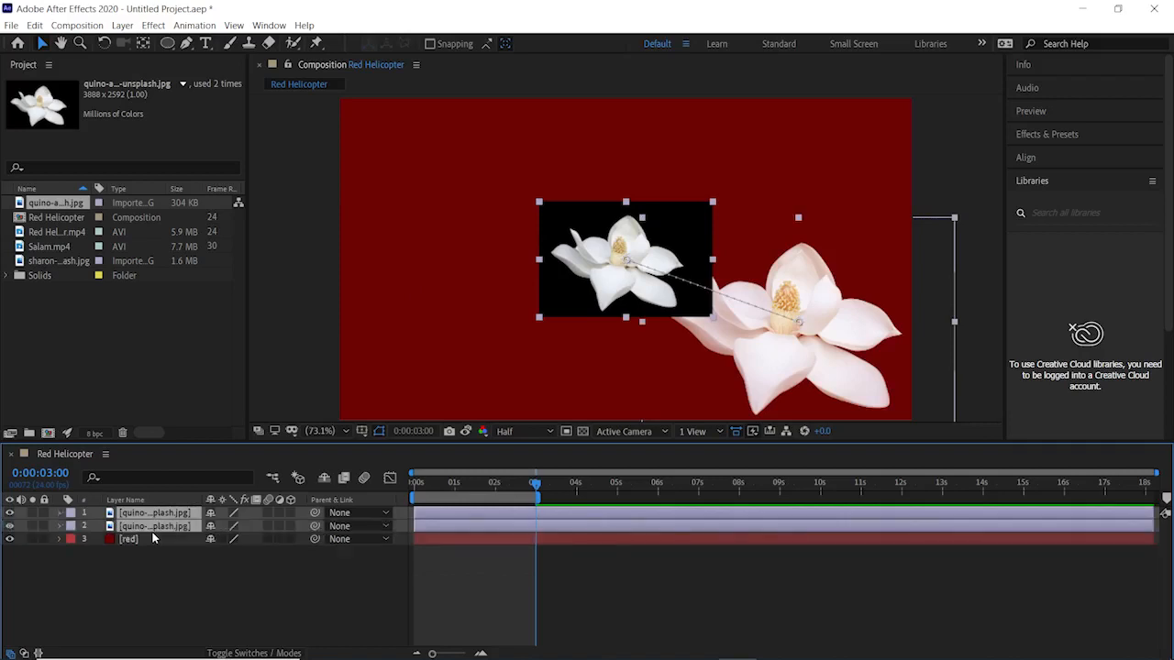
pyautogui.press('s')
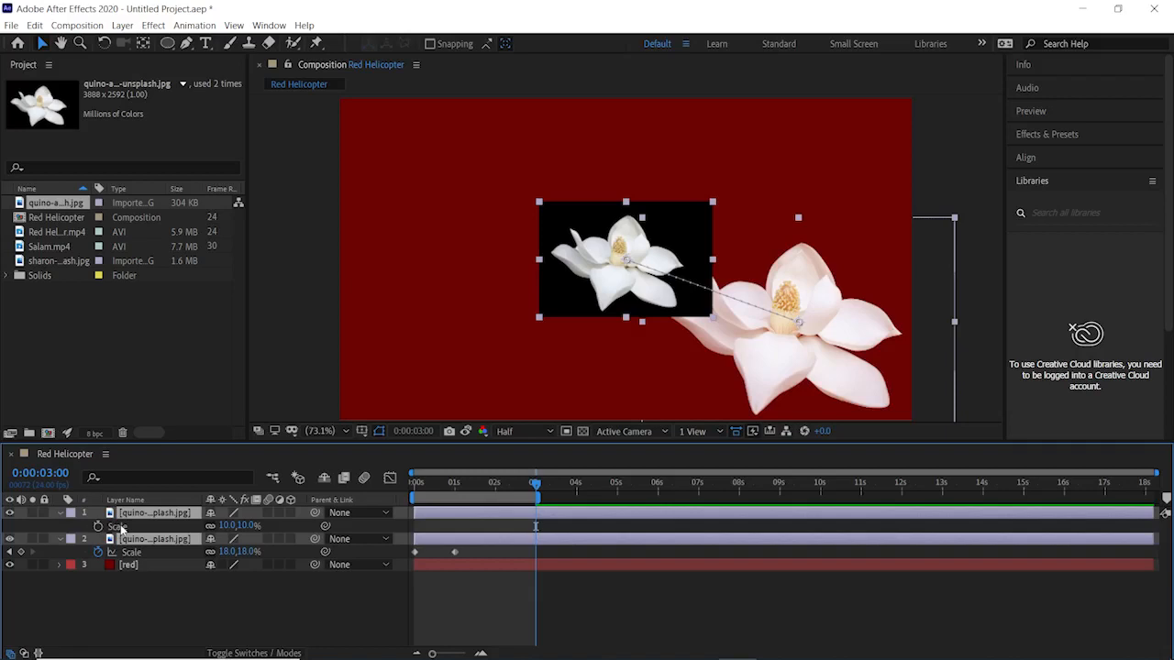
pyautogui.hotkey('shift', 'p')
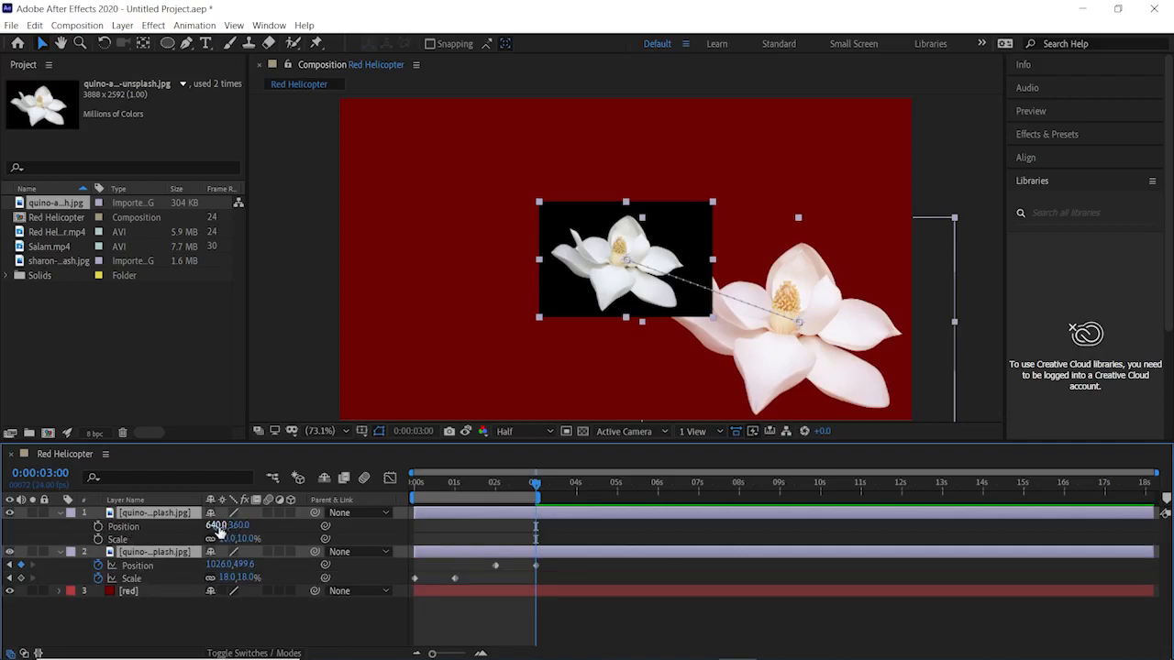
pyautogui.moveTo(216, 526); pyautogui.dragTo(4, 525)
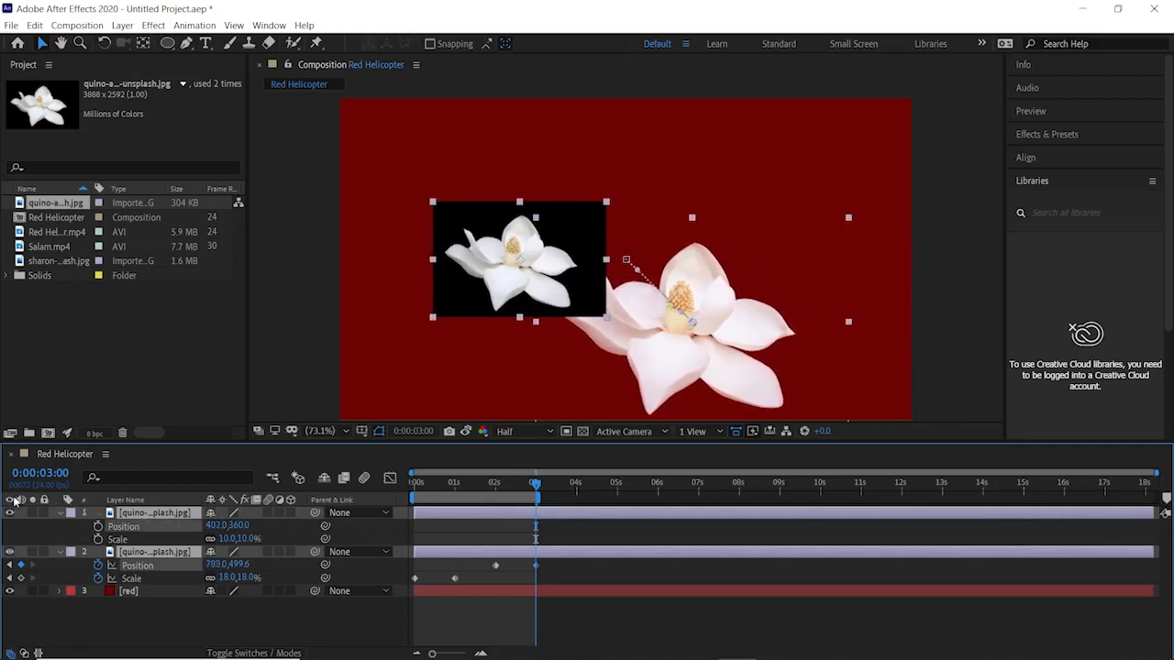
pyautogui.moveTo(235, 565); pyautogui.dragTo(279, 553)
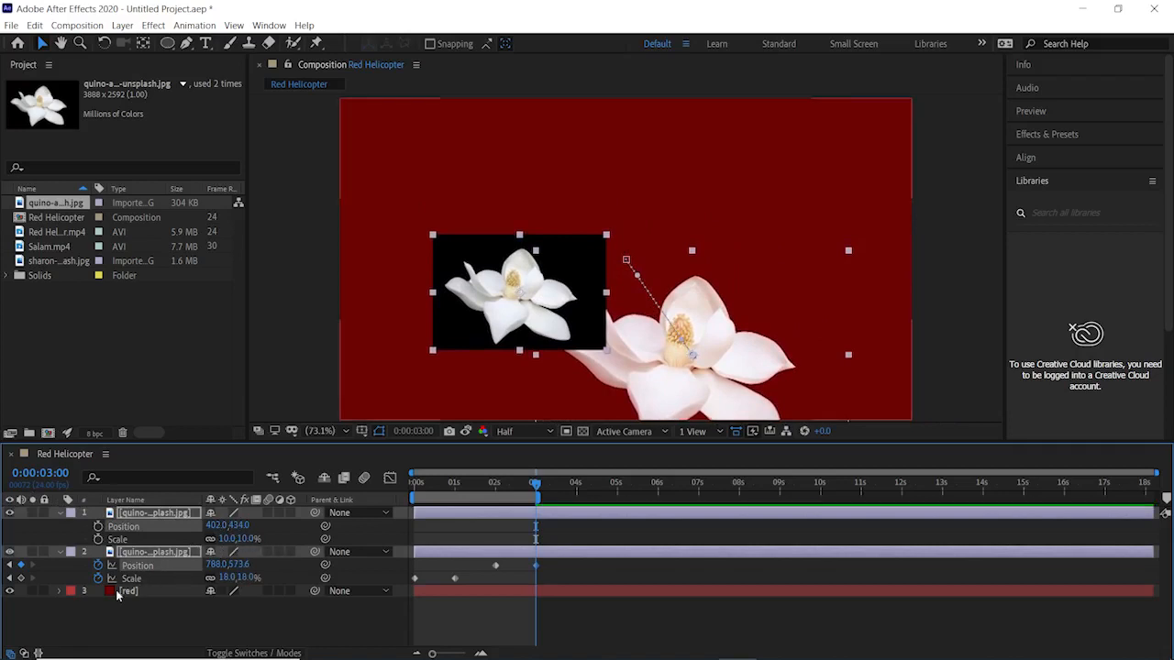
# Enlarge only the lower flower layer's Scale to 47%, and reduce both flower layers' Scale together, to 2% for the small copy and 39% for the lower one.
pyautogui.moveTo(231, 581); pyautogui.dragTo(160, 615)
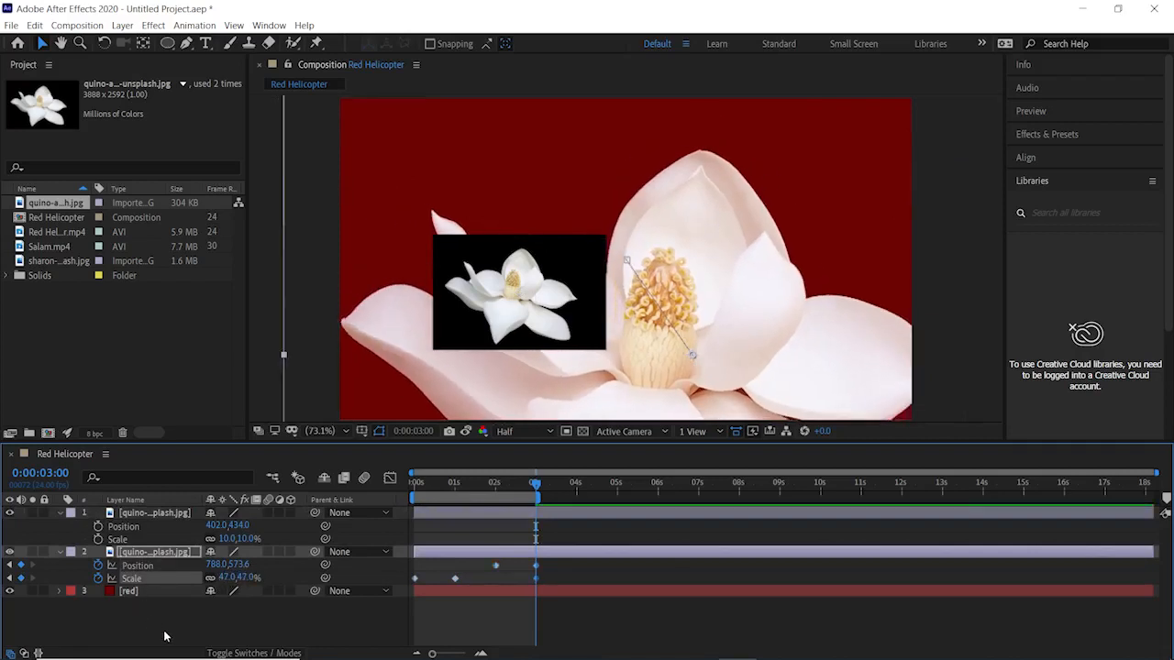
pyautogui.click(163, 632)
pyautogui.click(155, 553)
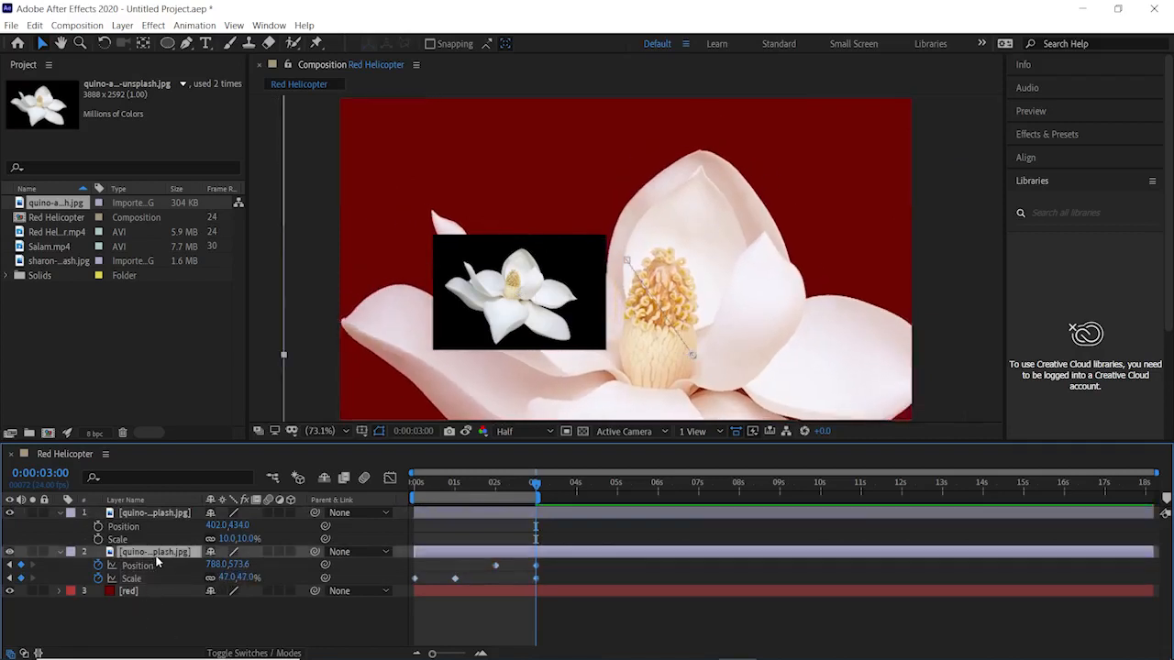
pyautogui.keyDown('shift'); pyautogui.click(147, 513); pyautogui.keyUp('shift')
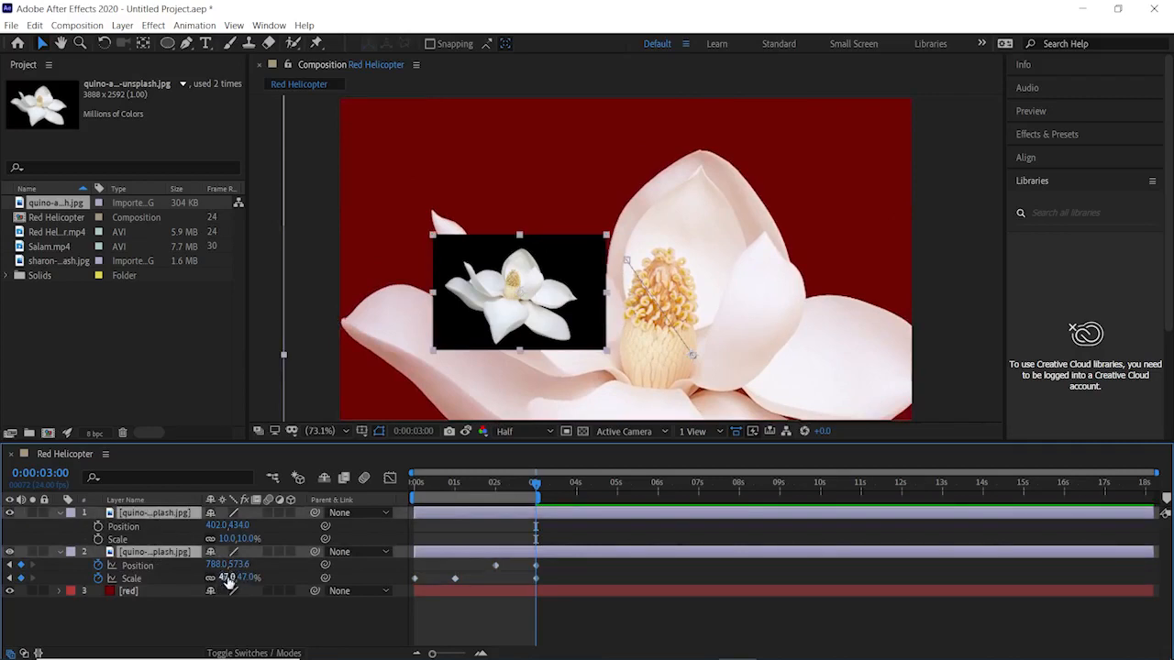
pyautogui.moveTo(225, 577); pyautogui.dragTo(188, 569)
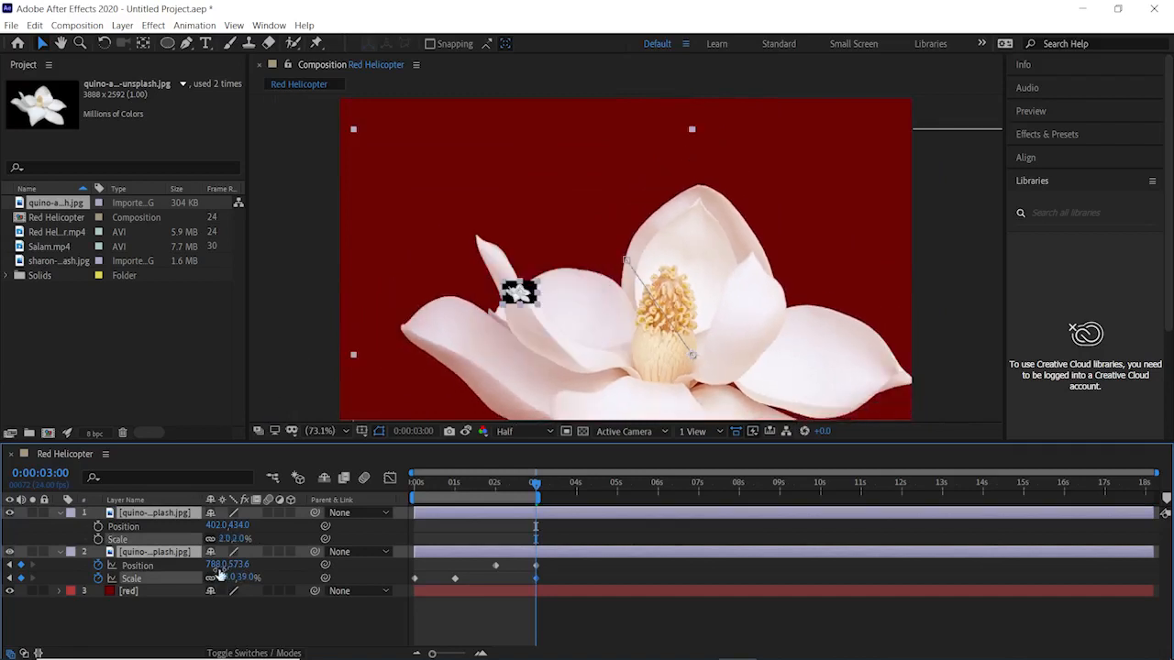